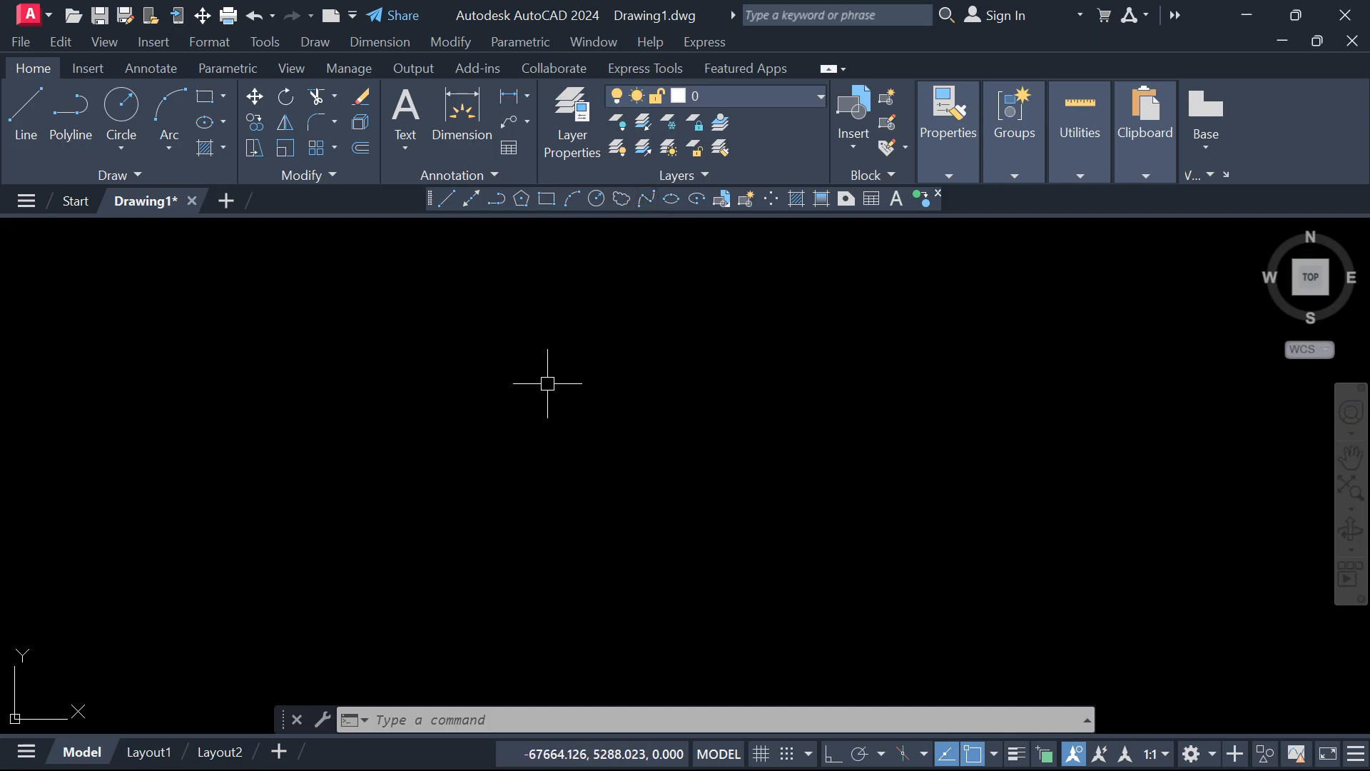
Draw a zigzag of four connected line segments with the Line command, ending in a horizontal segment
click(26, 114)
click(198, 370)
click(274, 295)
click(345, 427)
click(421, 326)
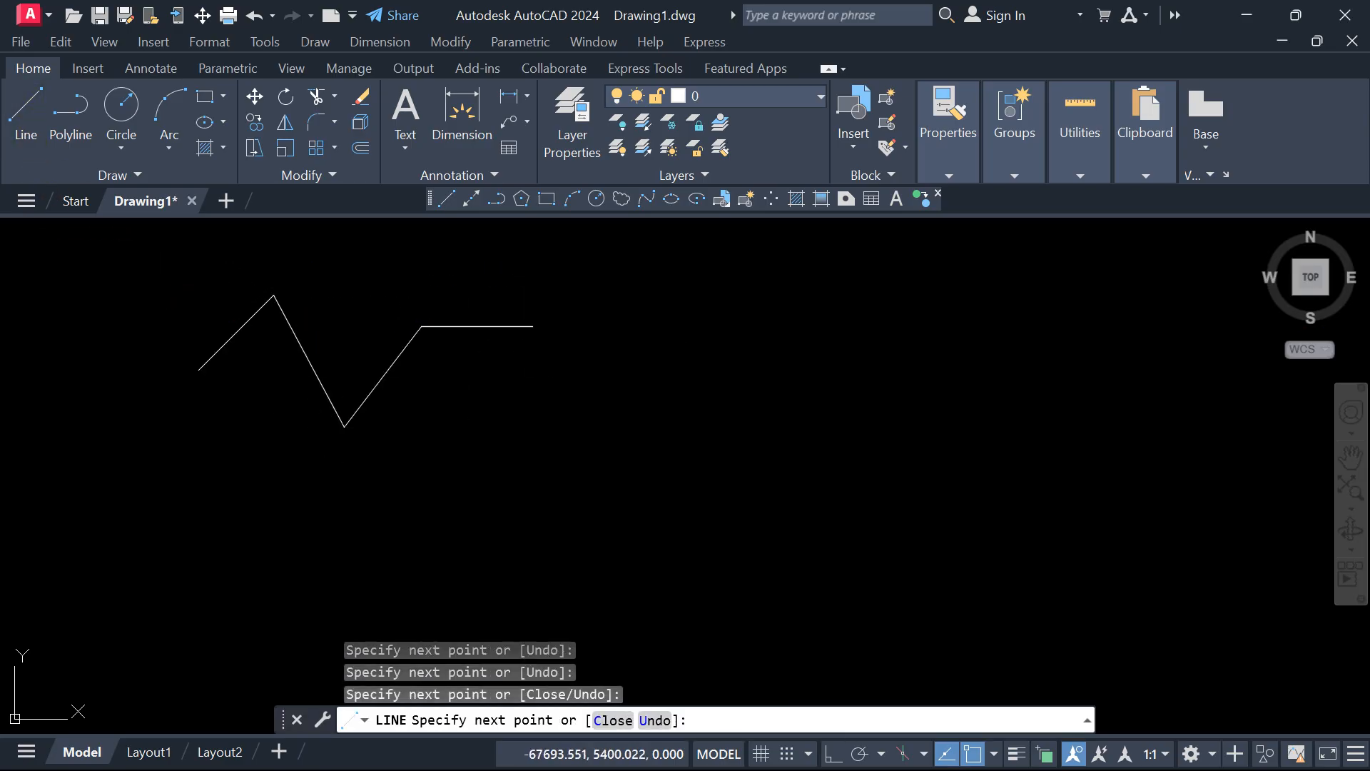
click(533, 326)
key(Escape)
Draw a four-segment zigzag polyline below the chain of lines
click(71, 114)
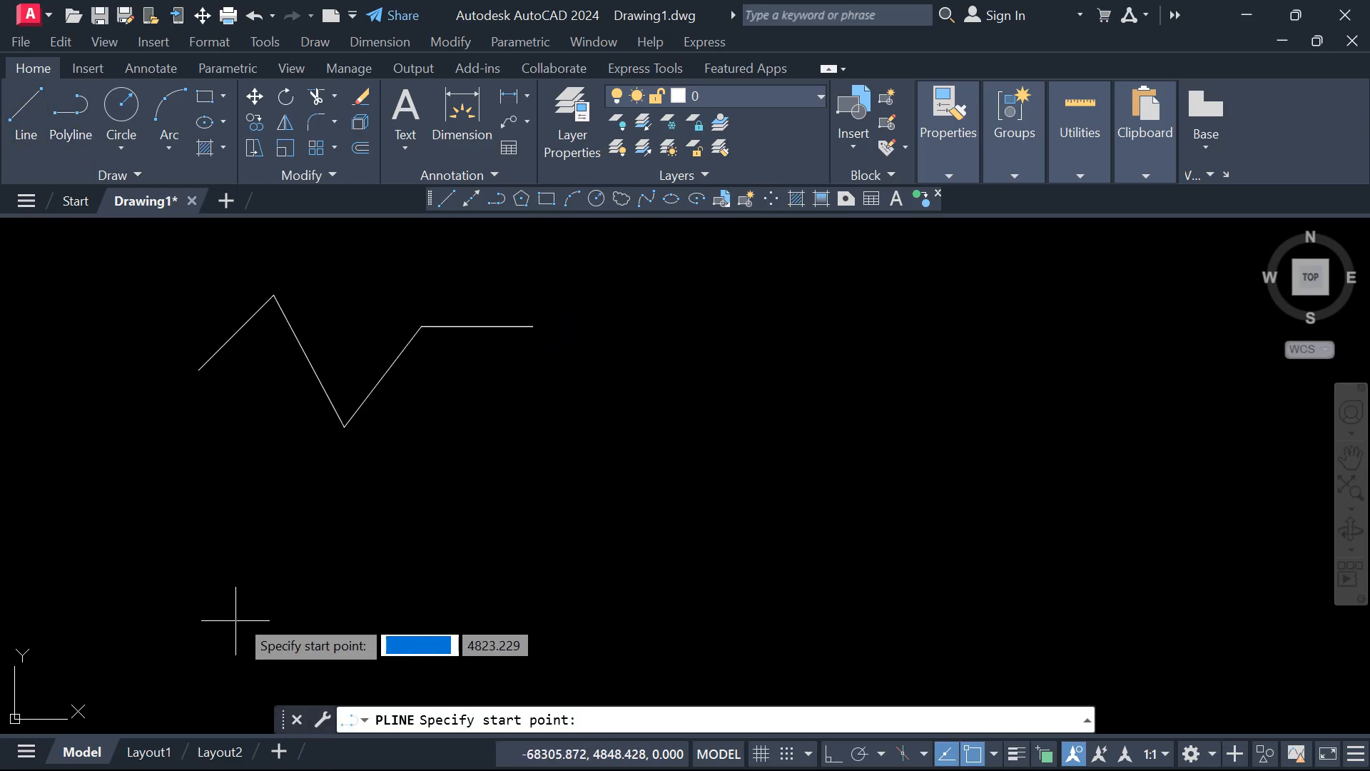
click(233, 566)
click(246, 438)
click(376, 638)
click(449, 539)
click(538, 480)
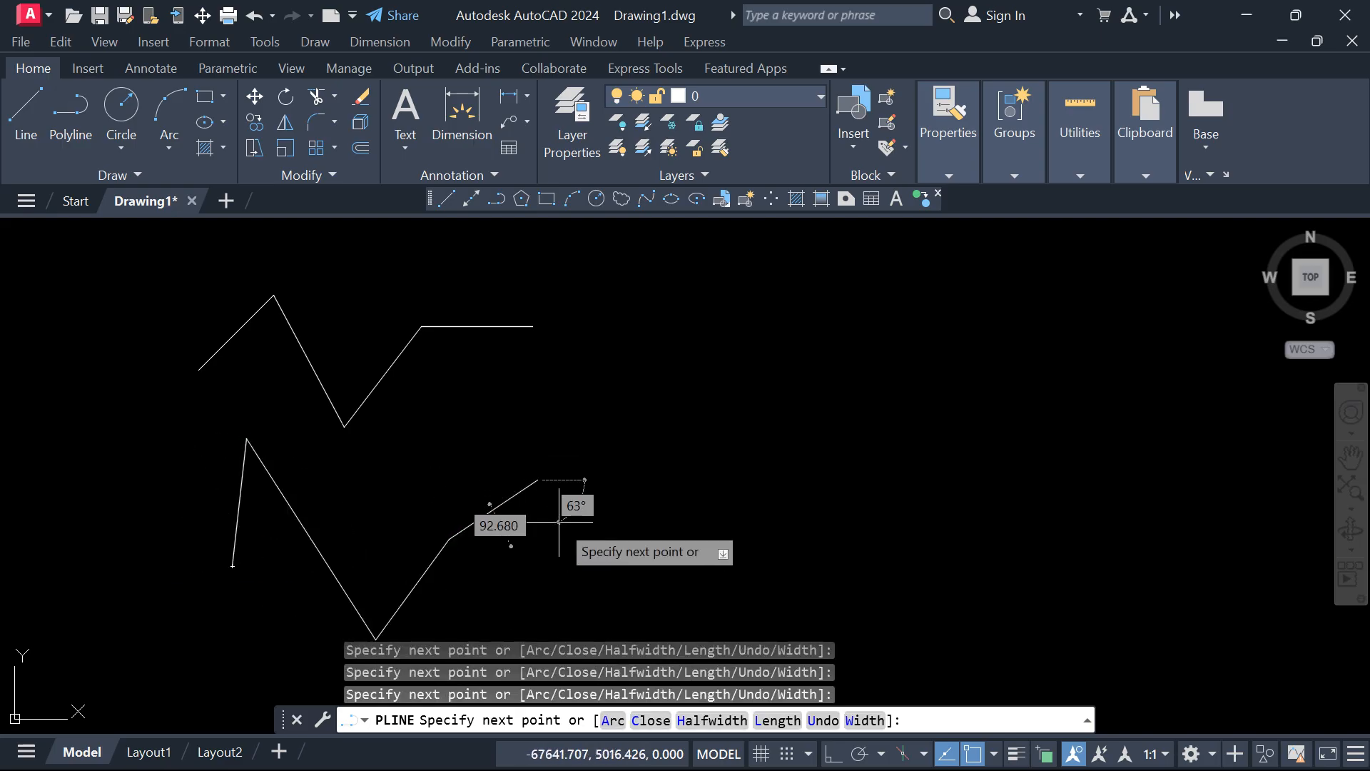
key(Escape)
Select the lower polyline and the horizontal line of the upper zigzag to compare single and separate objects
click(493, 508)
click(441, 320)
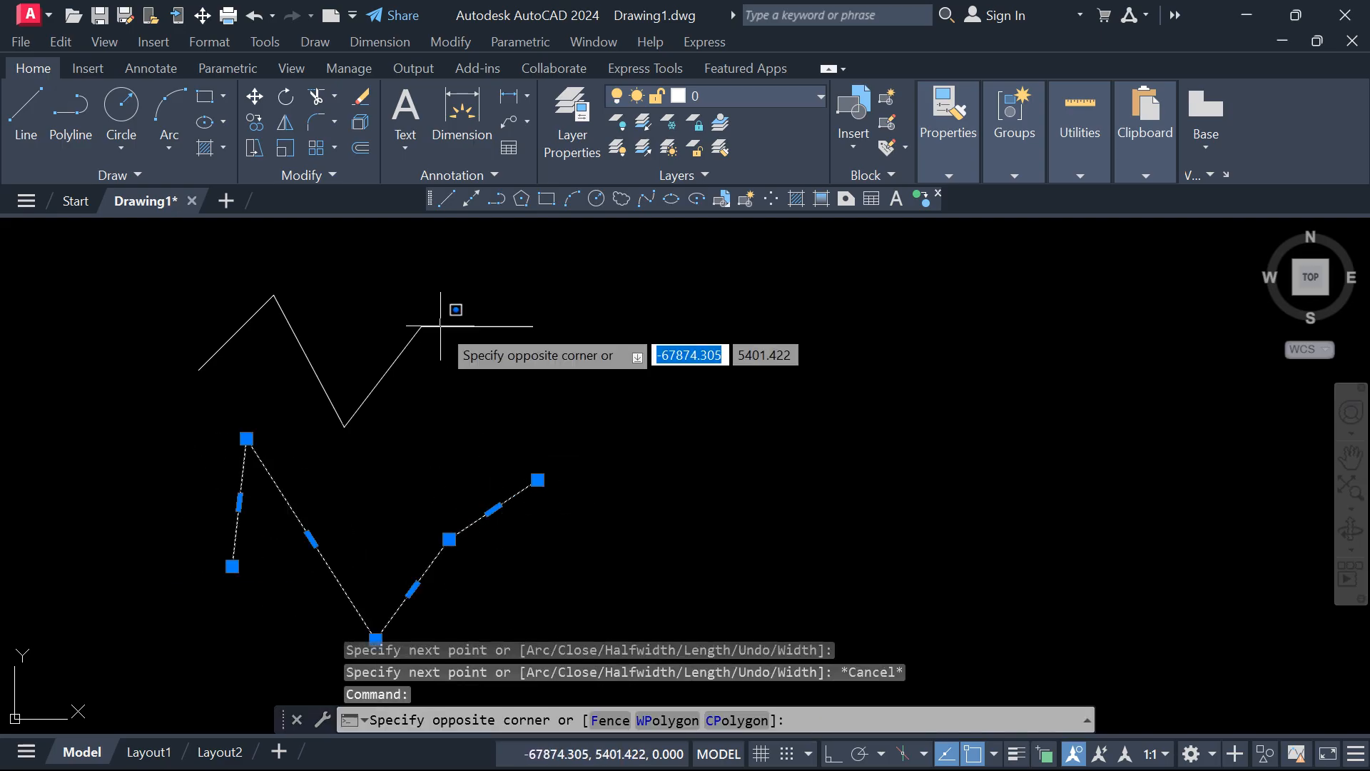
double_click(442, 331)
key(Escape)
click(428, 325)
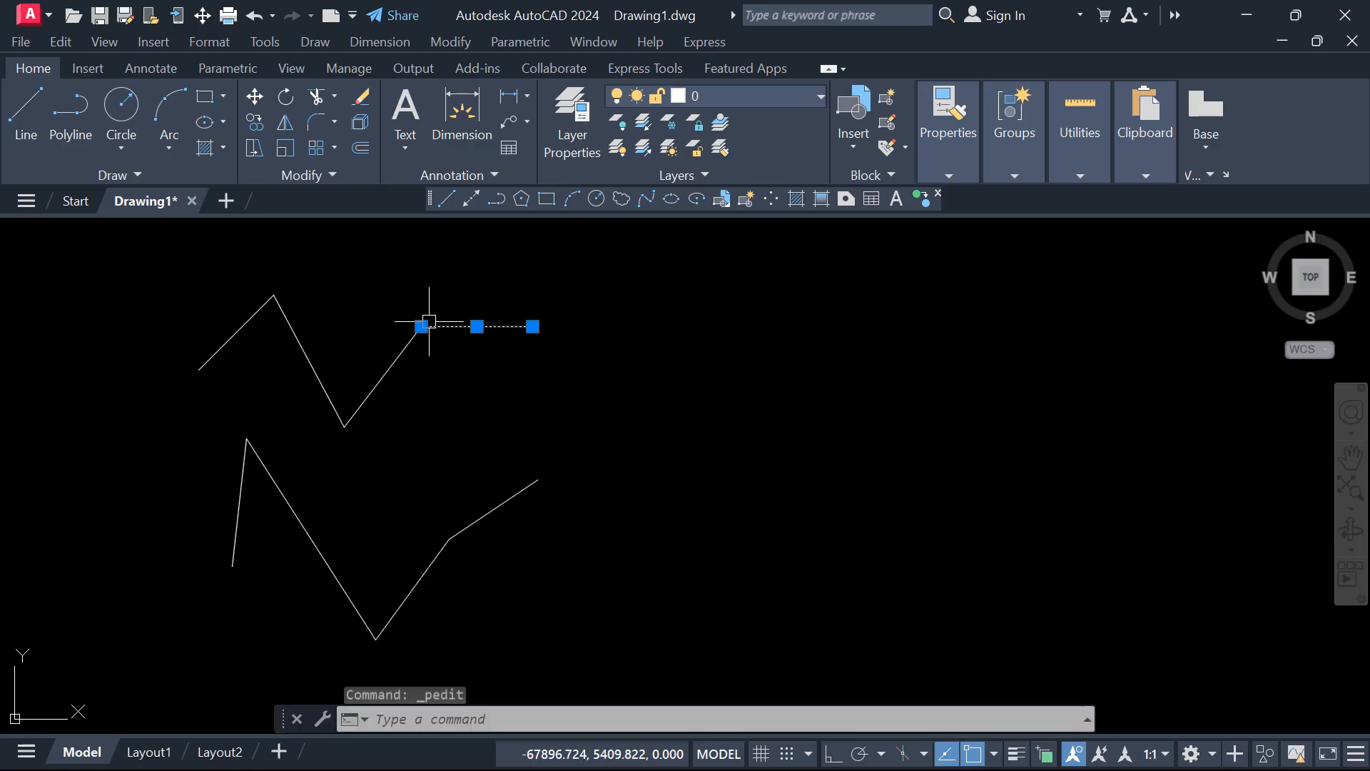
key(Escape)
key(Escape)
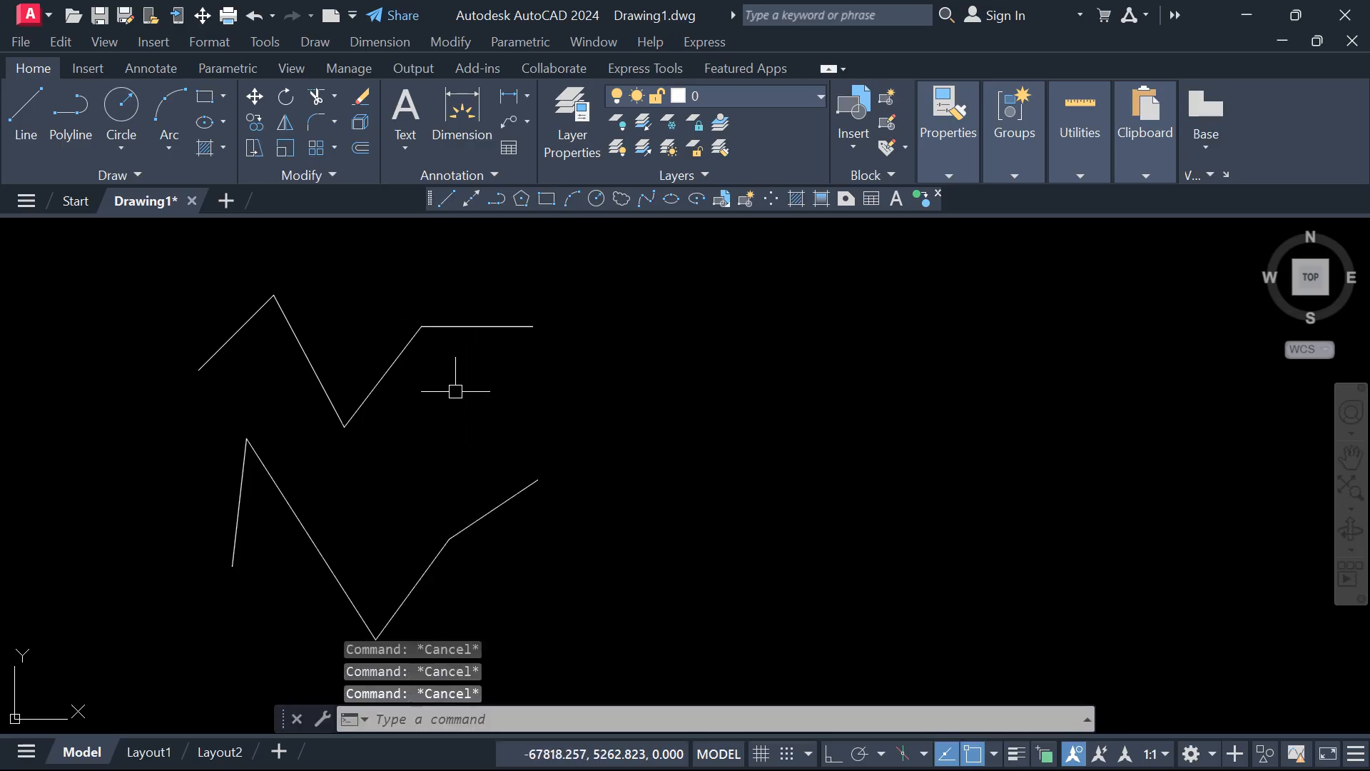
Draw two construction lines through one common point, one rising steeply and one sloping gently downward to the right
click(126, 172)
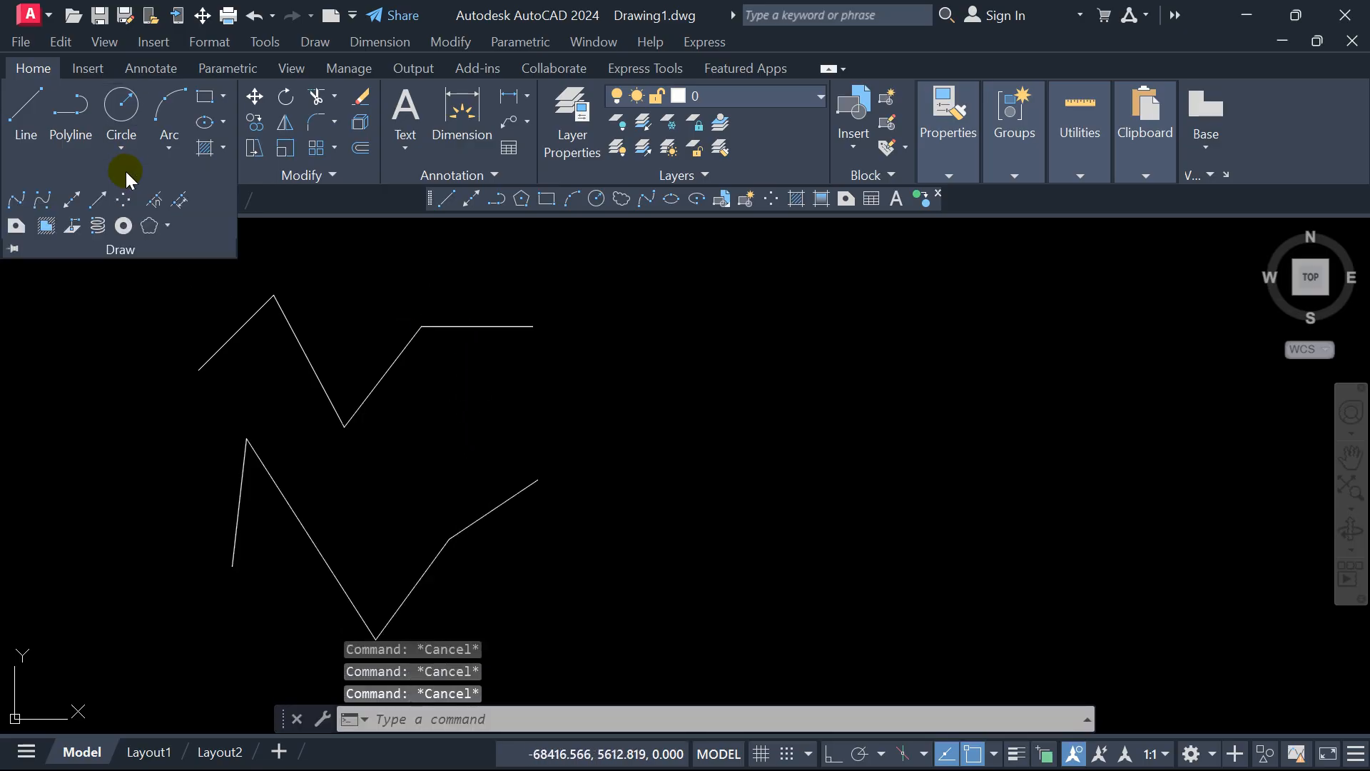
click(71, 200)
click(664, 393)
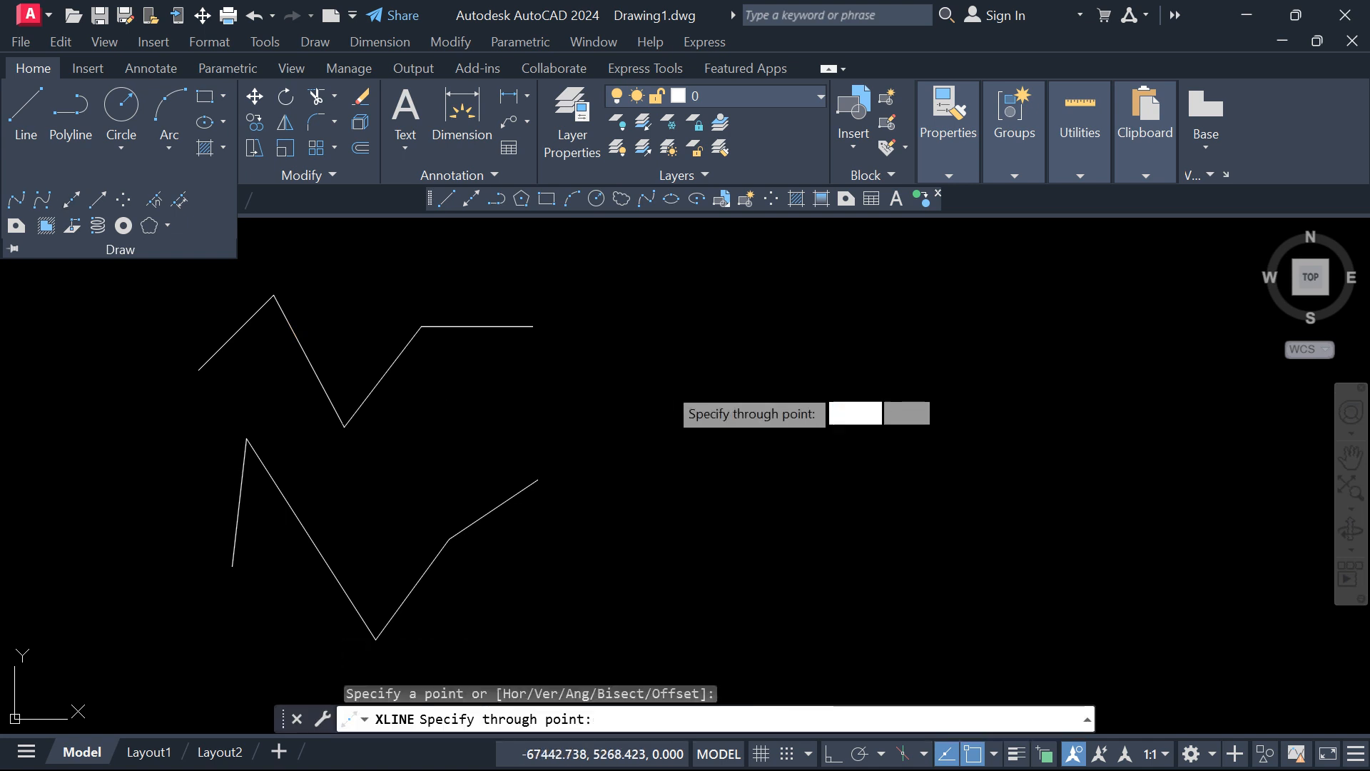
click(710, 408)
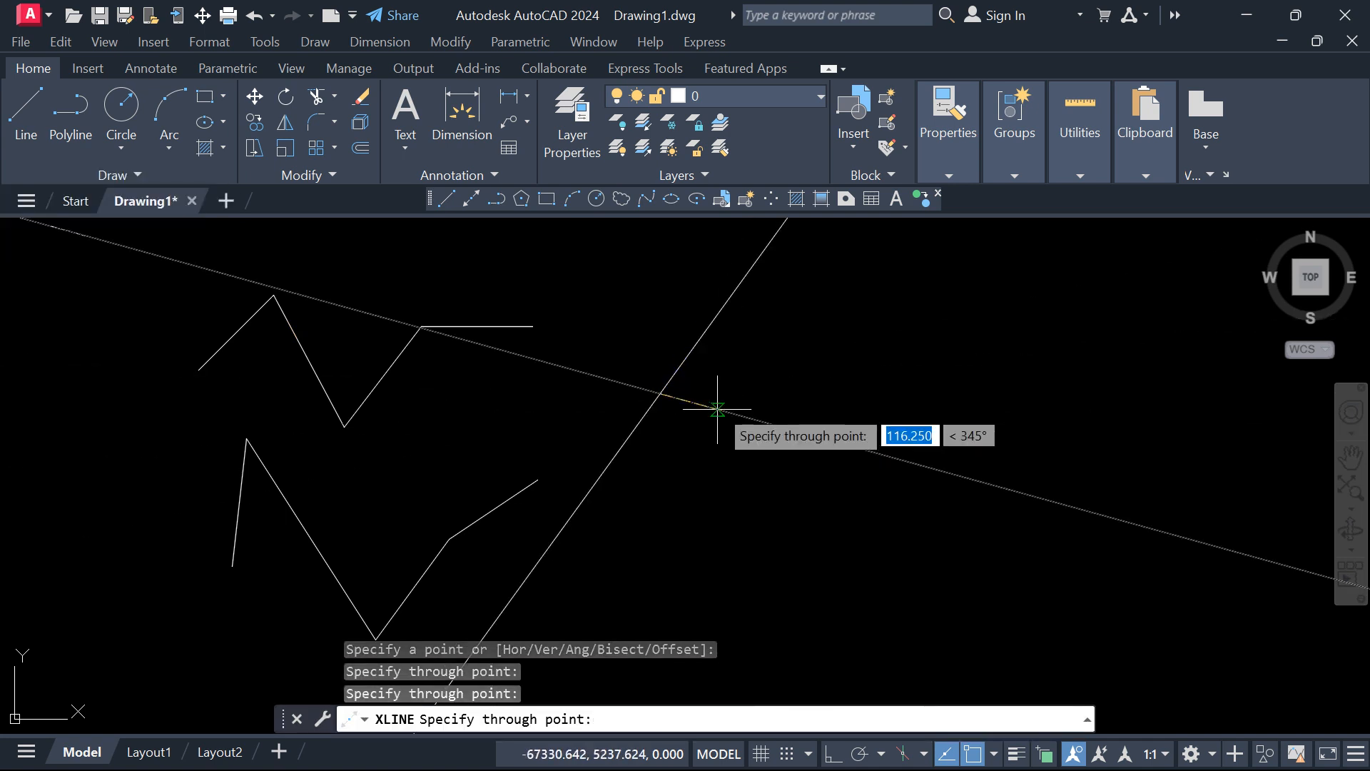
key(Escape)
Draw a ray starting below the intersection of the construction lines and running up to the right
click(142, 171)
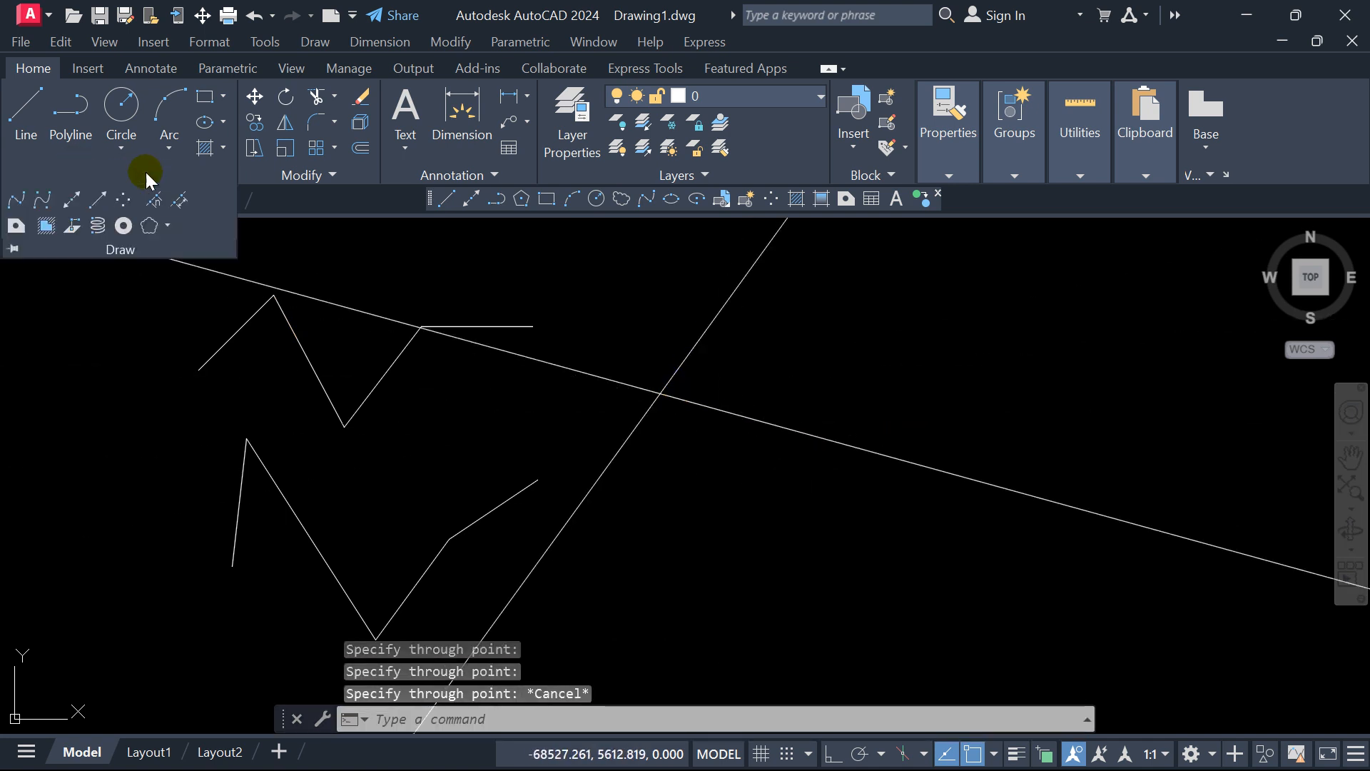
click(98, 200)
click(684, 547)
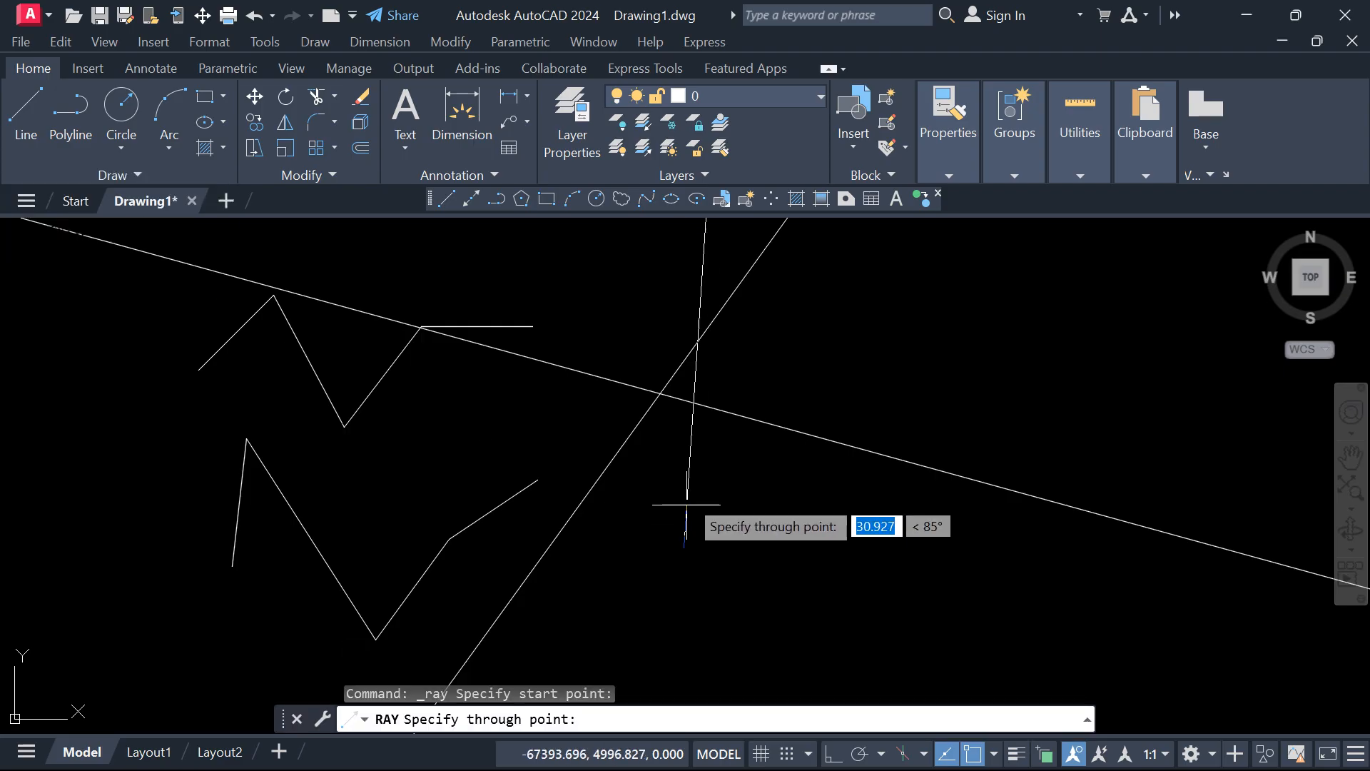
click(761, 429)
key(Escape)
click(862, 550)
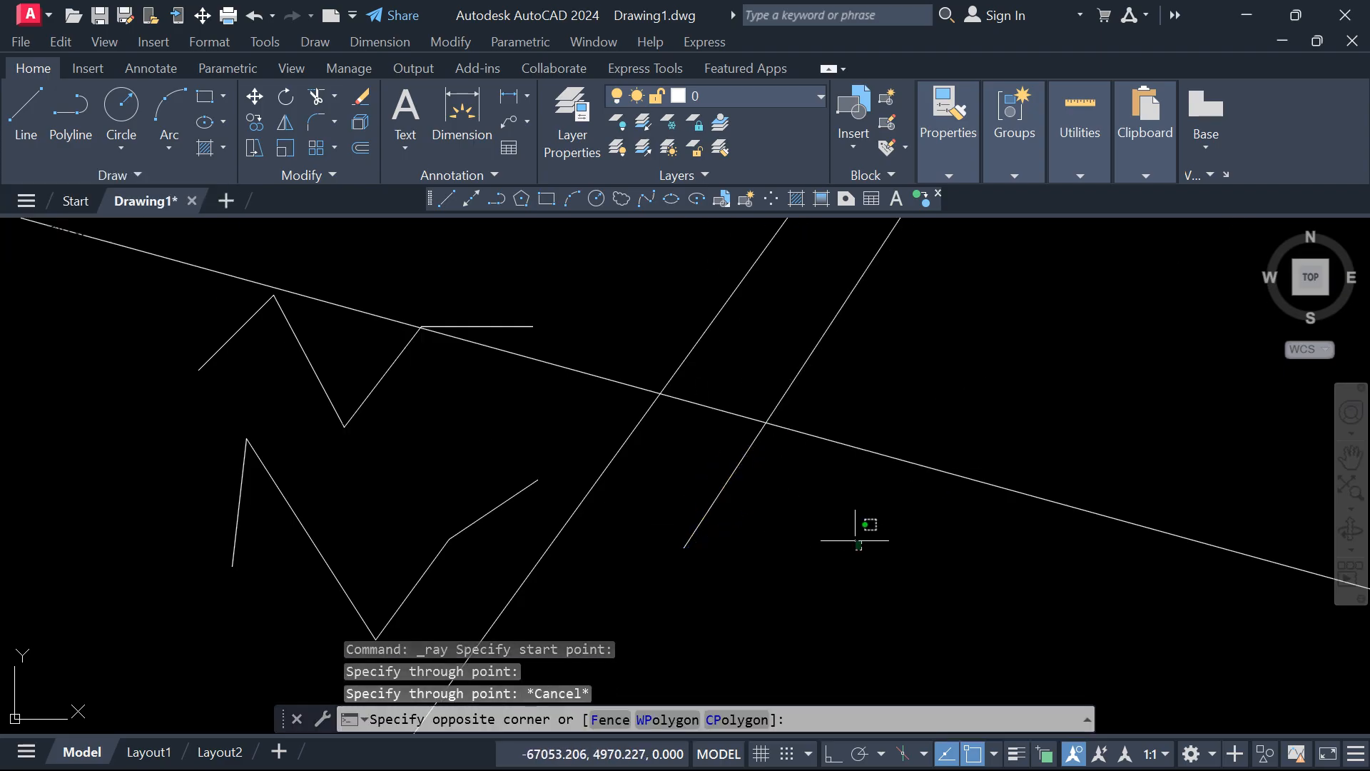
click(481, 314)
key(Escape)
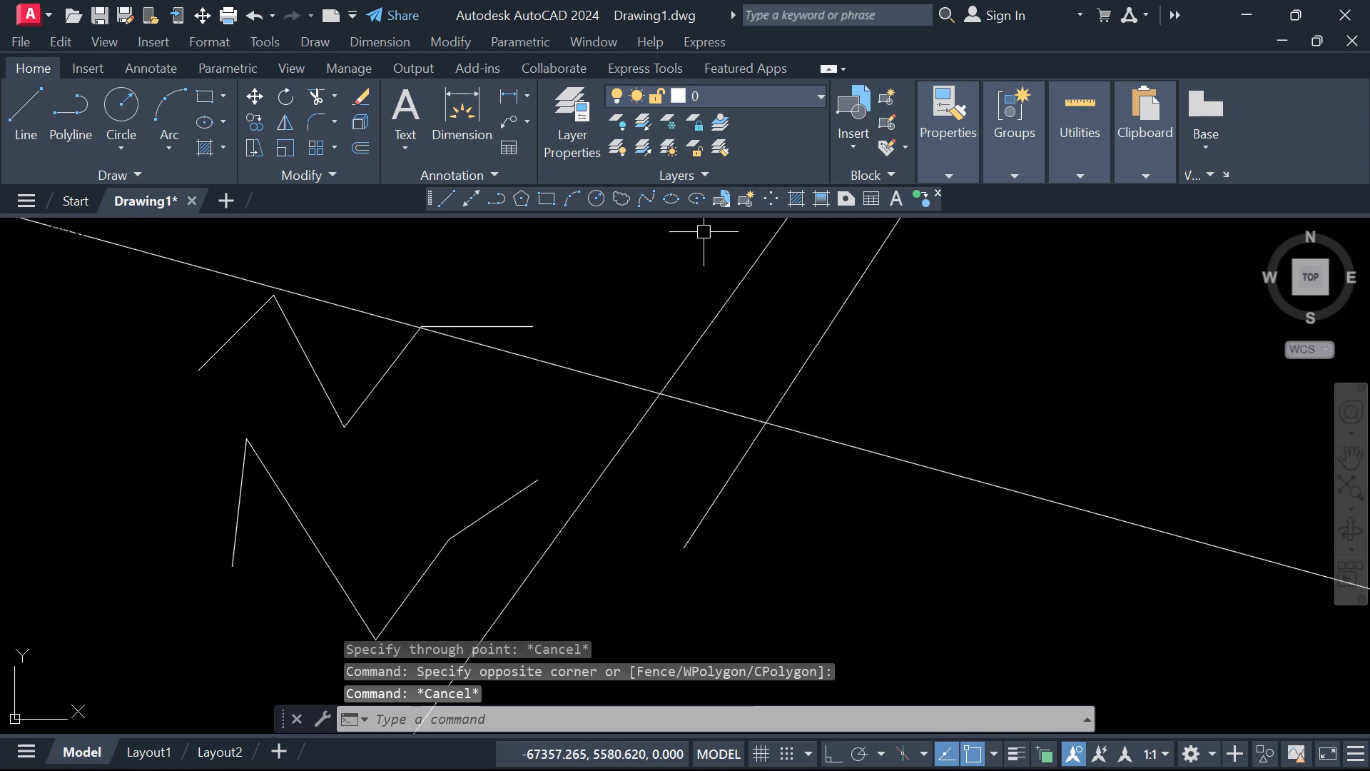
Try to draw a wavy spline through several points to the right of the ray
click(648, 200)
click(833, 395)
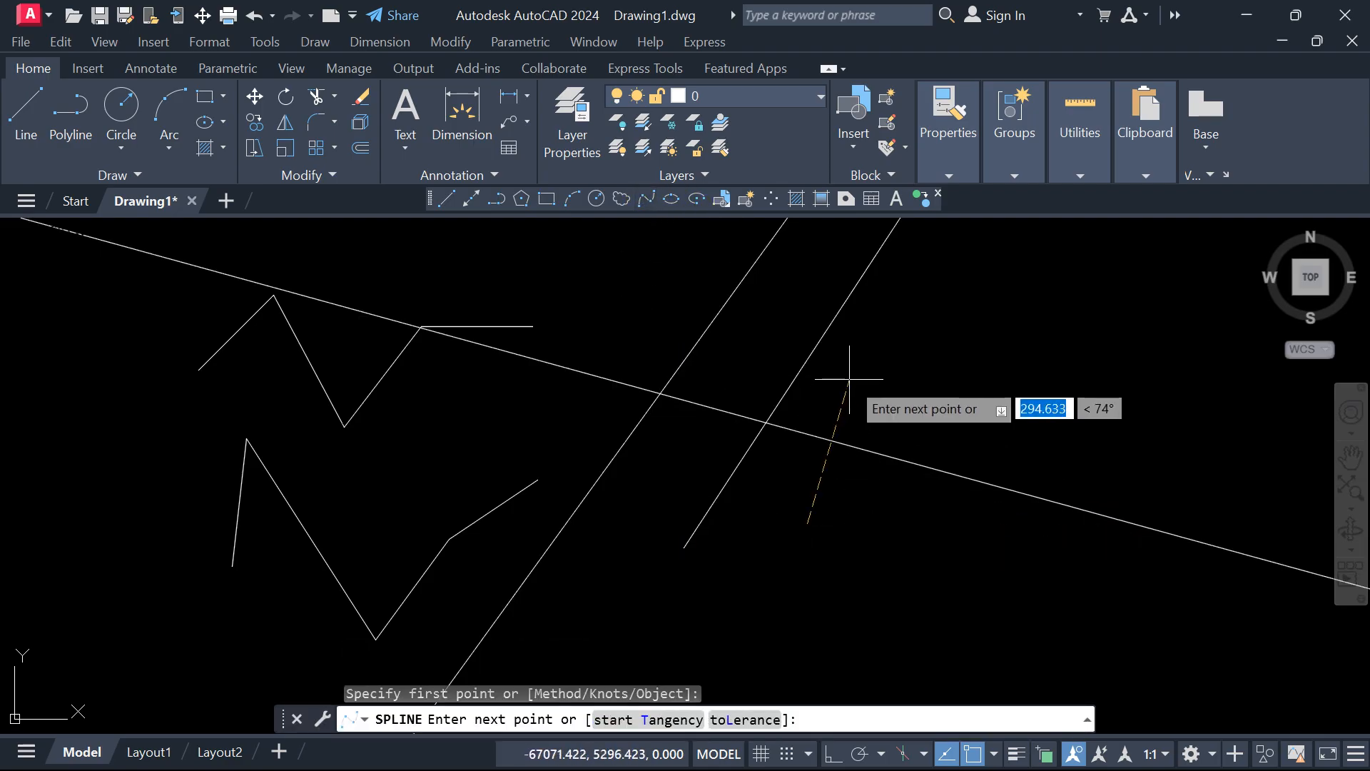
click(858, 378)
click(964, 443)
click(1037, 373)
click(1088, 328)
click(1135, 486)
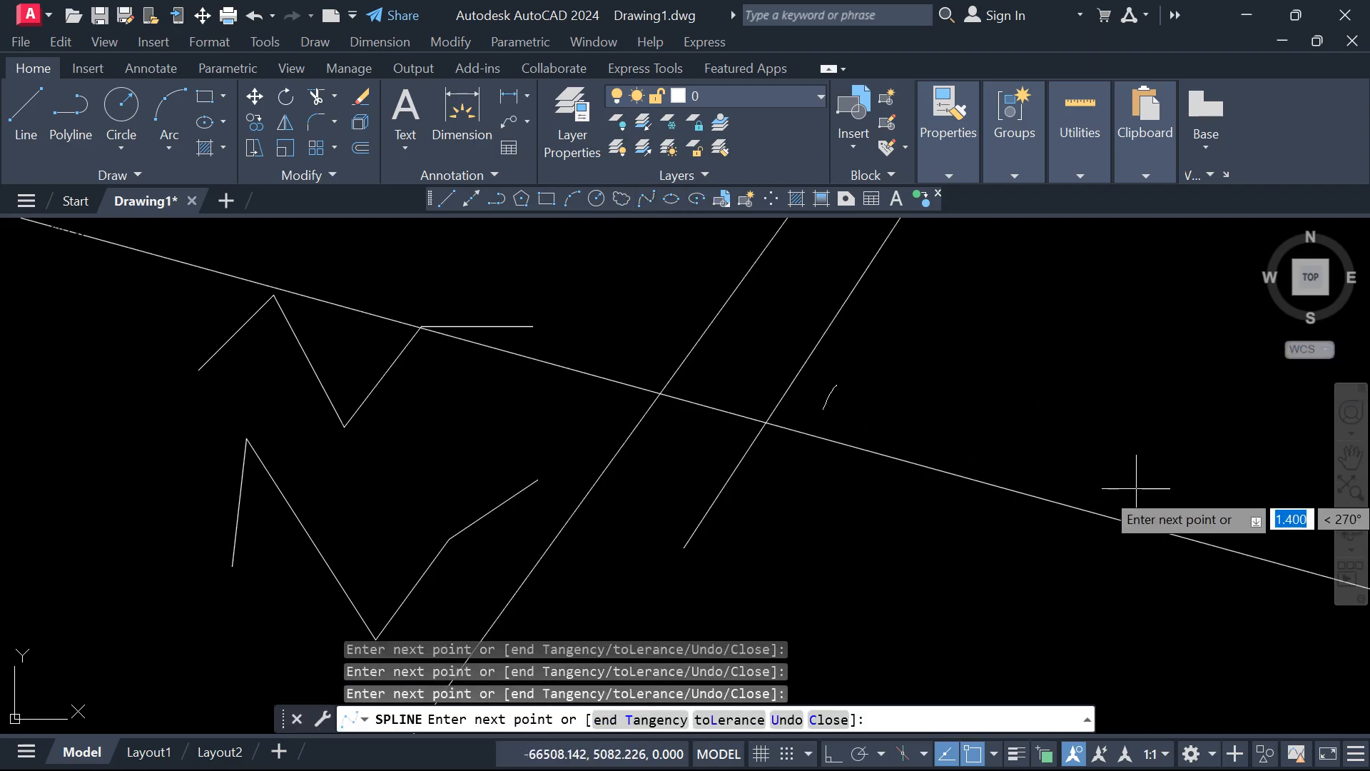
key(Escape)
Erase all the lines, the polyline, the construction lines and the ray from the drawing
click(965, 594)
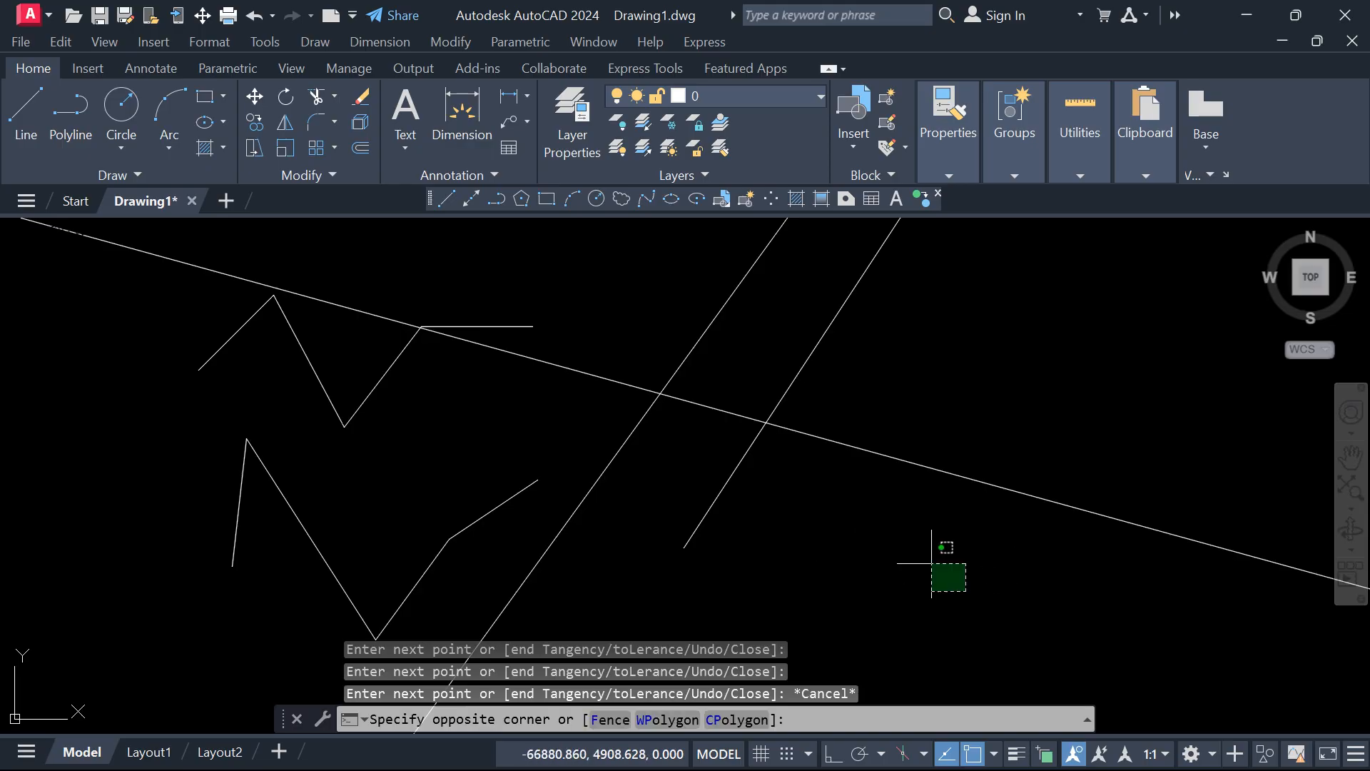
click(82, 297)
key(Delete)
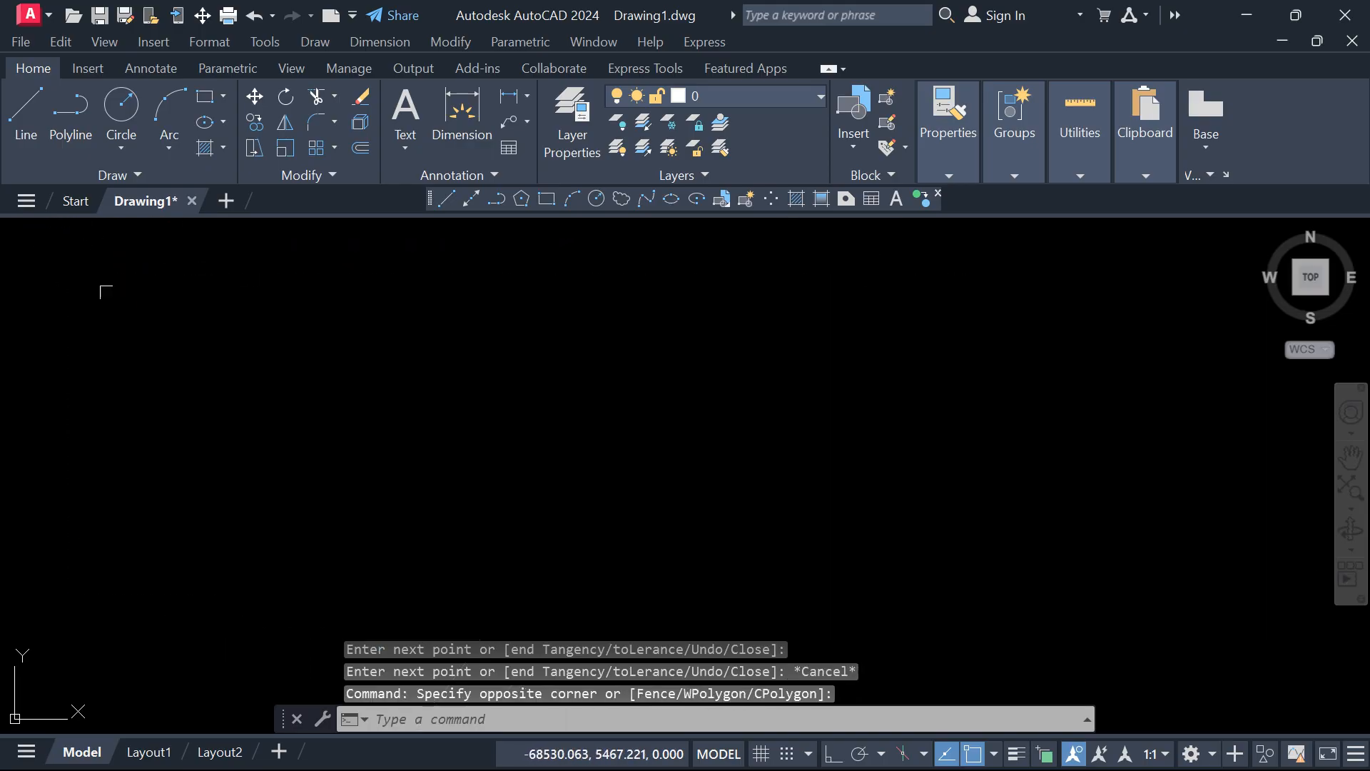
Try to draw a rounded freehand outline with the Sketch command
text(s)
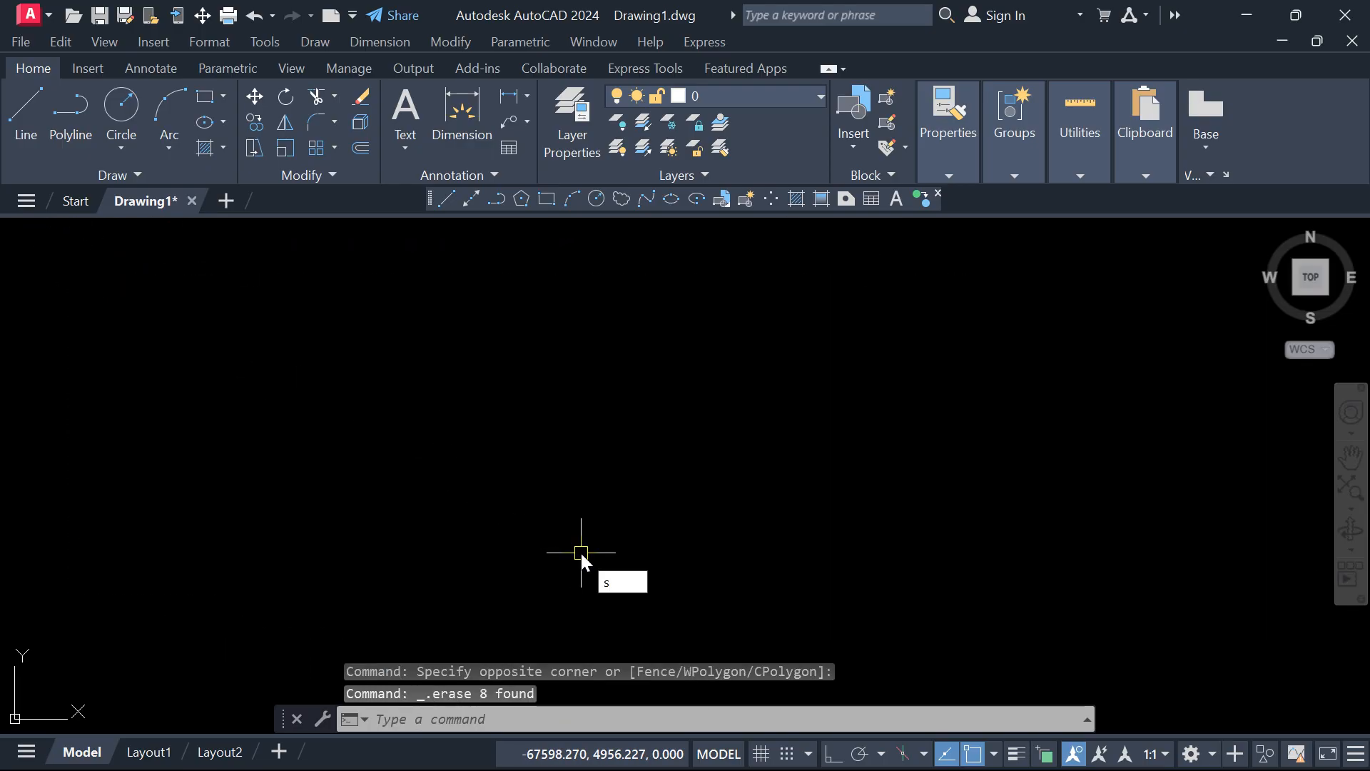
text(k)
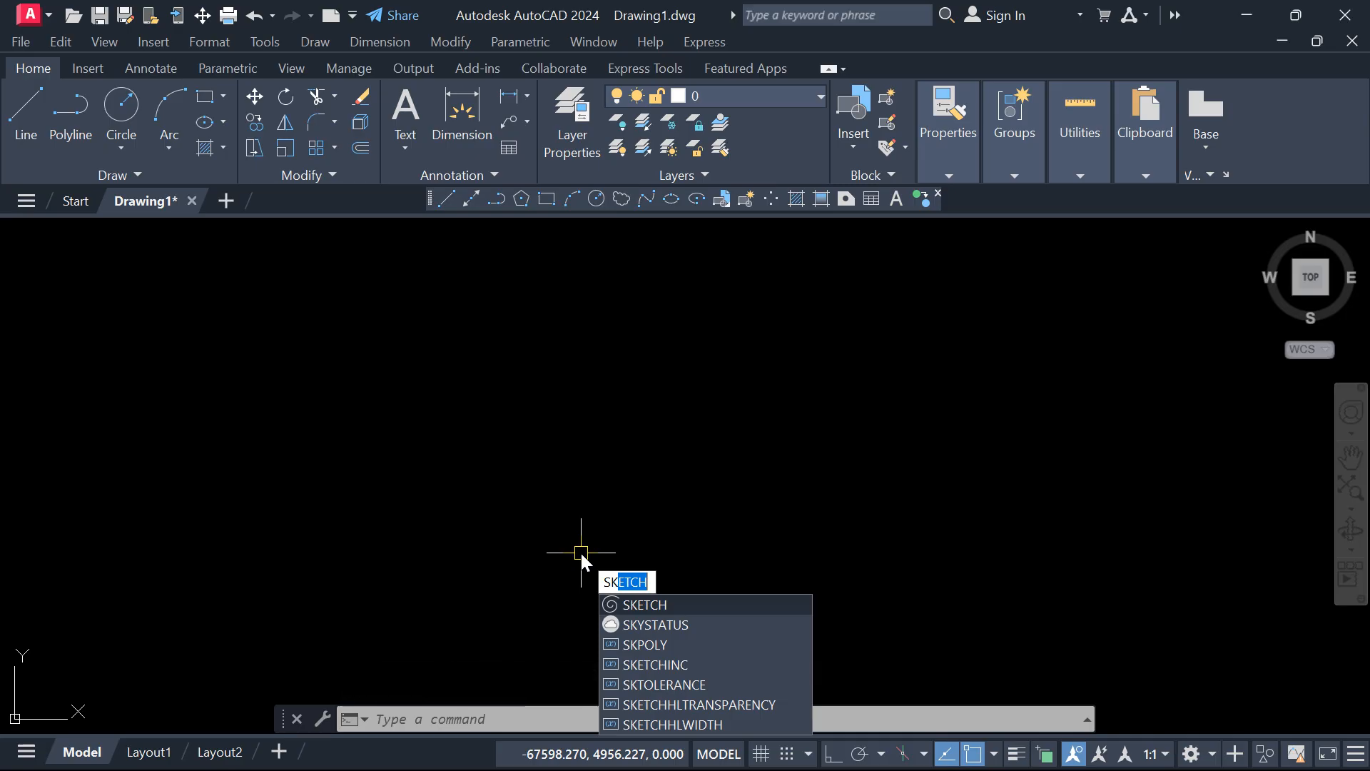
key(Return)
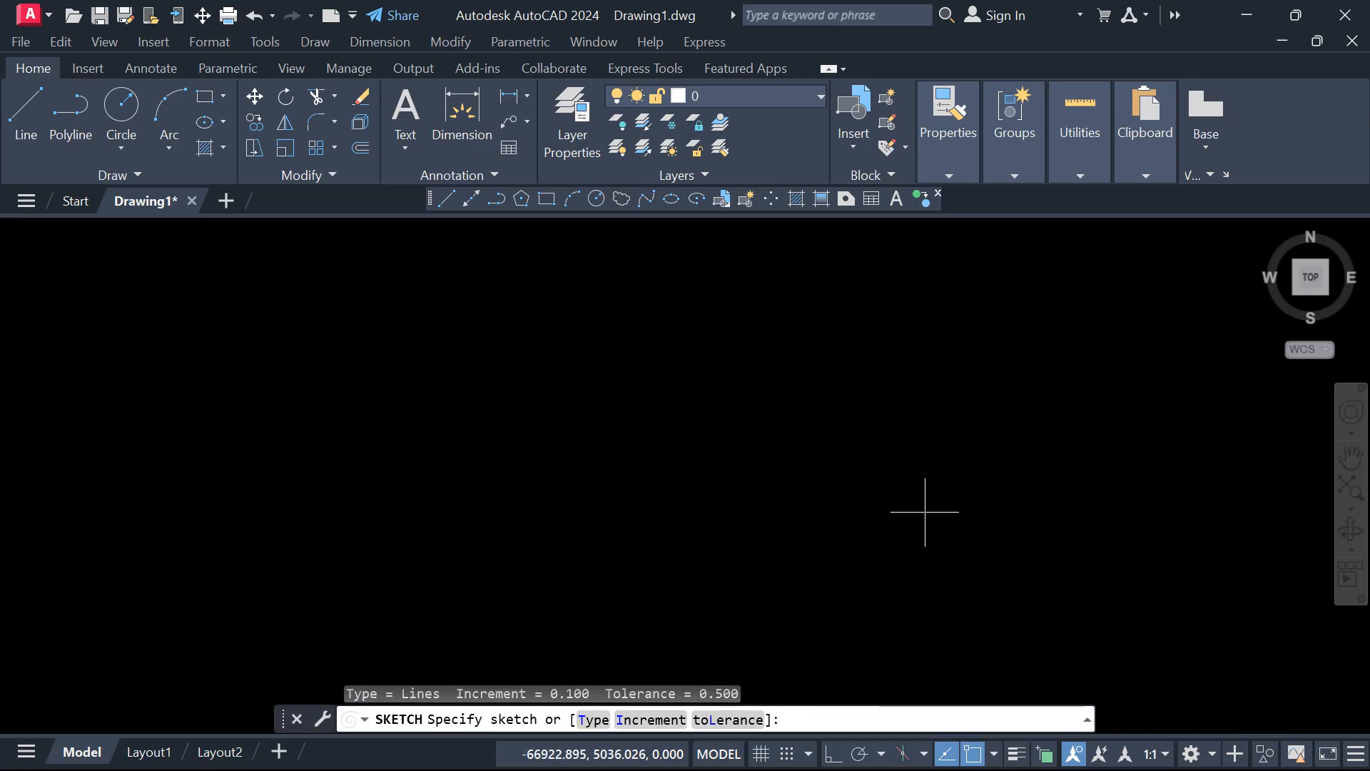
click(902, 456)
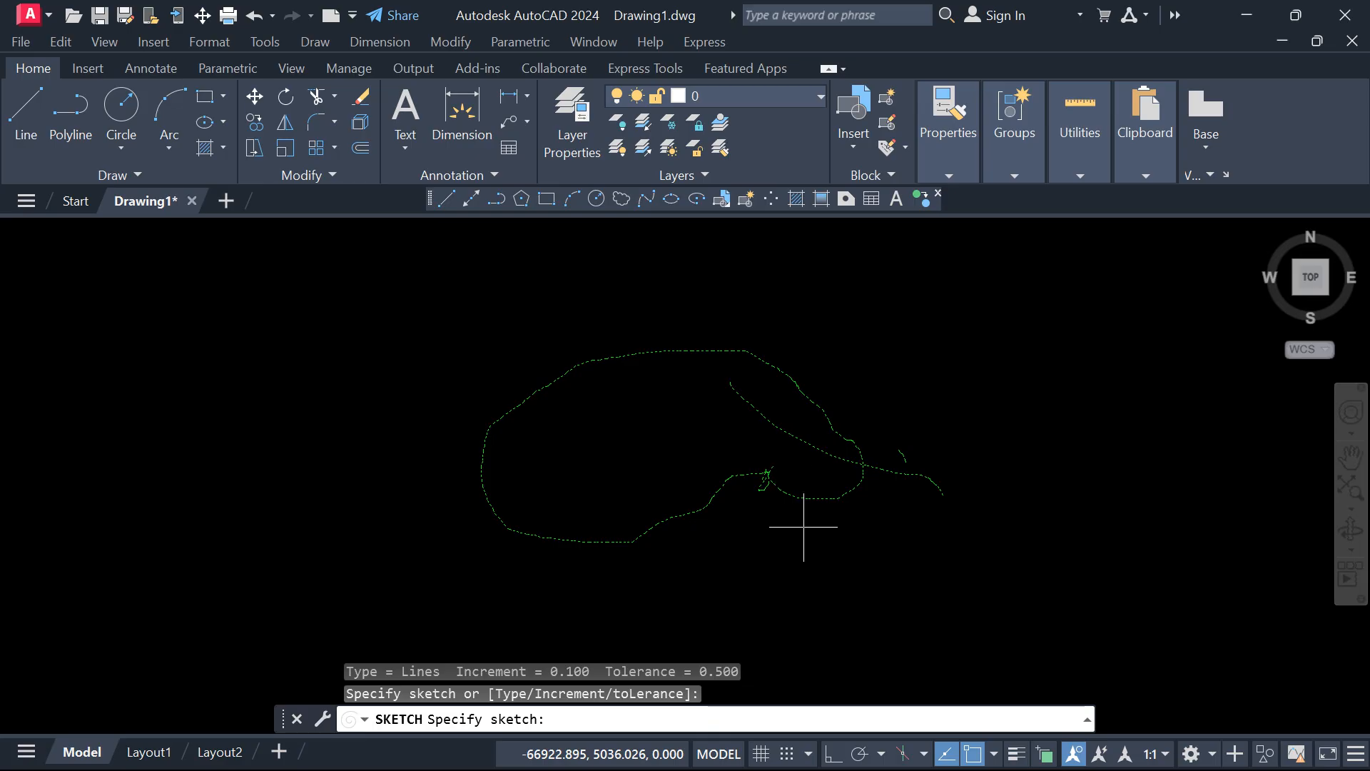
key(Escape)
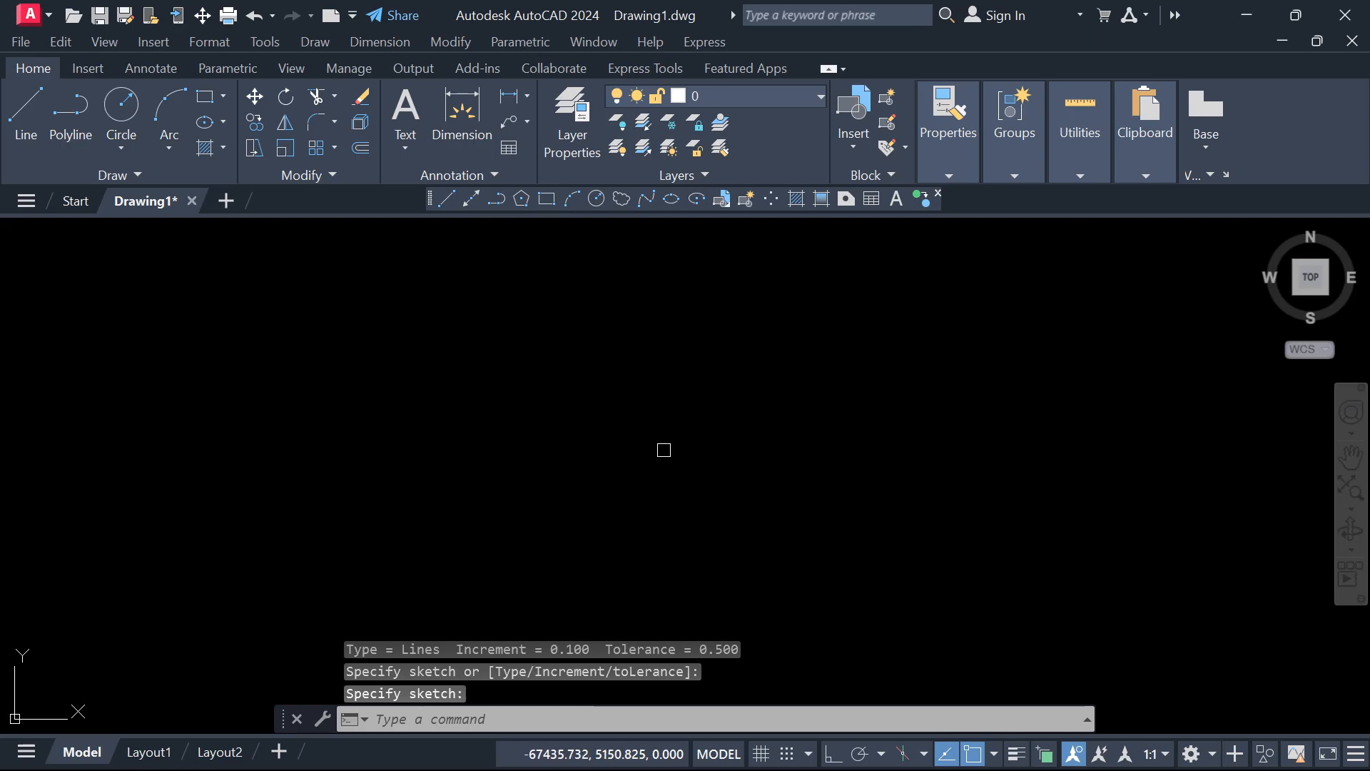
Draw a large freehand outline with smaller crossing loops at its right end, using the Sketch command
text(sk)
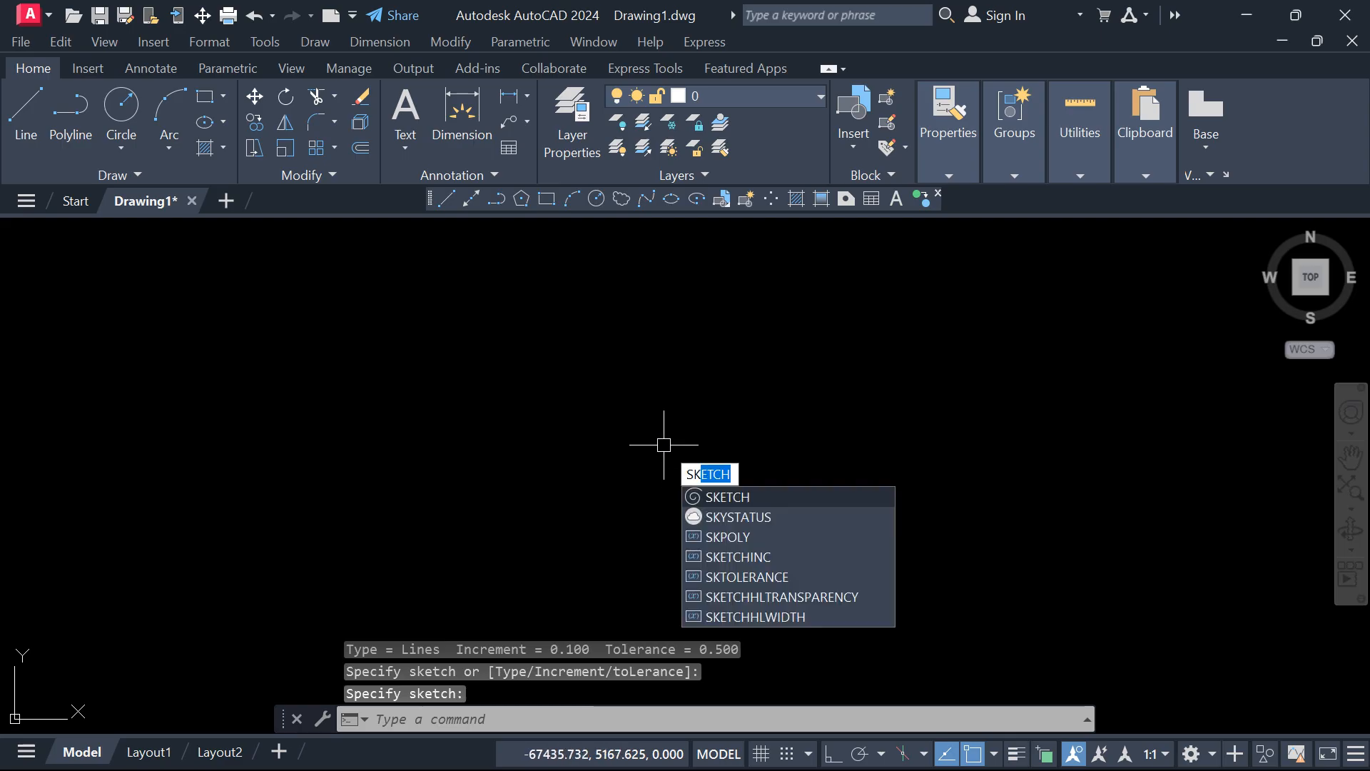
key(Return)
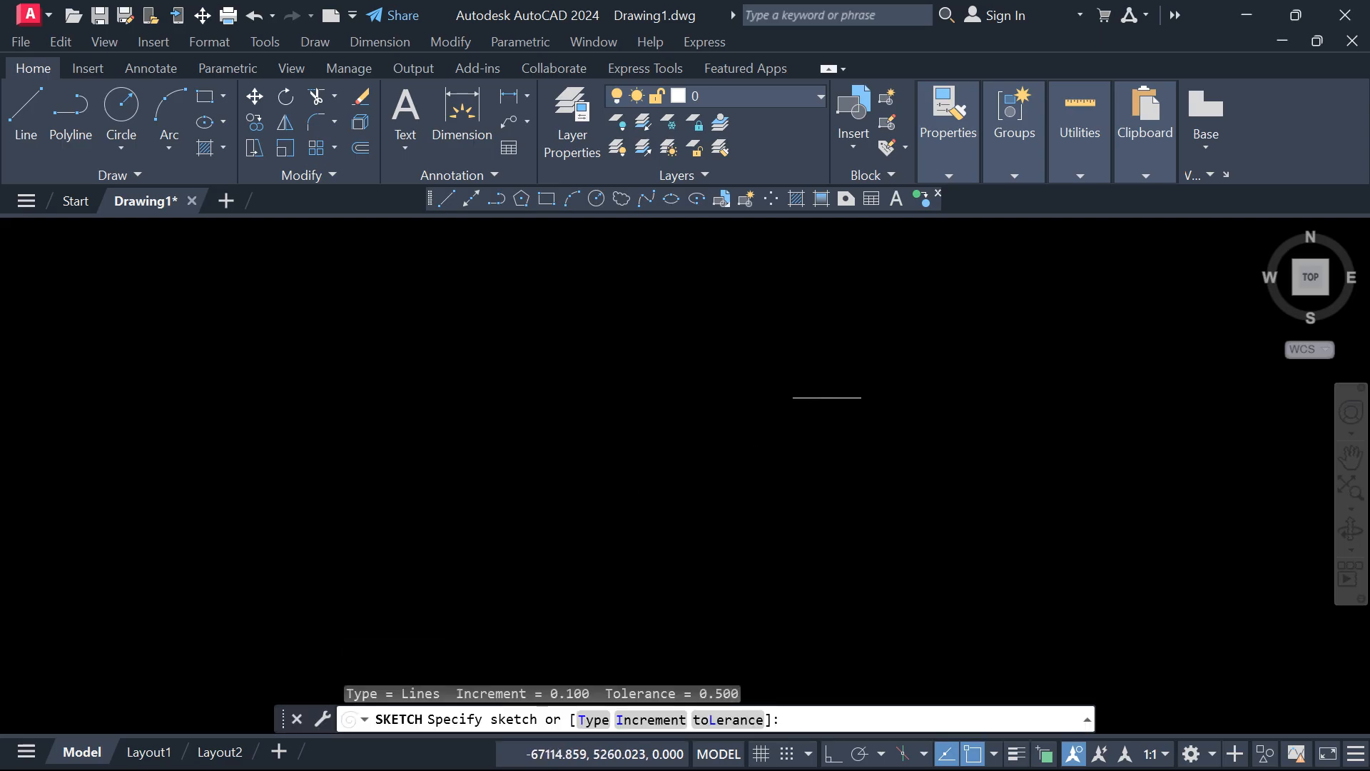
drag(827, 397, 789, 346)
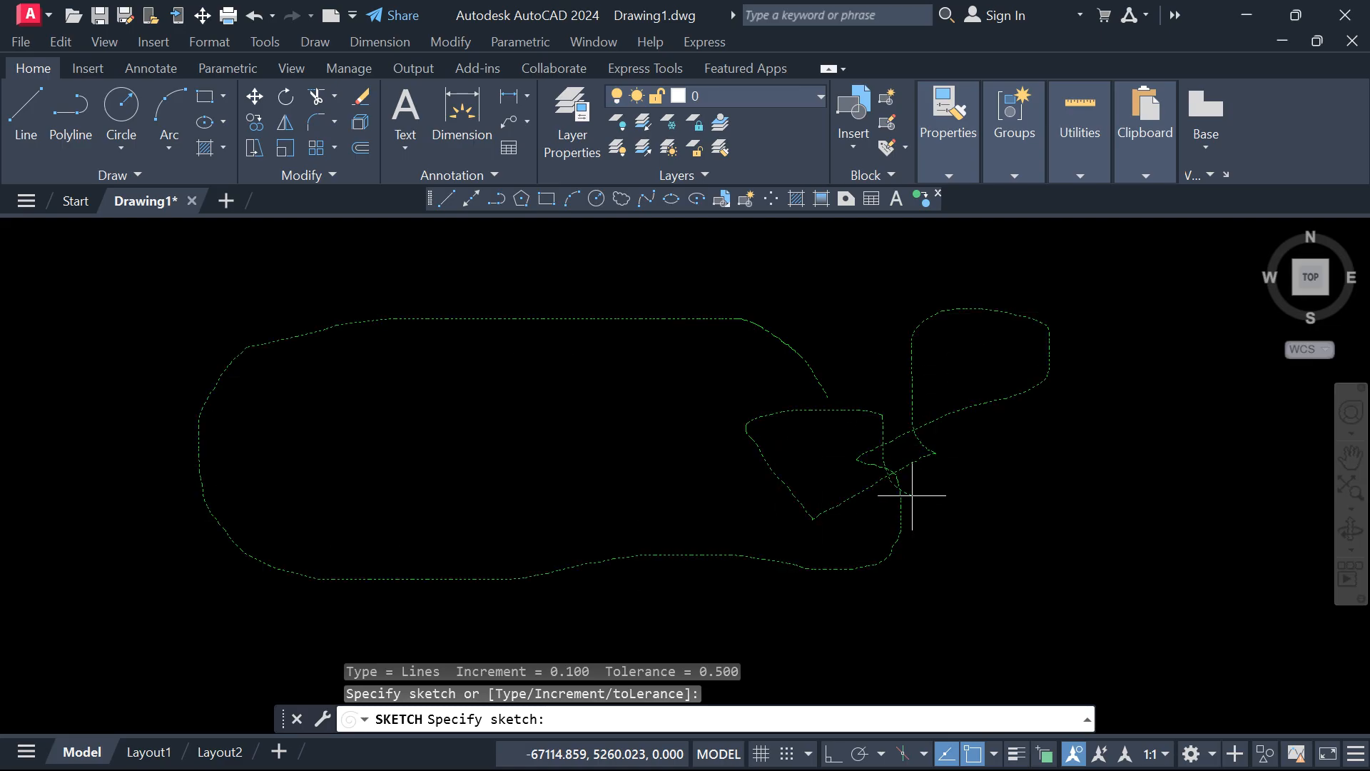
click(822, 398)
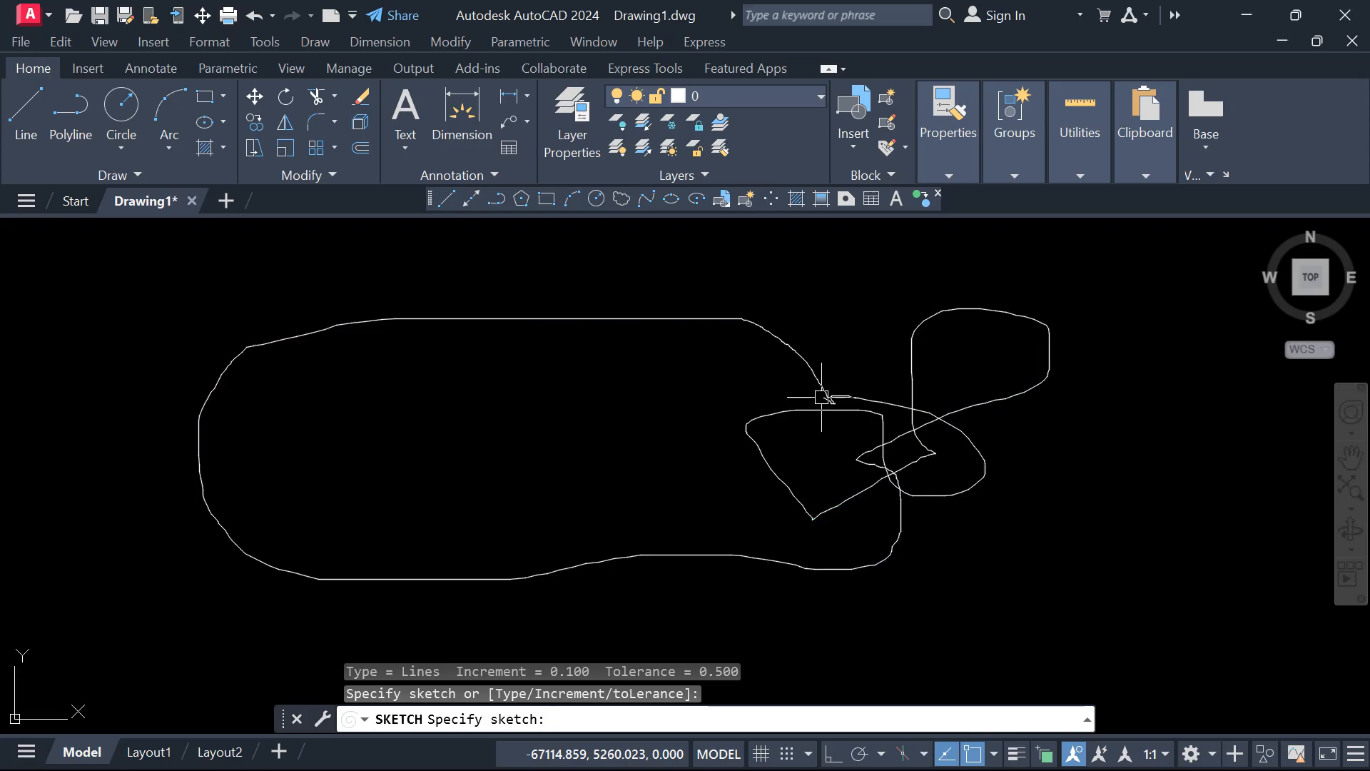
Select several adjacent pieces of the freehand sketch to examine how it is built from short line segments
scroll(909, 391, up, 8)
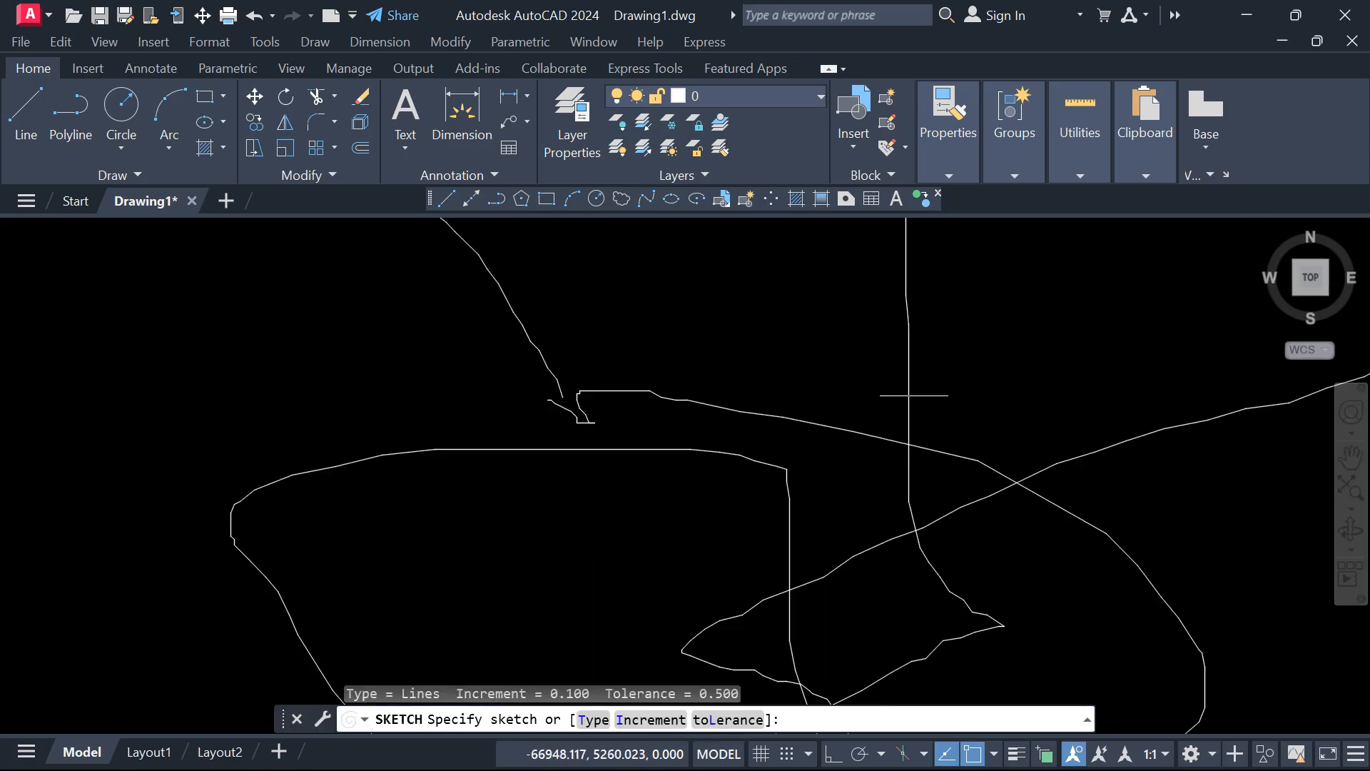
key(Escape)
key(Escape)
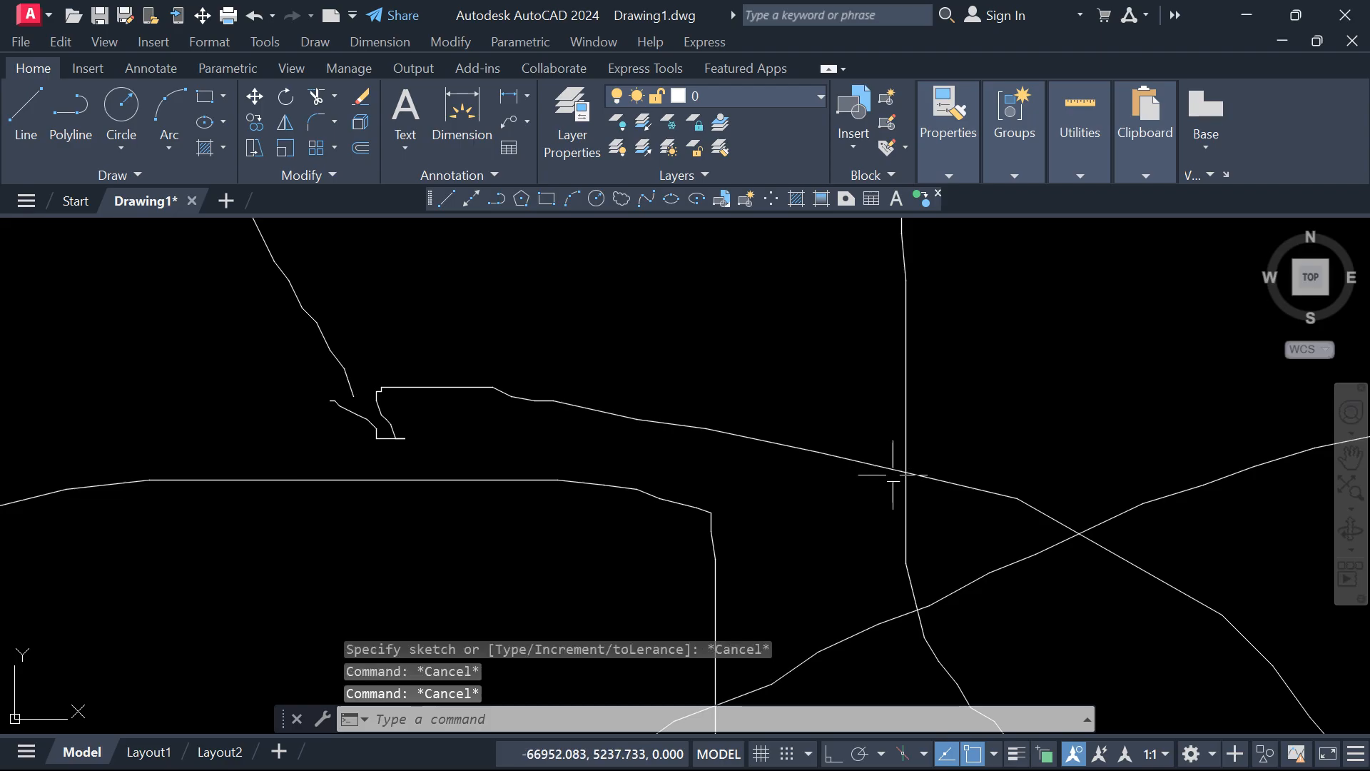
click(880, 464)
click(773, 443)
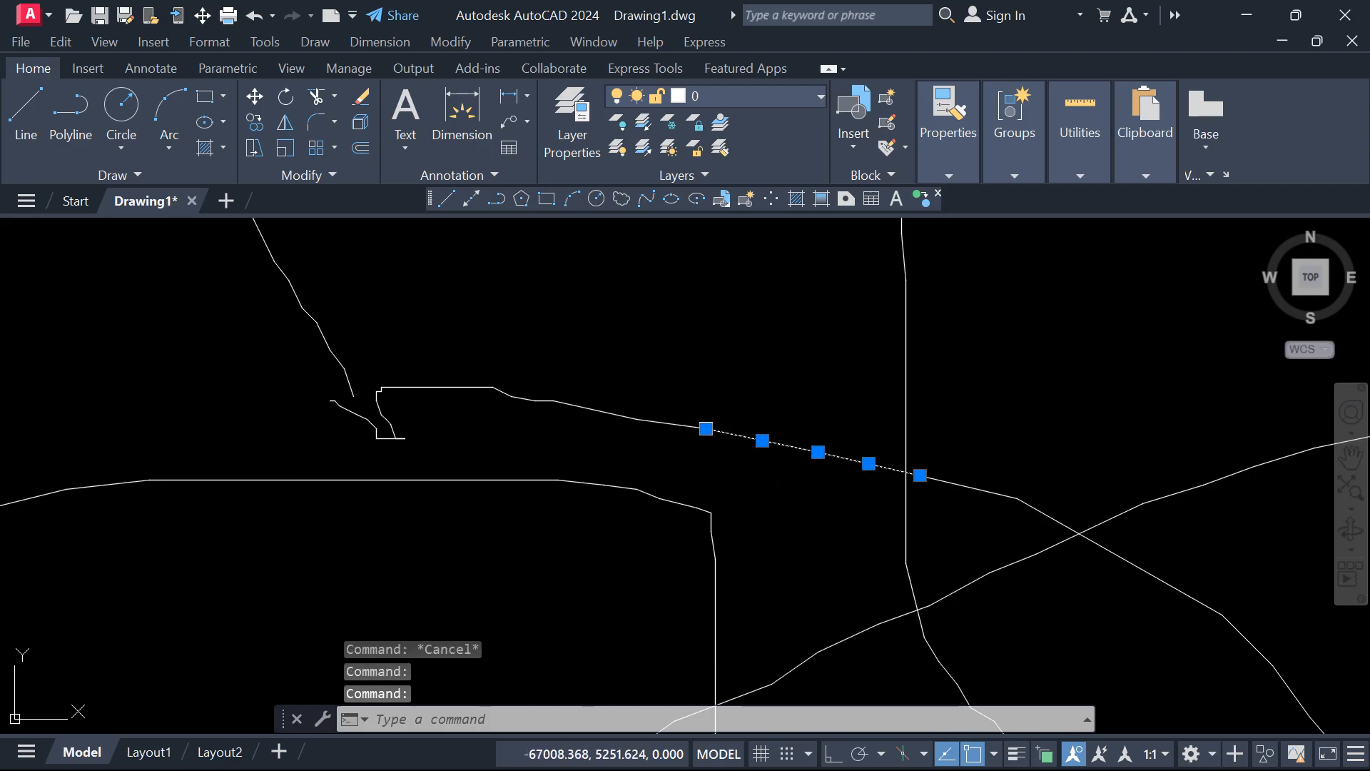
click(670, 424)
key(Escape)
scroll(784, 449, down, 8)
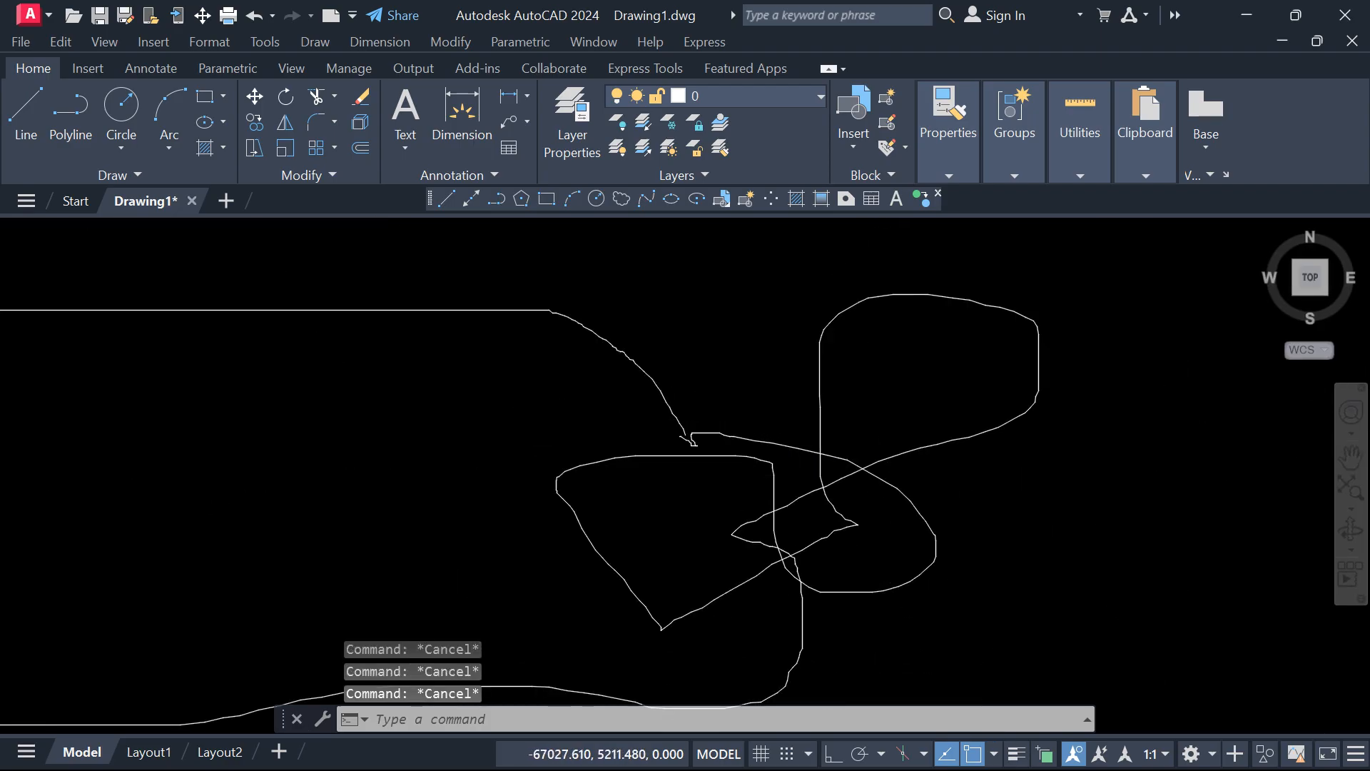
Erase the entire freehand sketch
scroll(753, 475, down, 4)
middle_drag(619, 402, 671, 314)
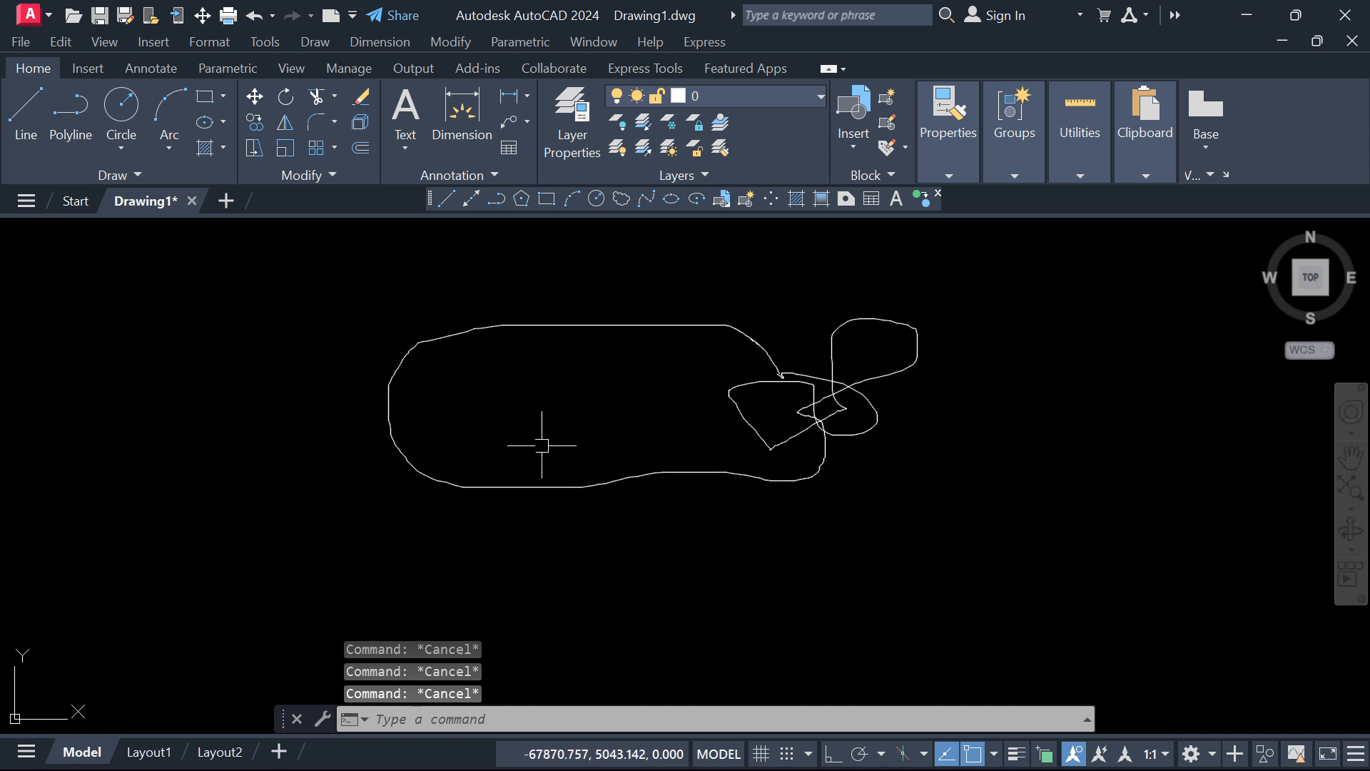
click(949, 513)
click(336, 274)
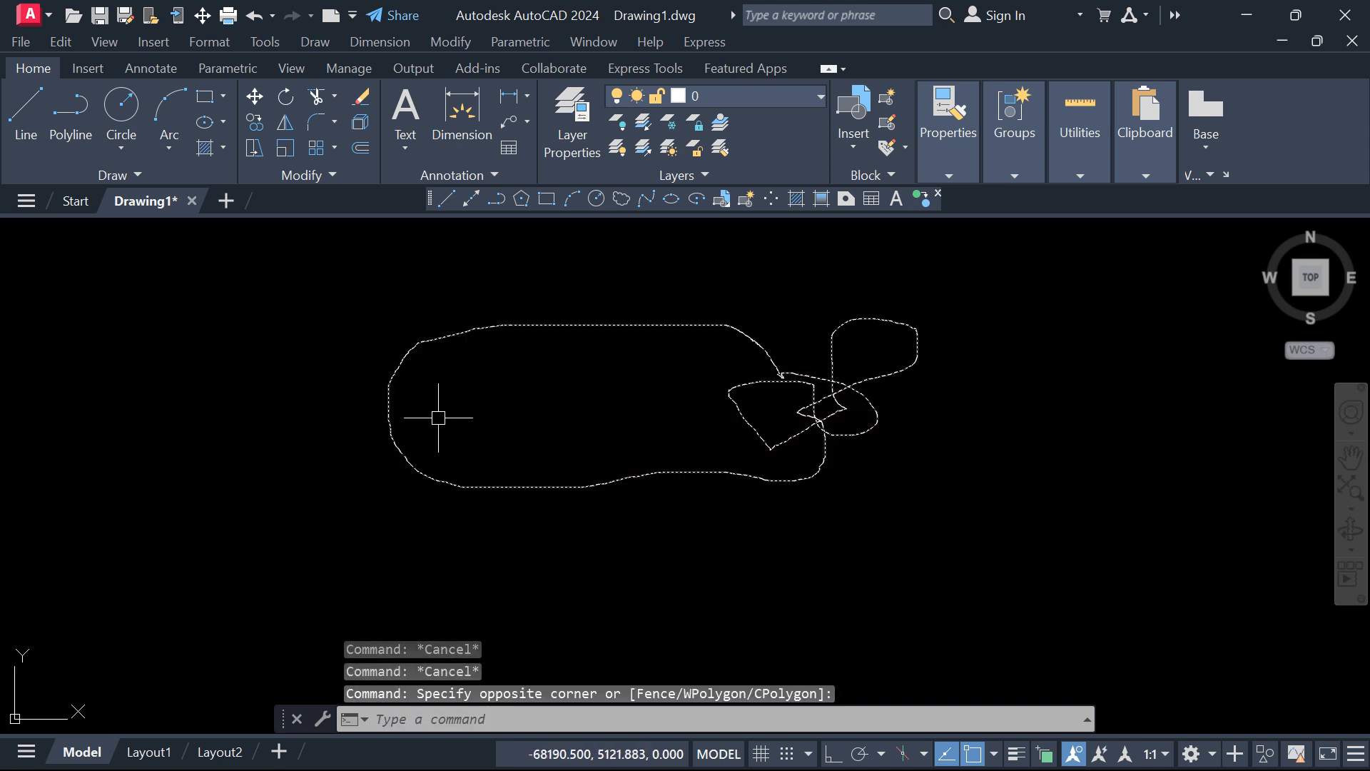
key(Delete)
key(Escape)
key(Escape)
key(Escape)
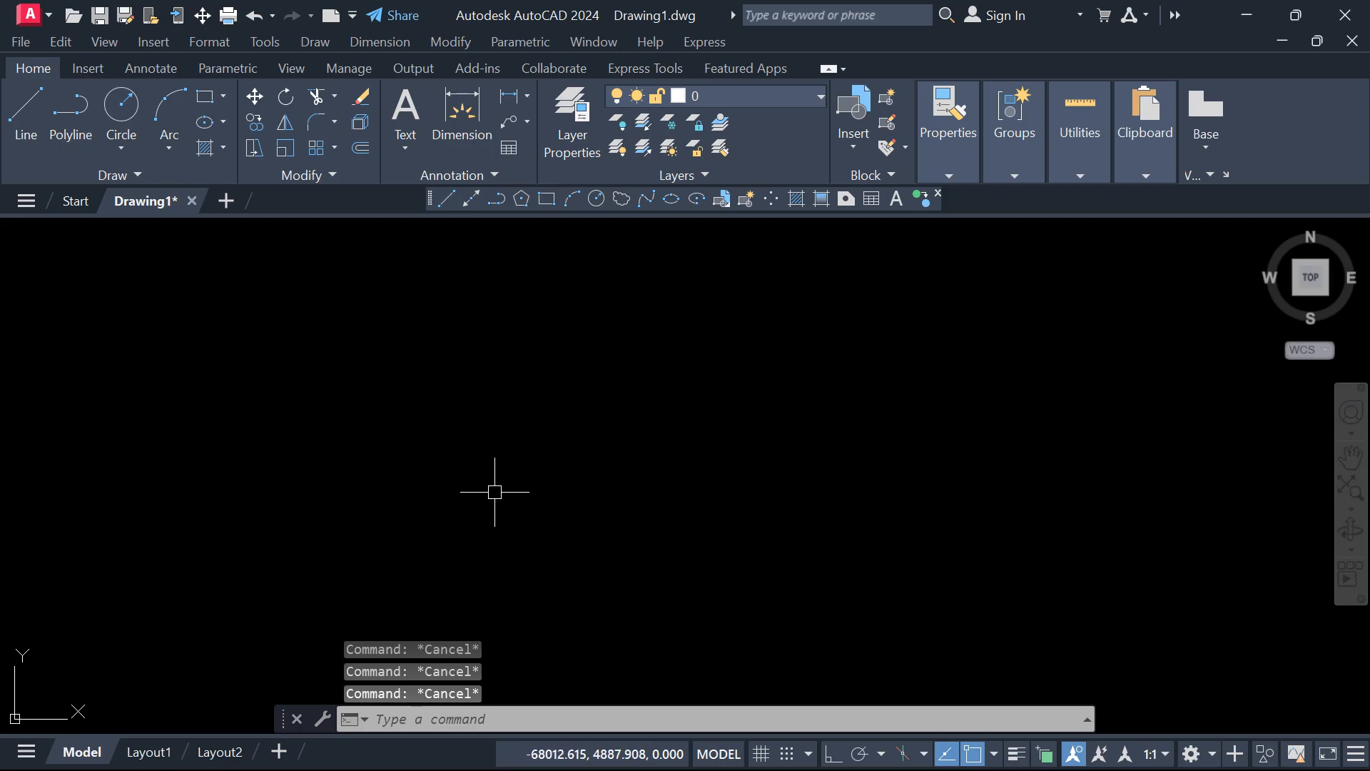
View the list of available toolbars and dismiss it without a change
right_click(675, 202)
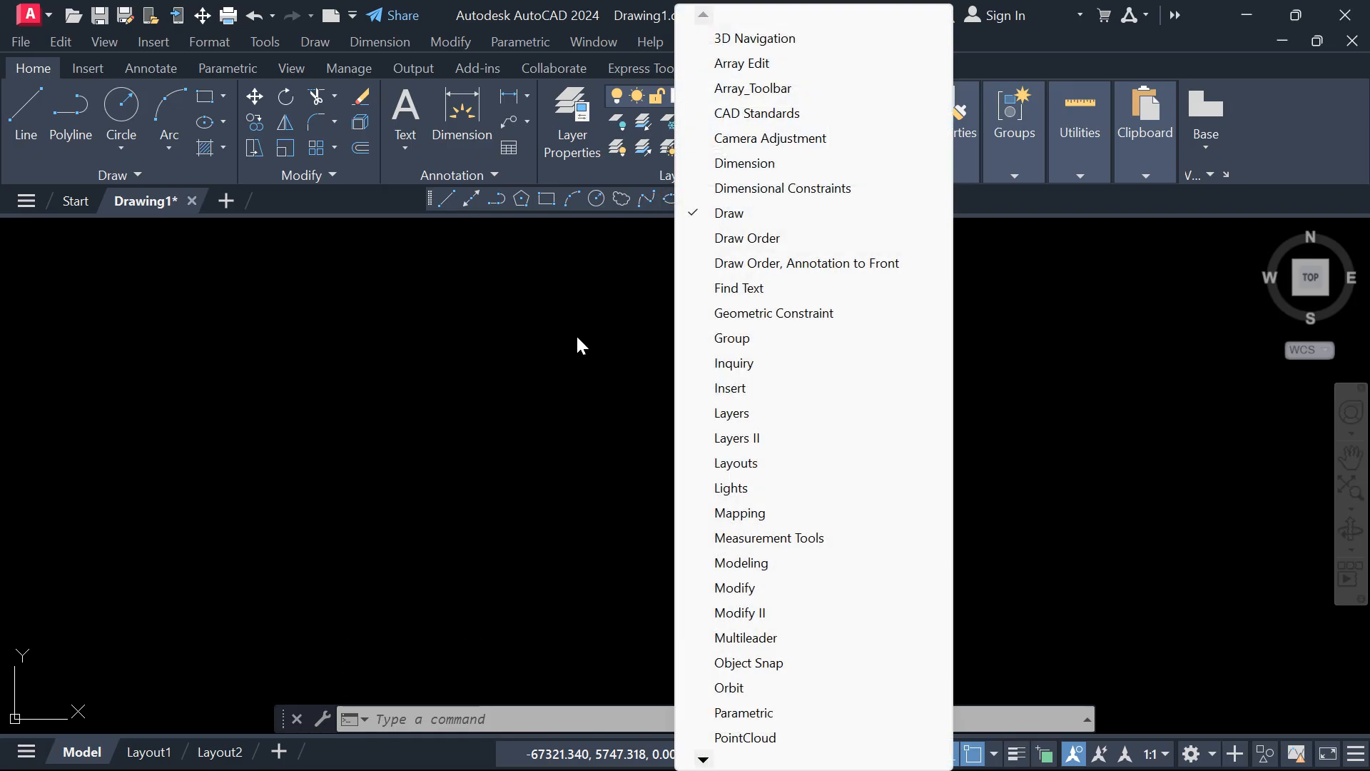
click(577, 337)
key(Escape)
key(Escape)
key(Escape)
text(el)
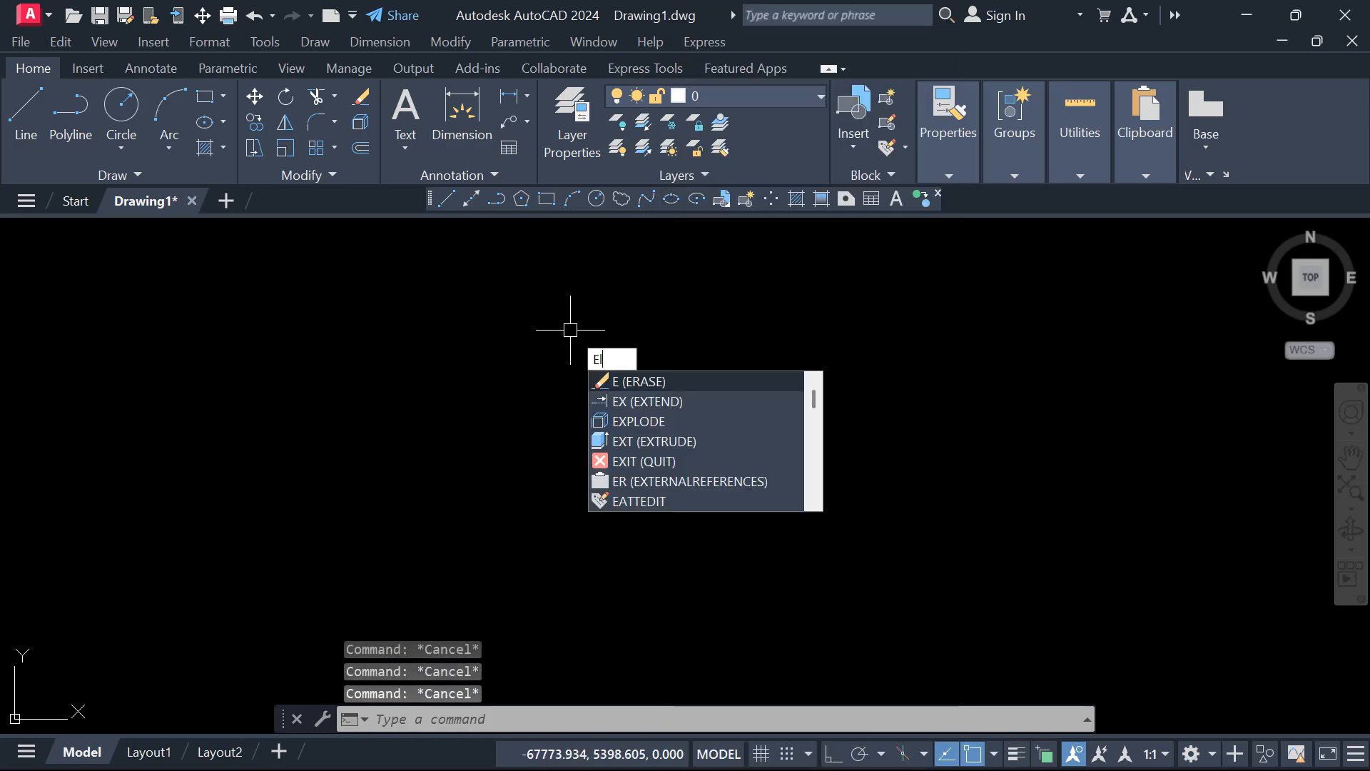
key(Return)
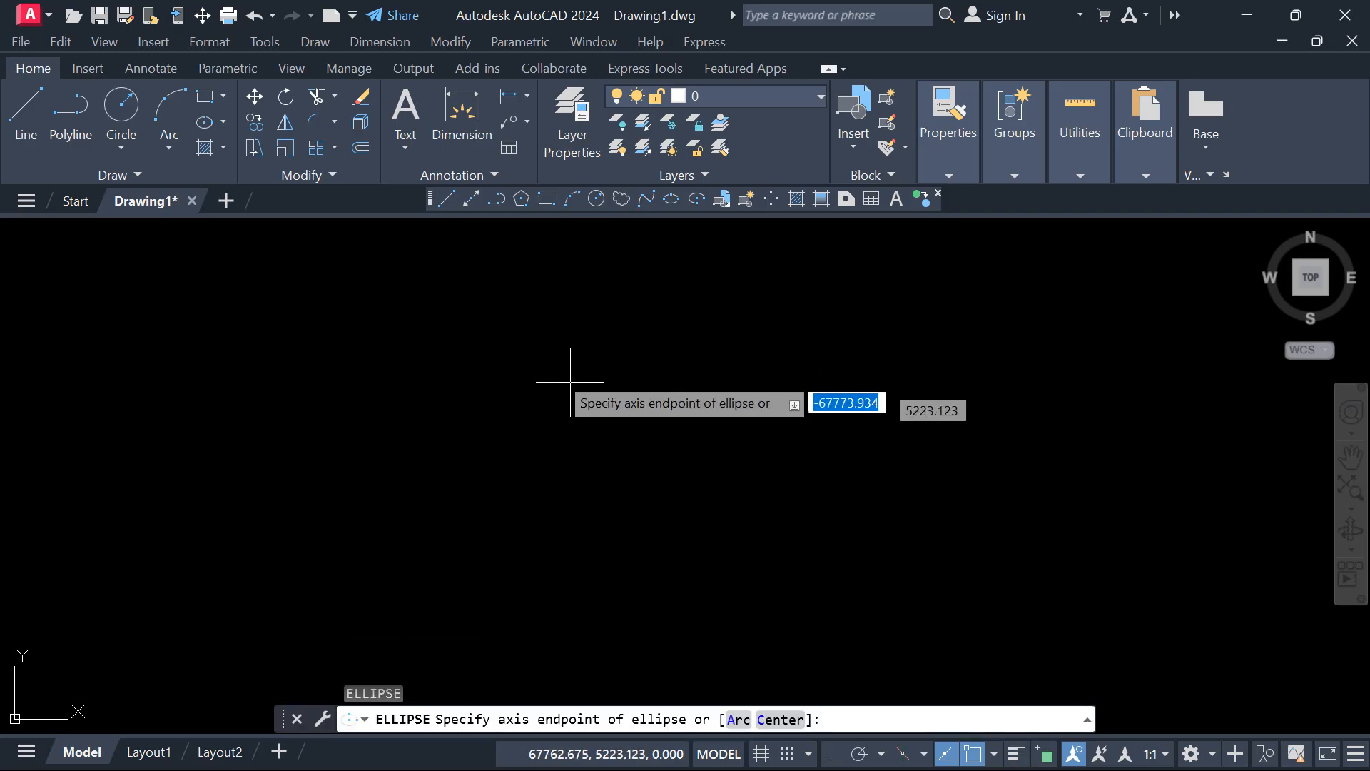
key(Escape)
Review where the Ellipse command can be found and its Center, Axis-End and Arc variants, without drawing anything
click(304, 43)
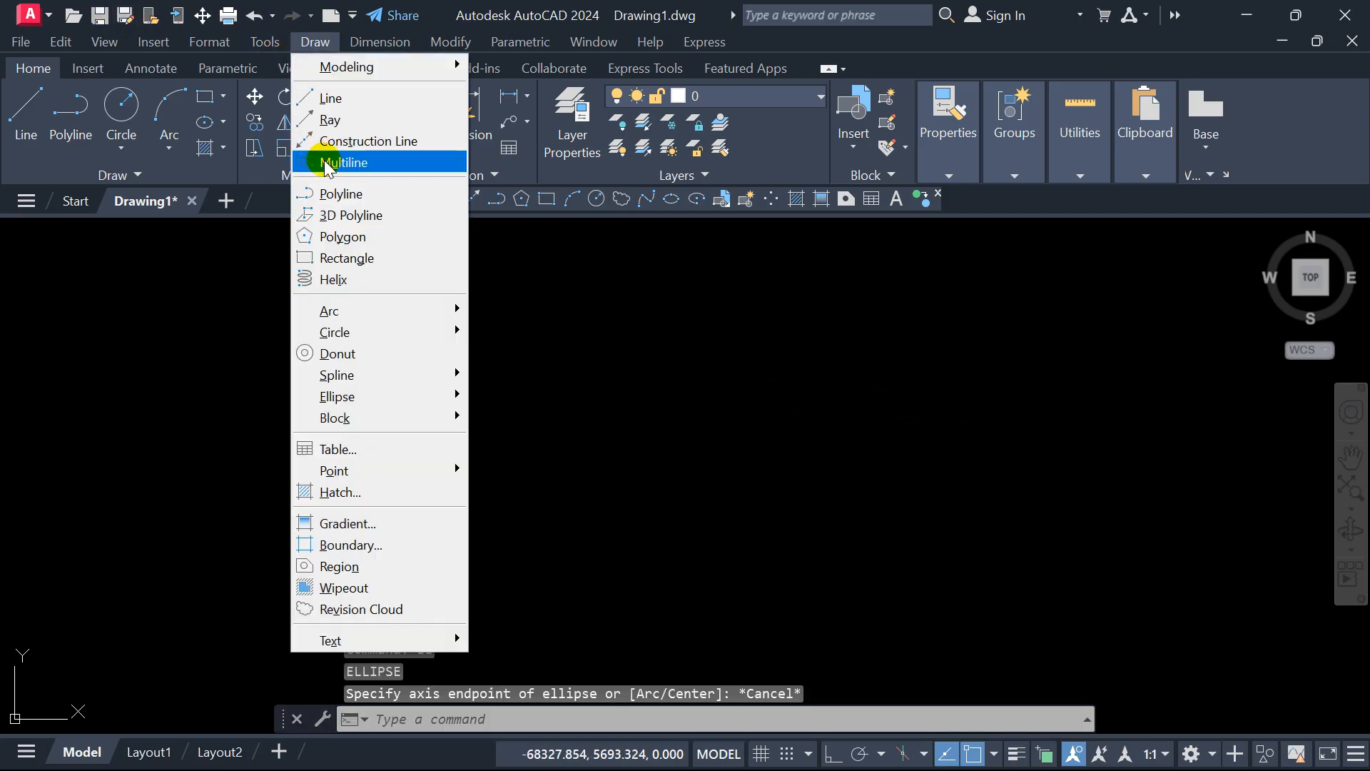
mouse_move(397, 406)
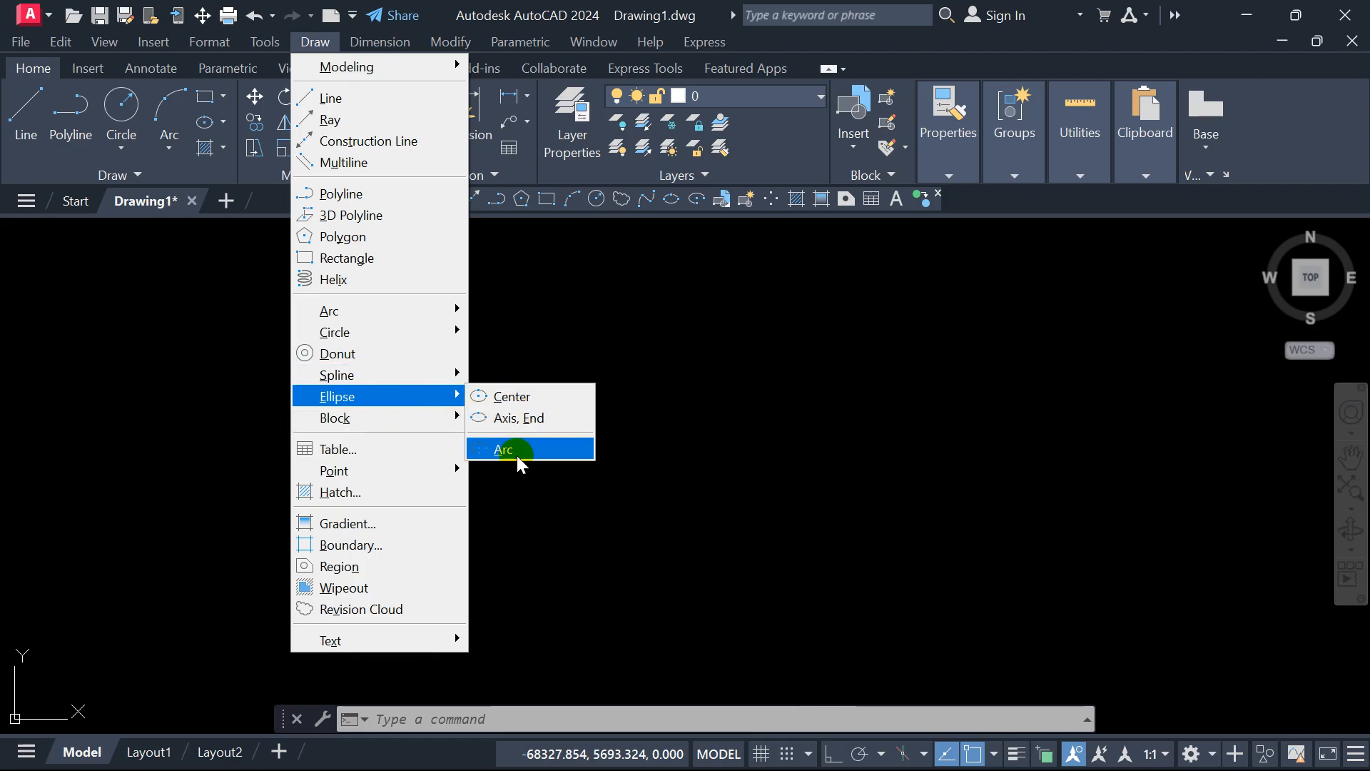
key(Escape)
key(Escape)
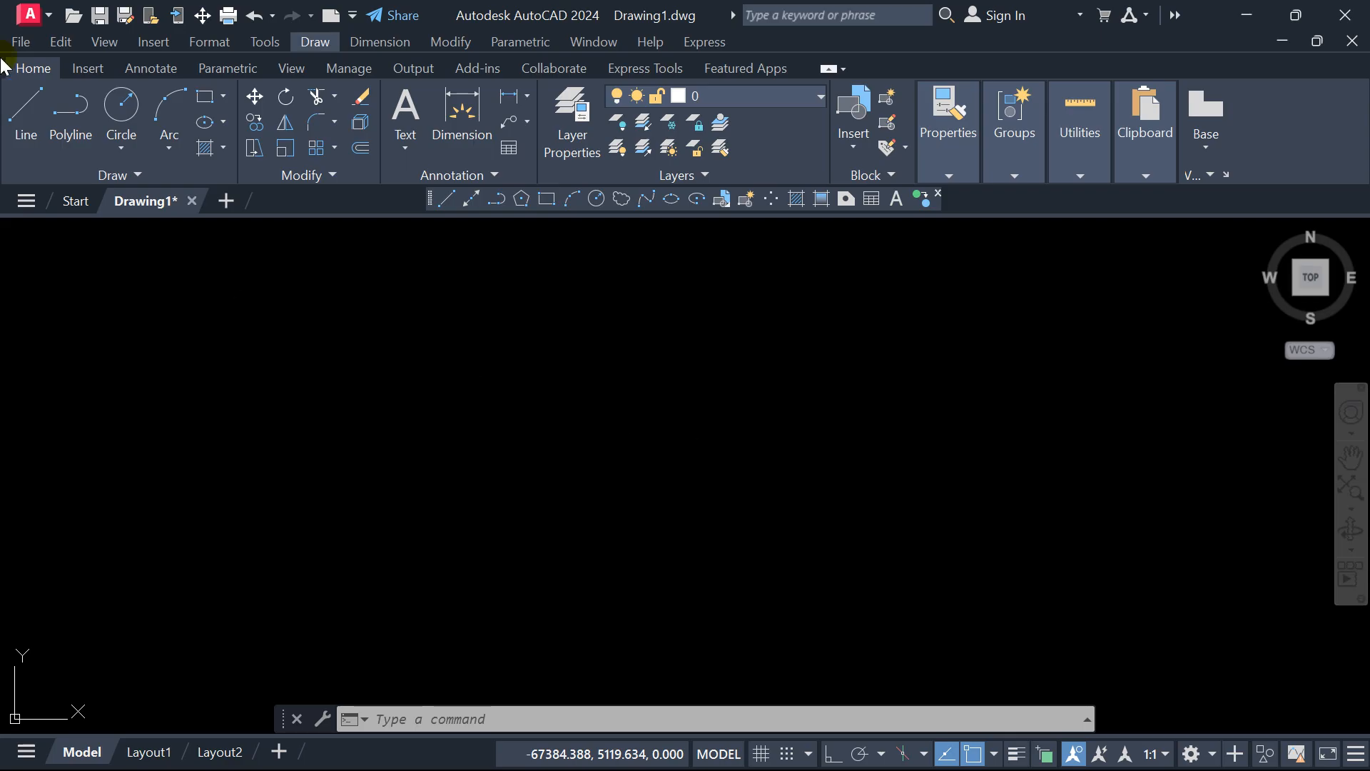
key(Escape)
click(227, 122)
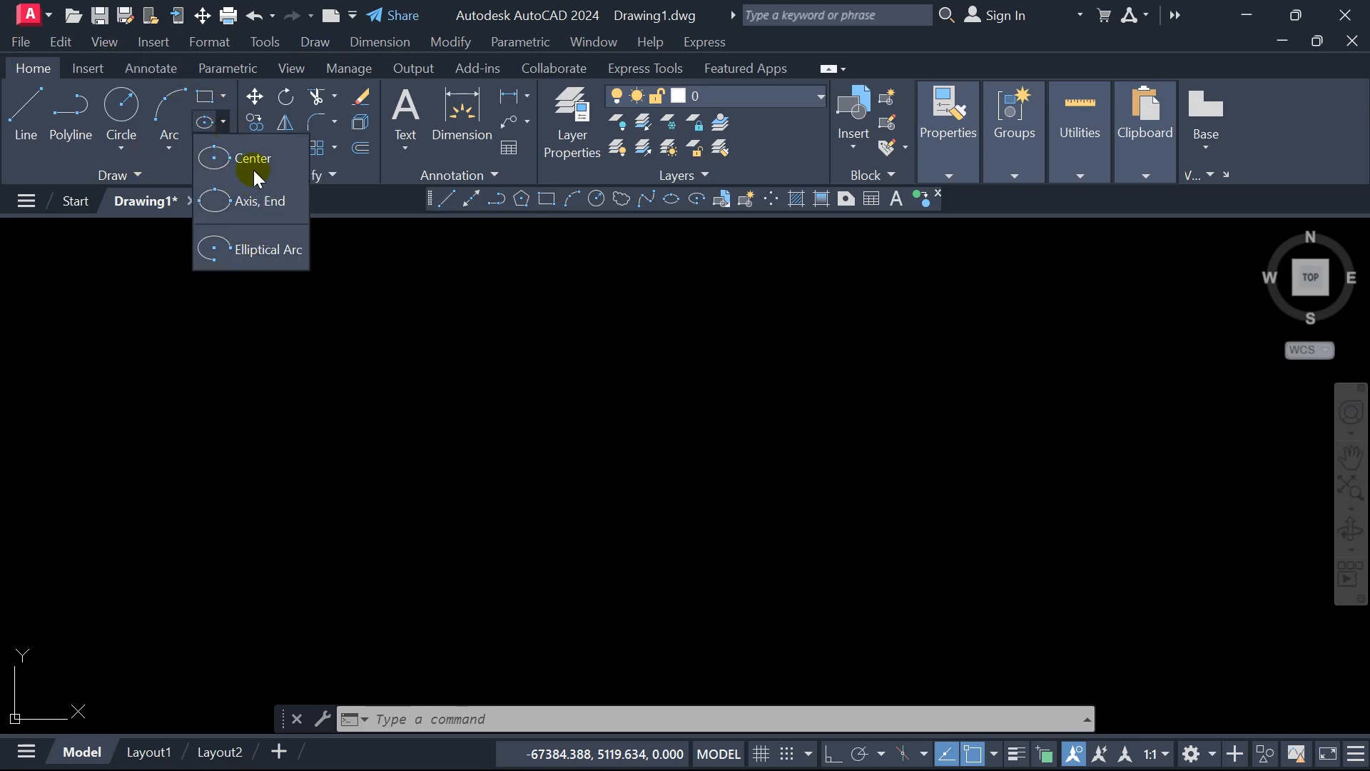
key(Escape)
key(Escape)
key(Escape)
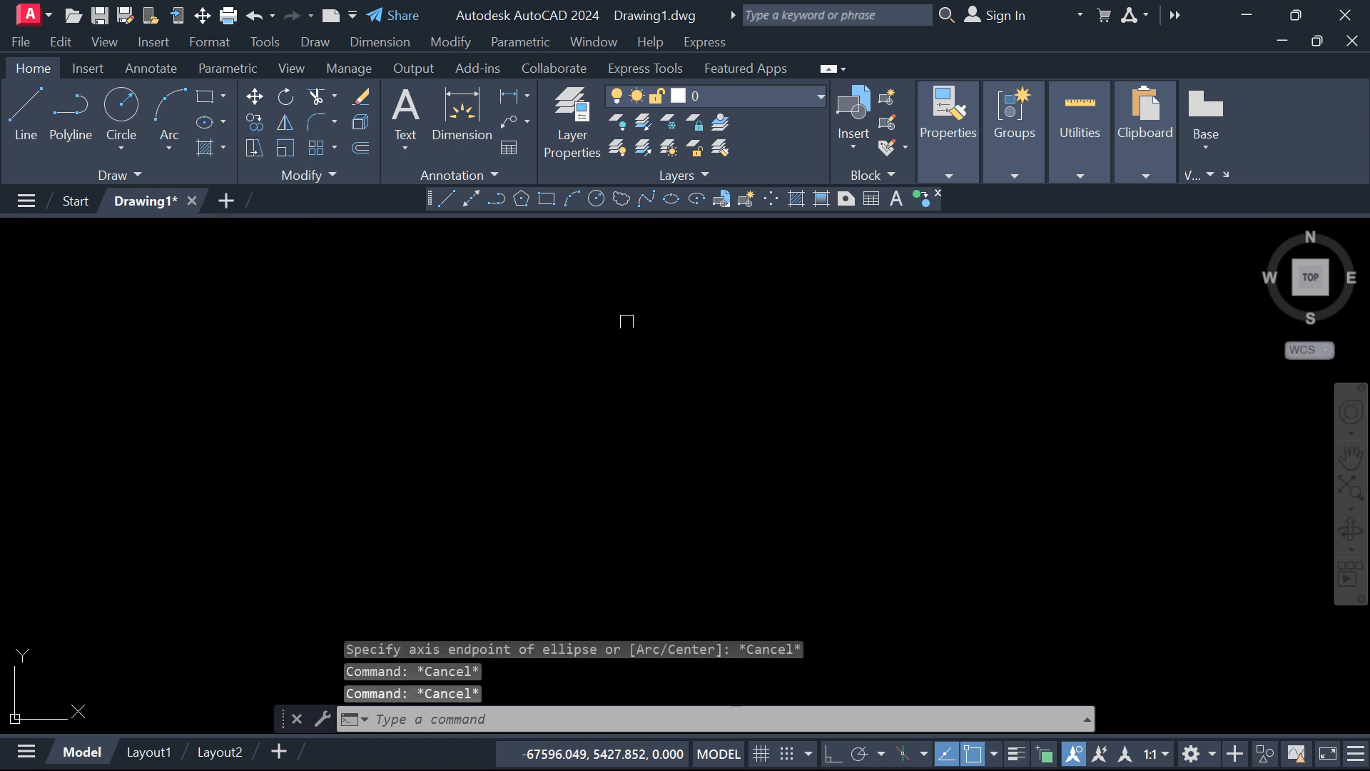
Draw a tall ellipse from two endpoints of a horizontal axis, with a distance of about 499 to the other axis
click(670, 200)
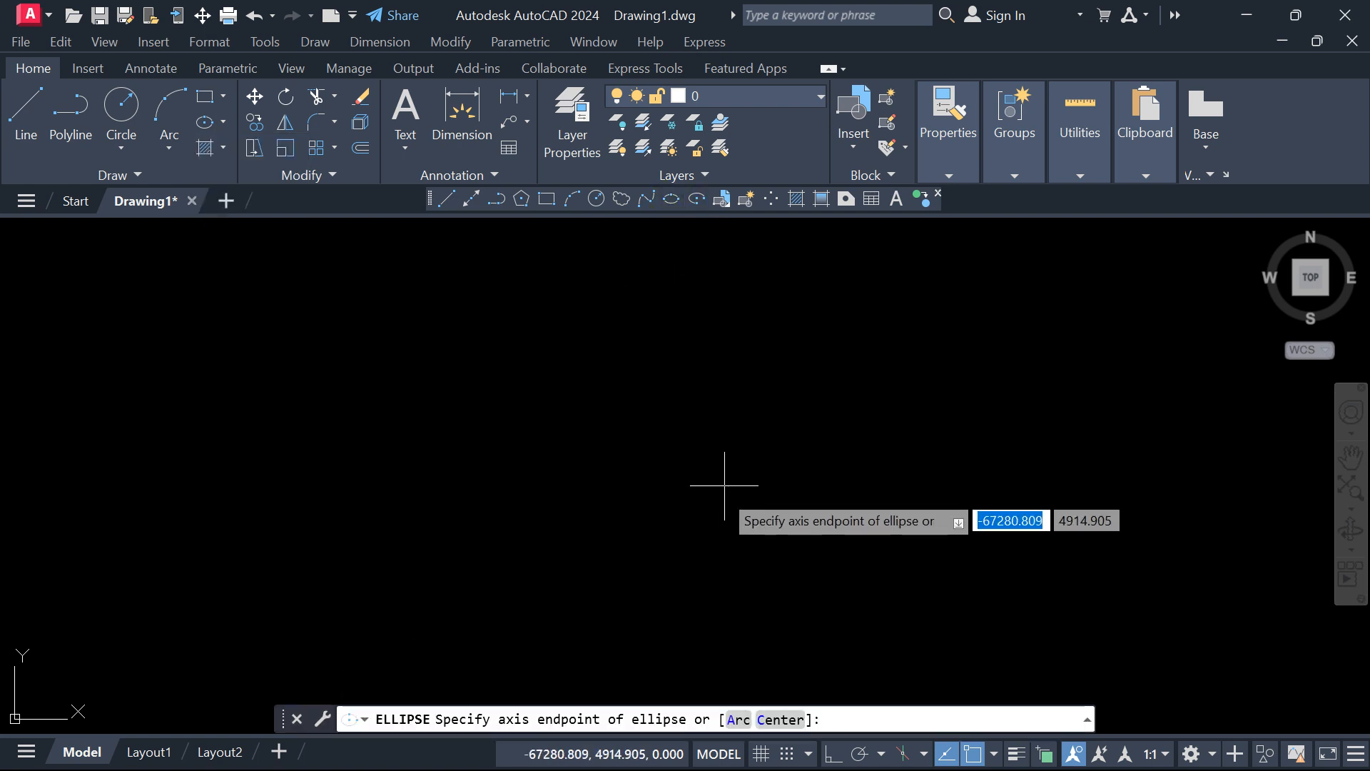
click(435, 394)
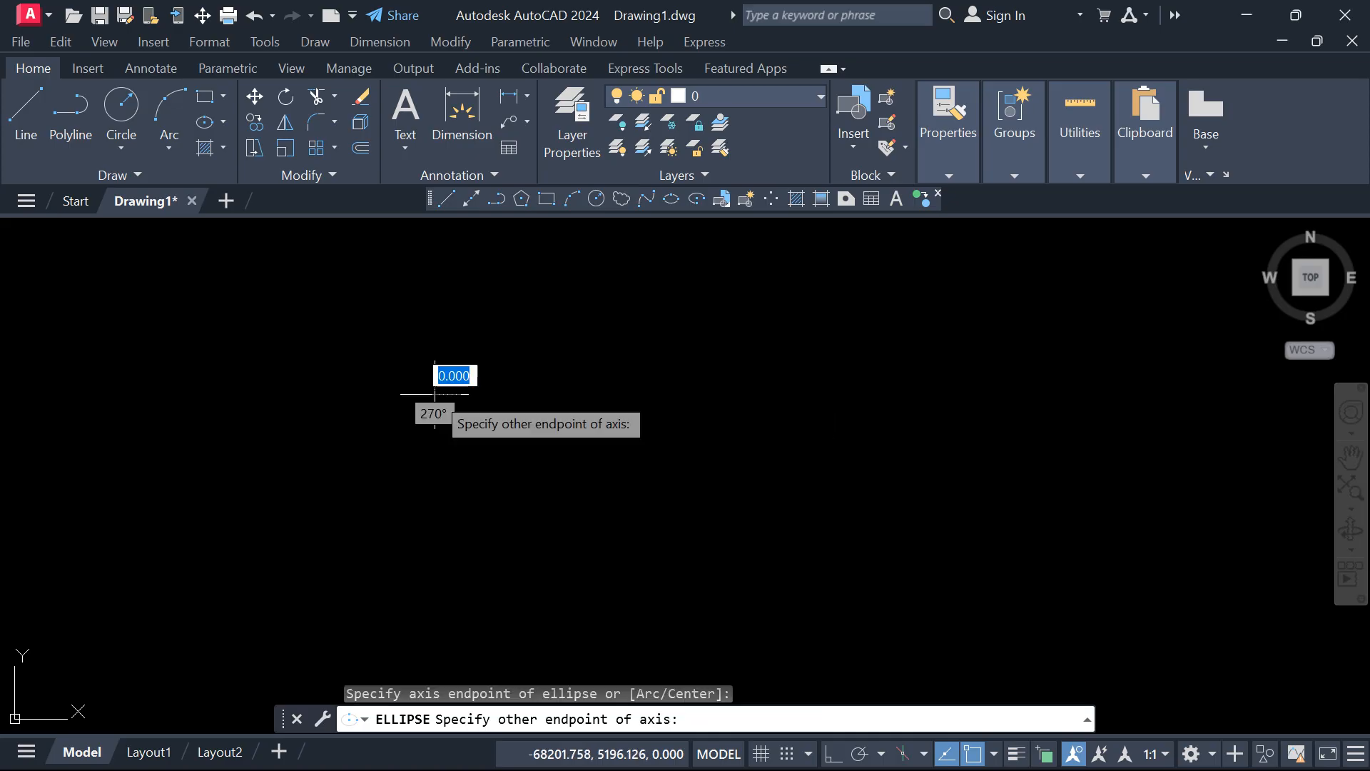
click(609, 394)
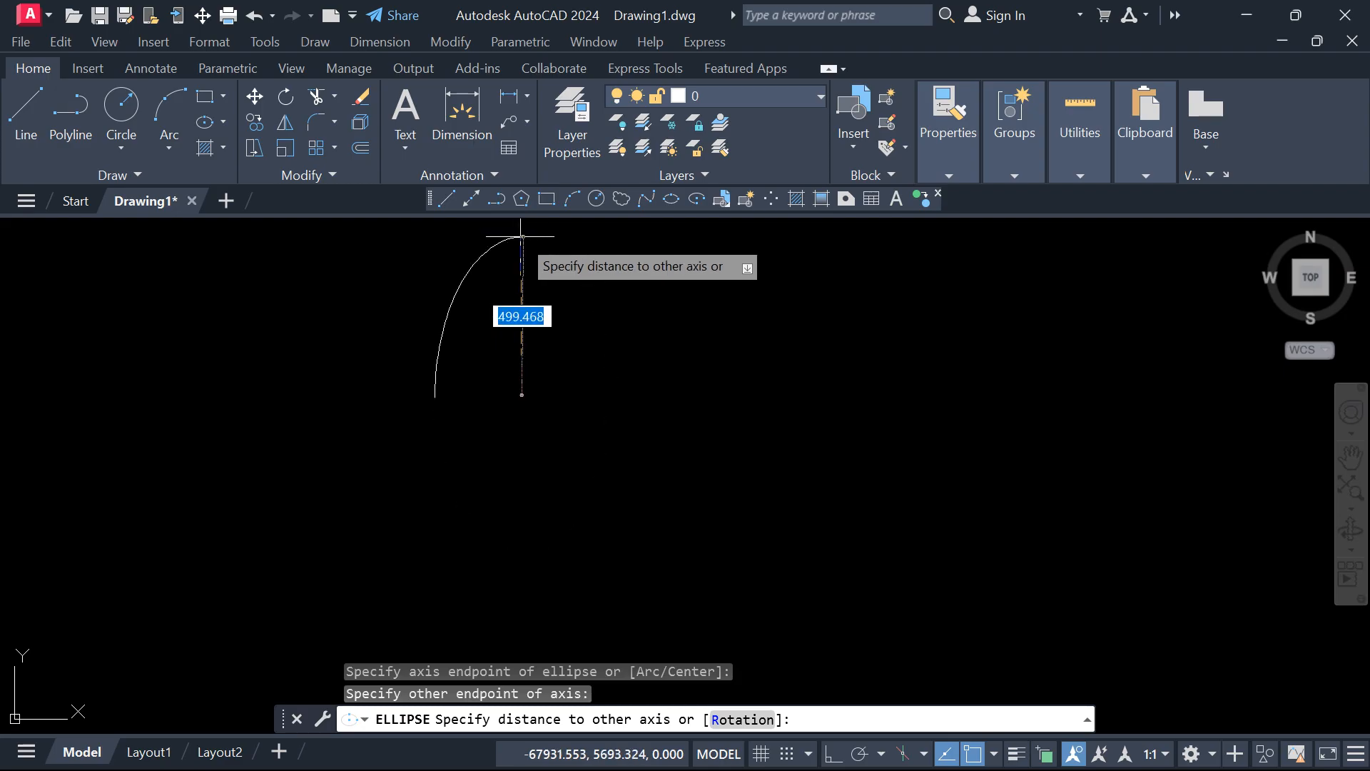
click(522, 237)
key(Escape)
key(Escape)
key(Escape)
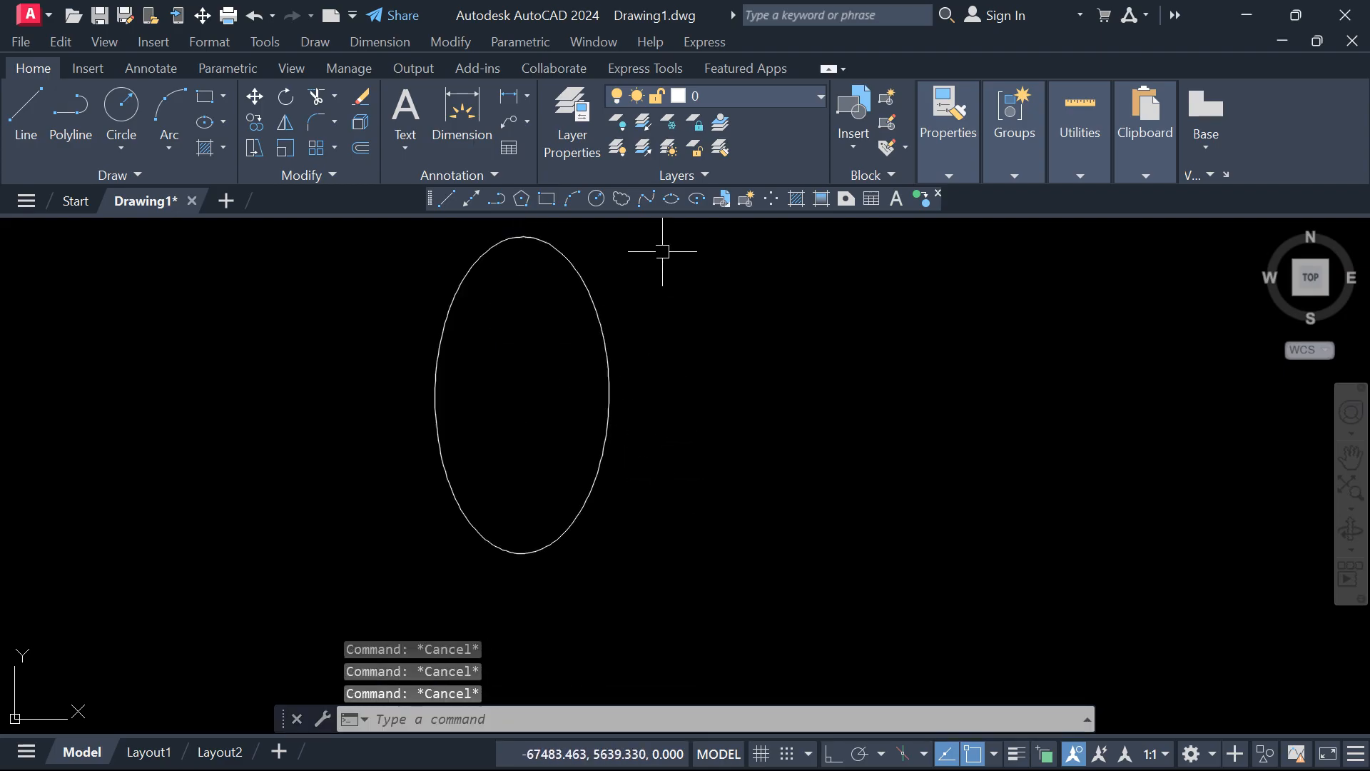
Draw an elliptical arc beside the ellipse using the Arc option, with a horizontal axis about 714 long and the opening at its upper side
click(671, 200)
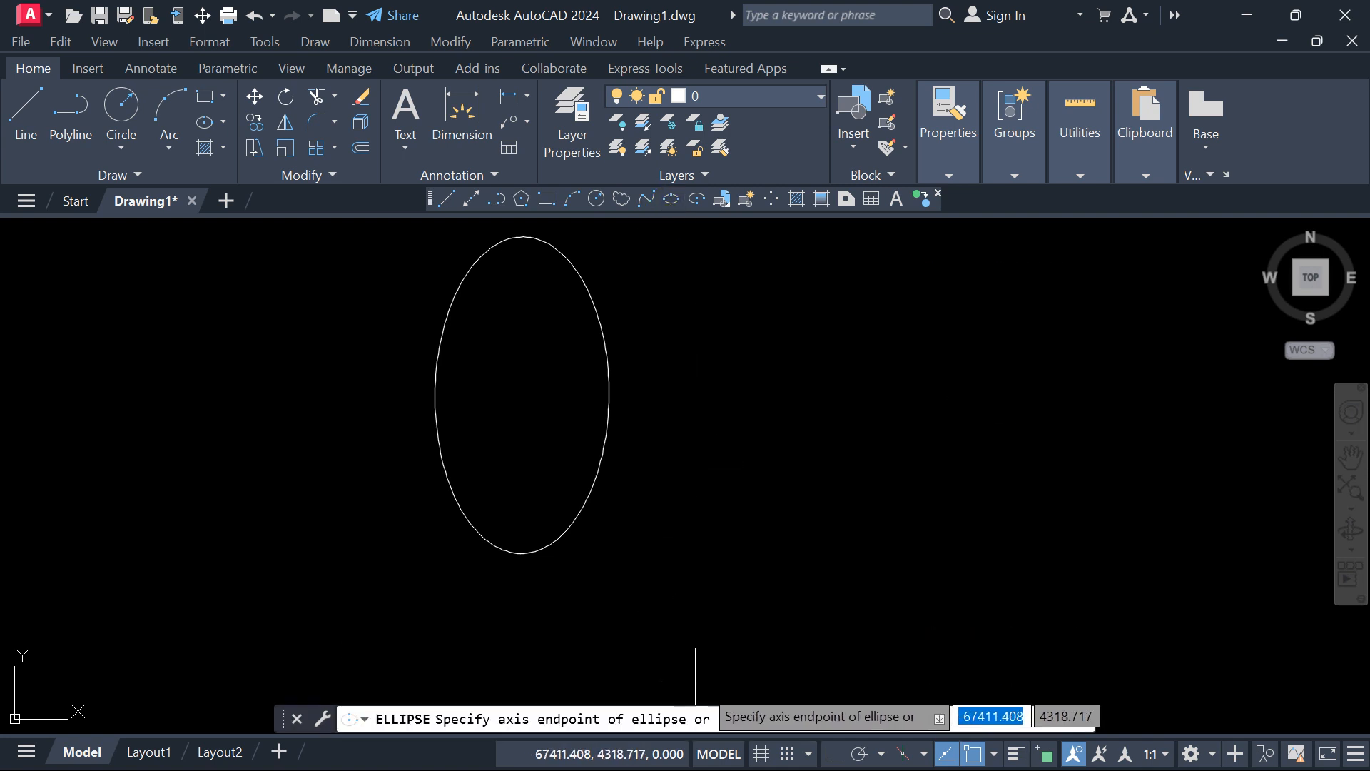
click(738, 719)
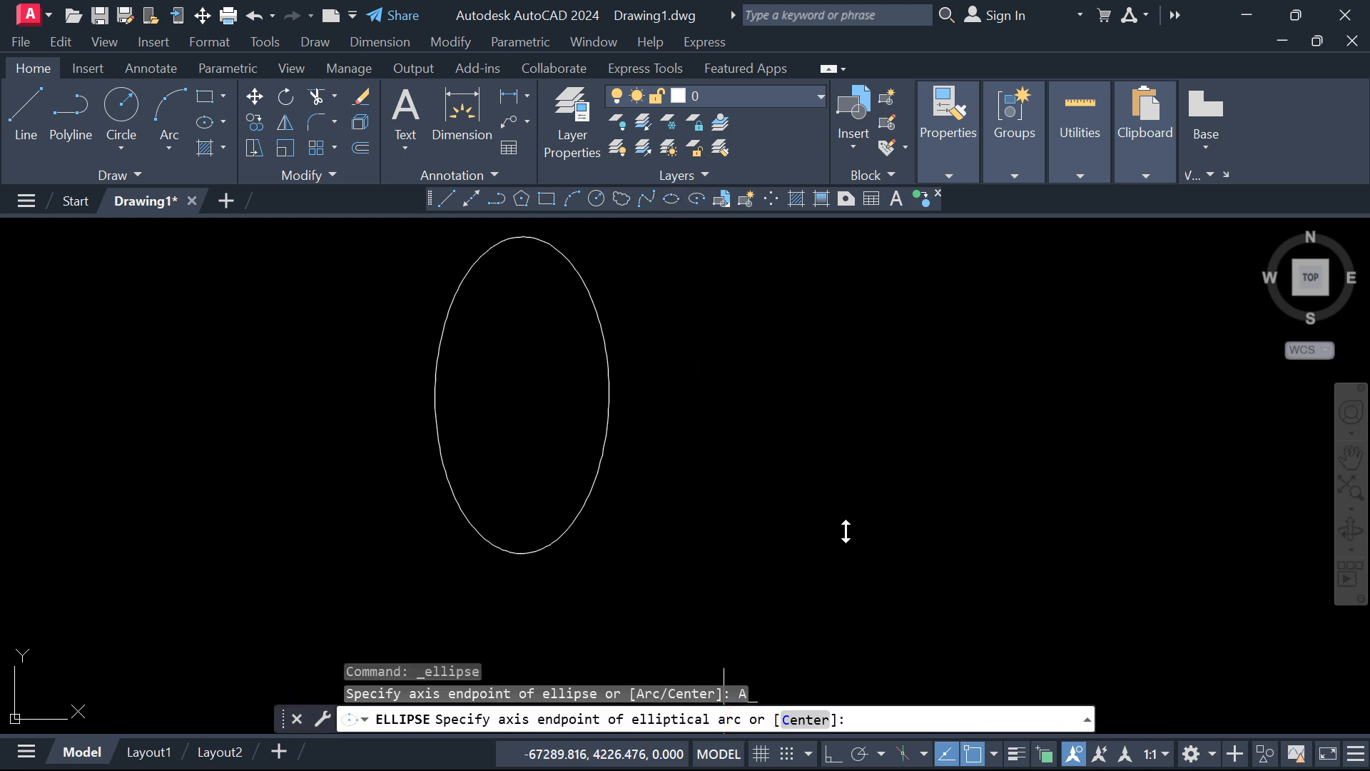
click(747, 411)
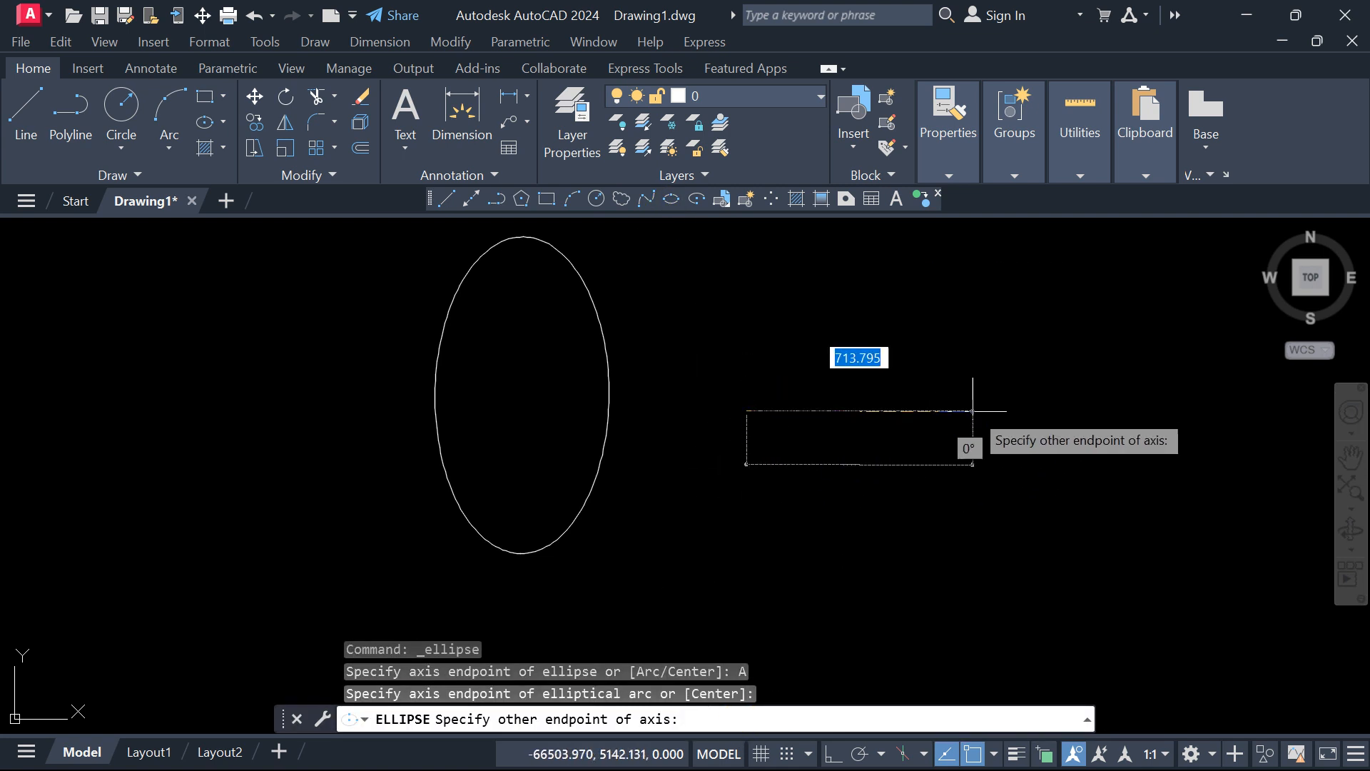
click(972, 411)
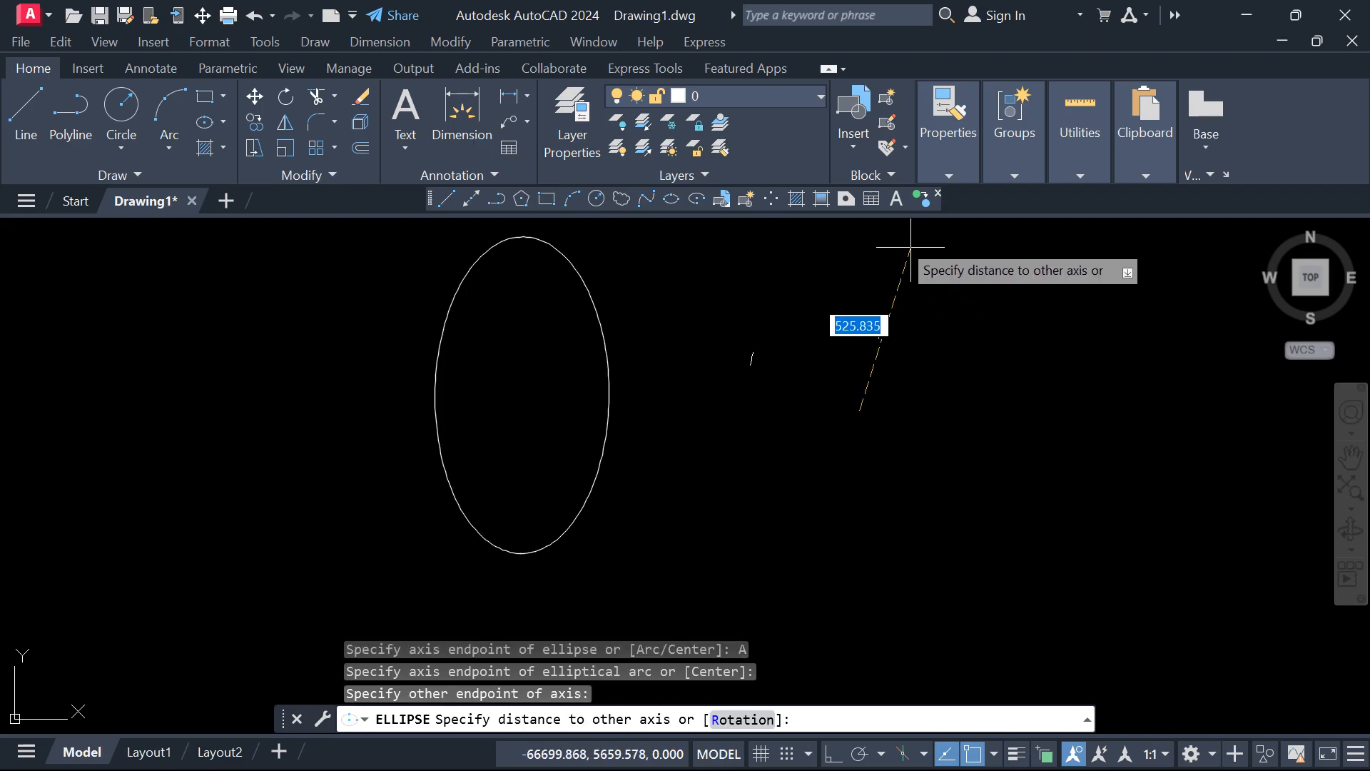
click(852, 235)
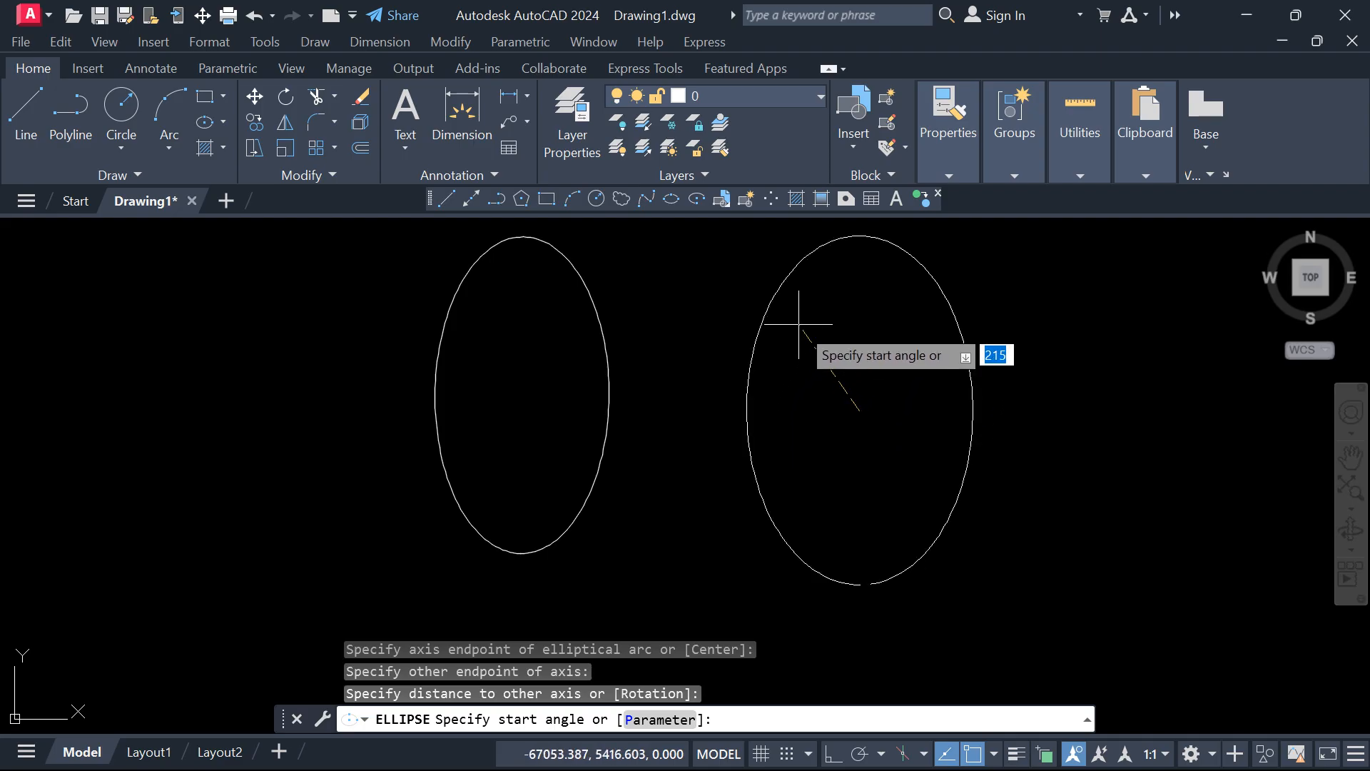
click(781, 383)
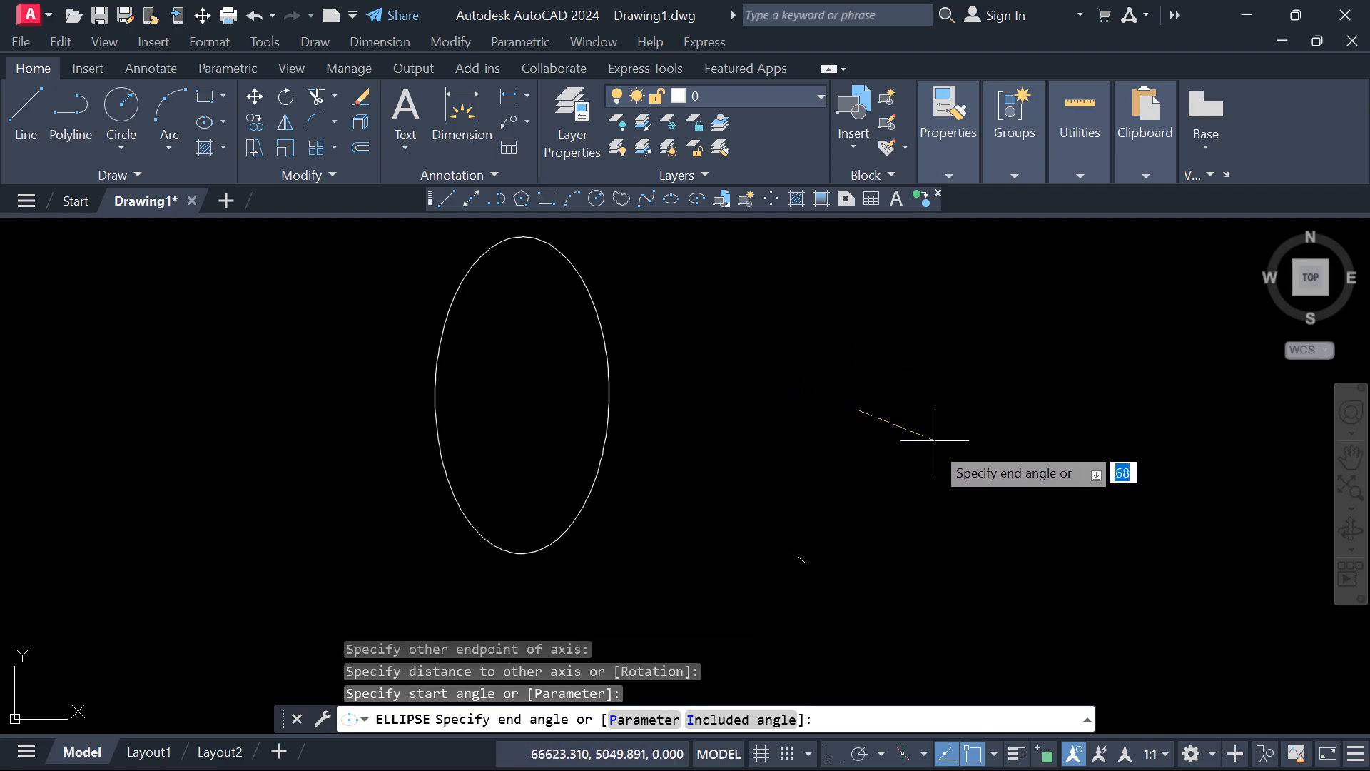
click(938, 365)
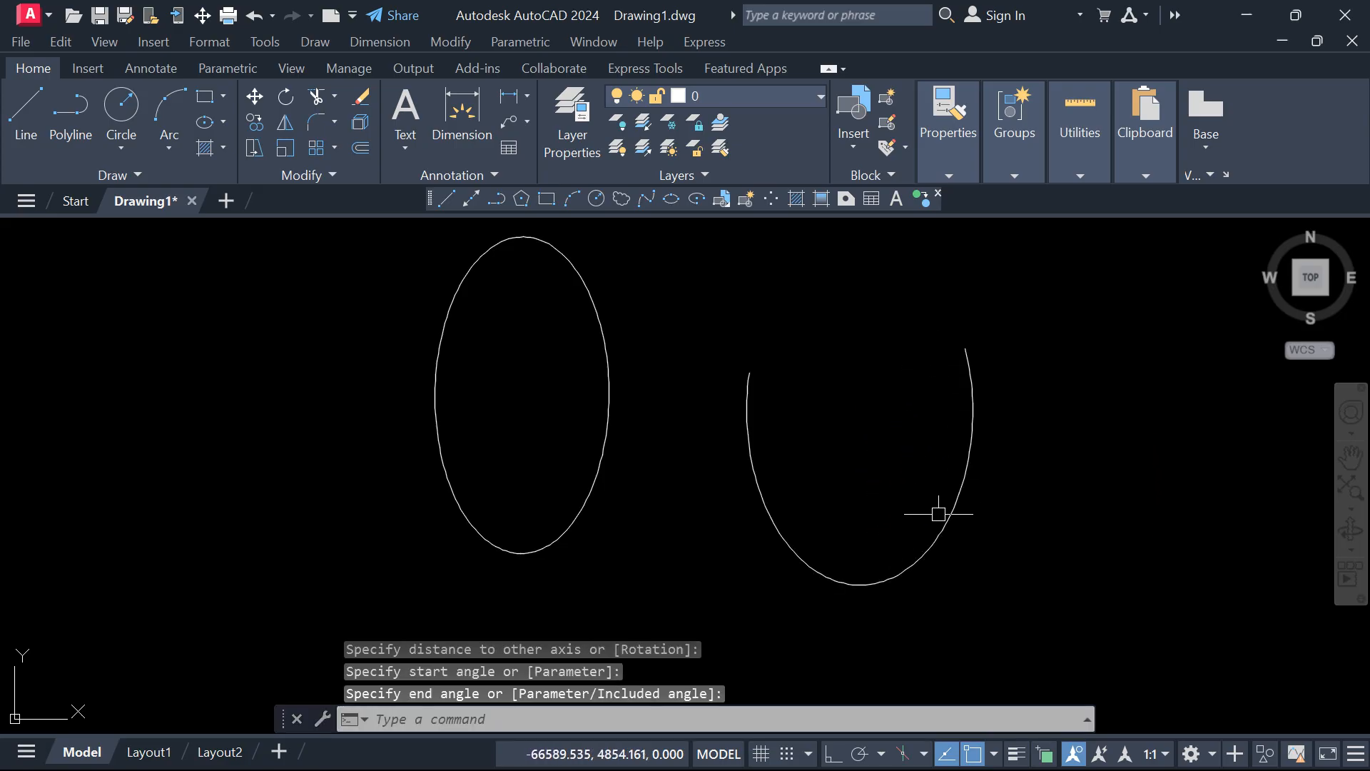
Stretch the elliptical arc's ends along its outline, extending the right end upward and shortening the left end downward
click(1008, 578)
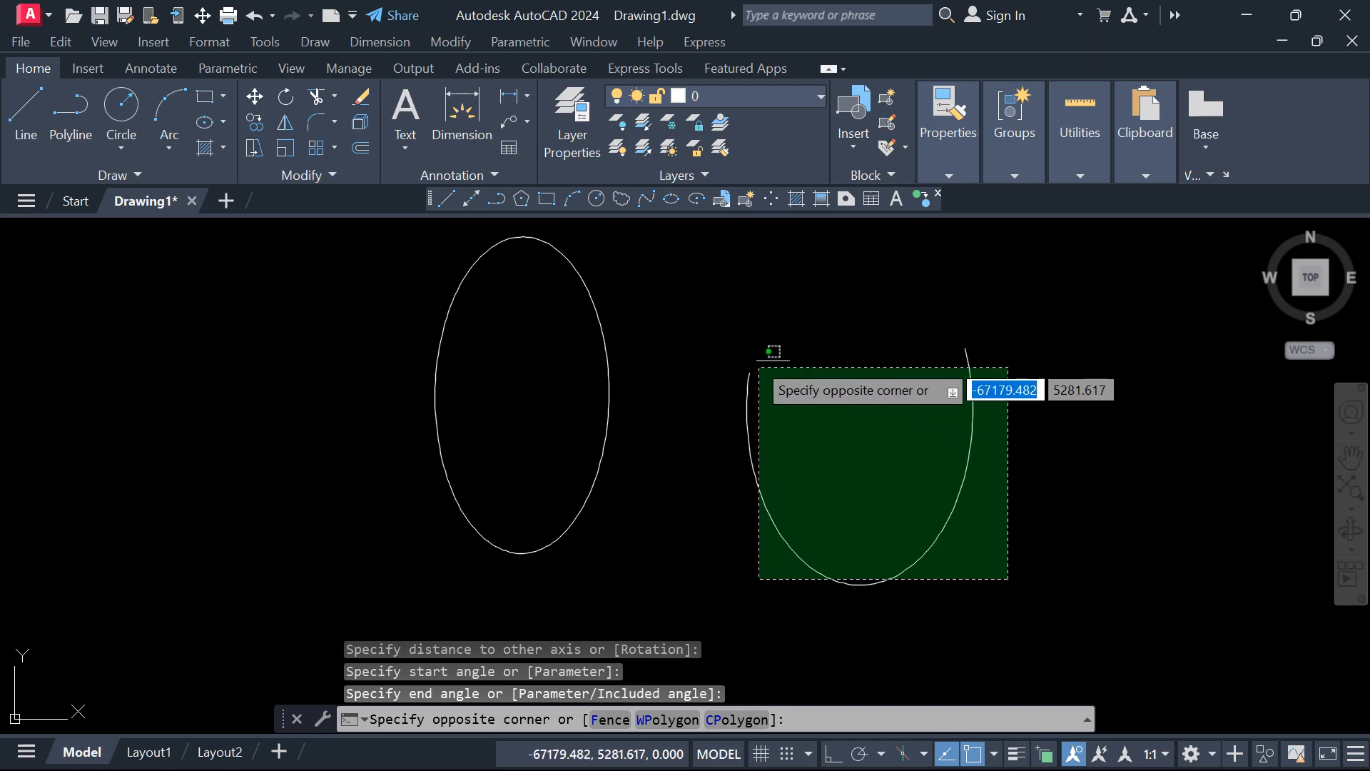
key(Escape)
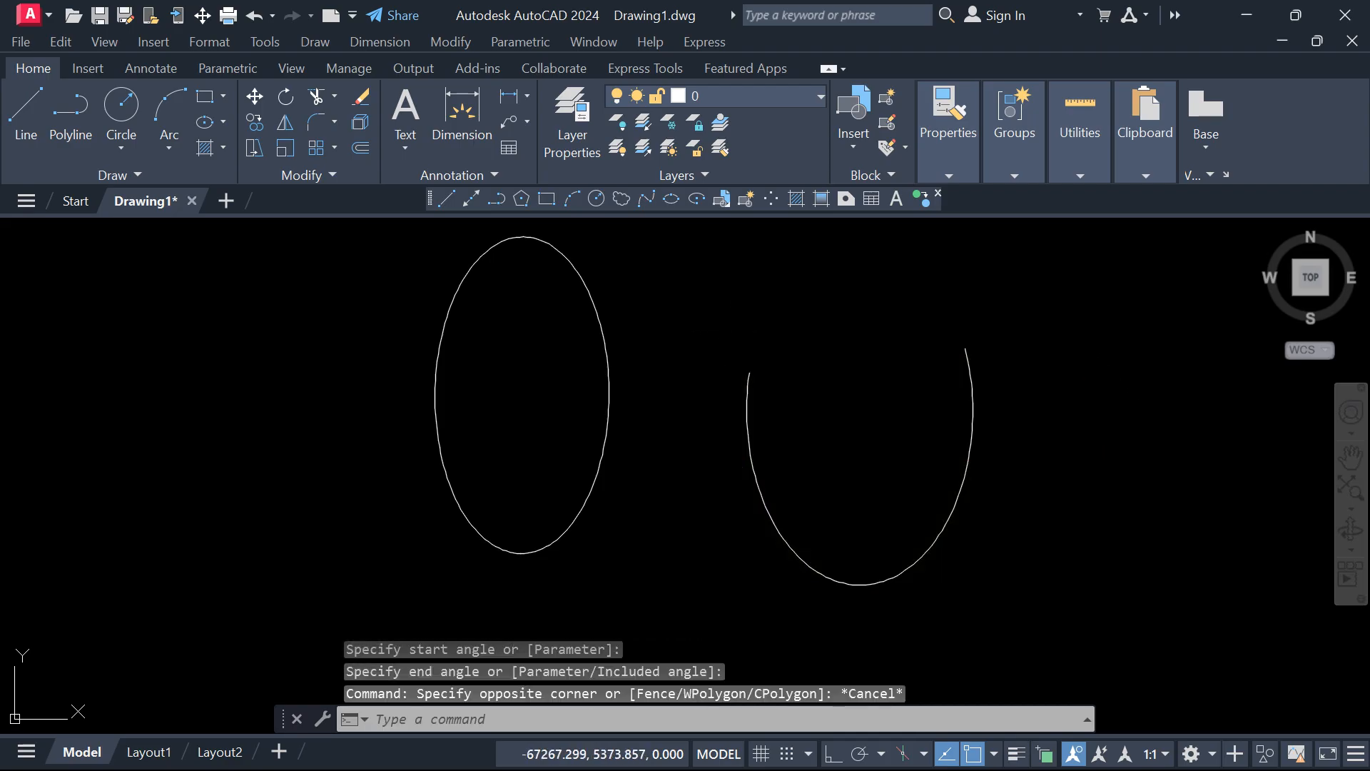
click(991, 568)
click(728, 384)
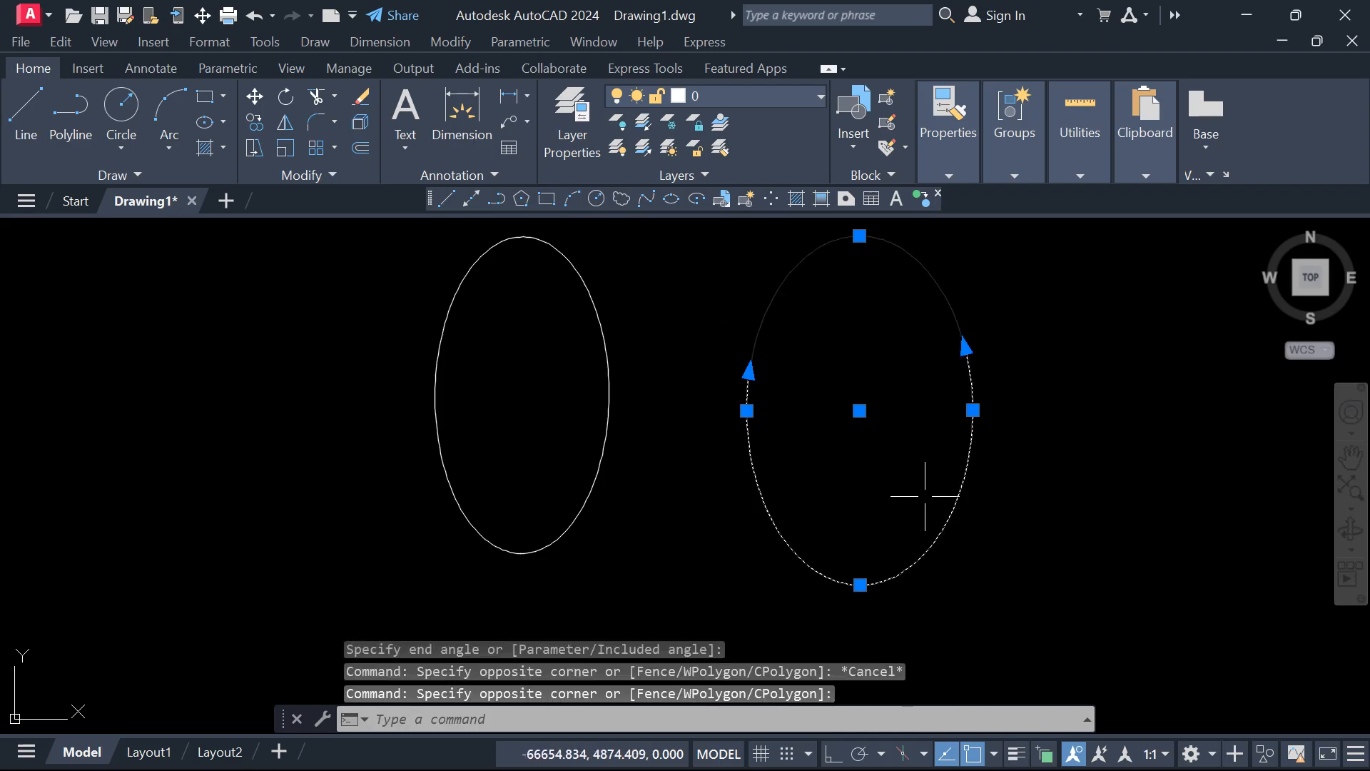
click(968, 345)
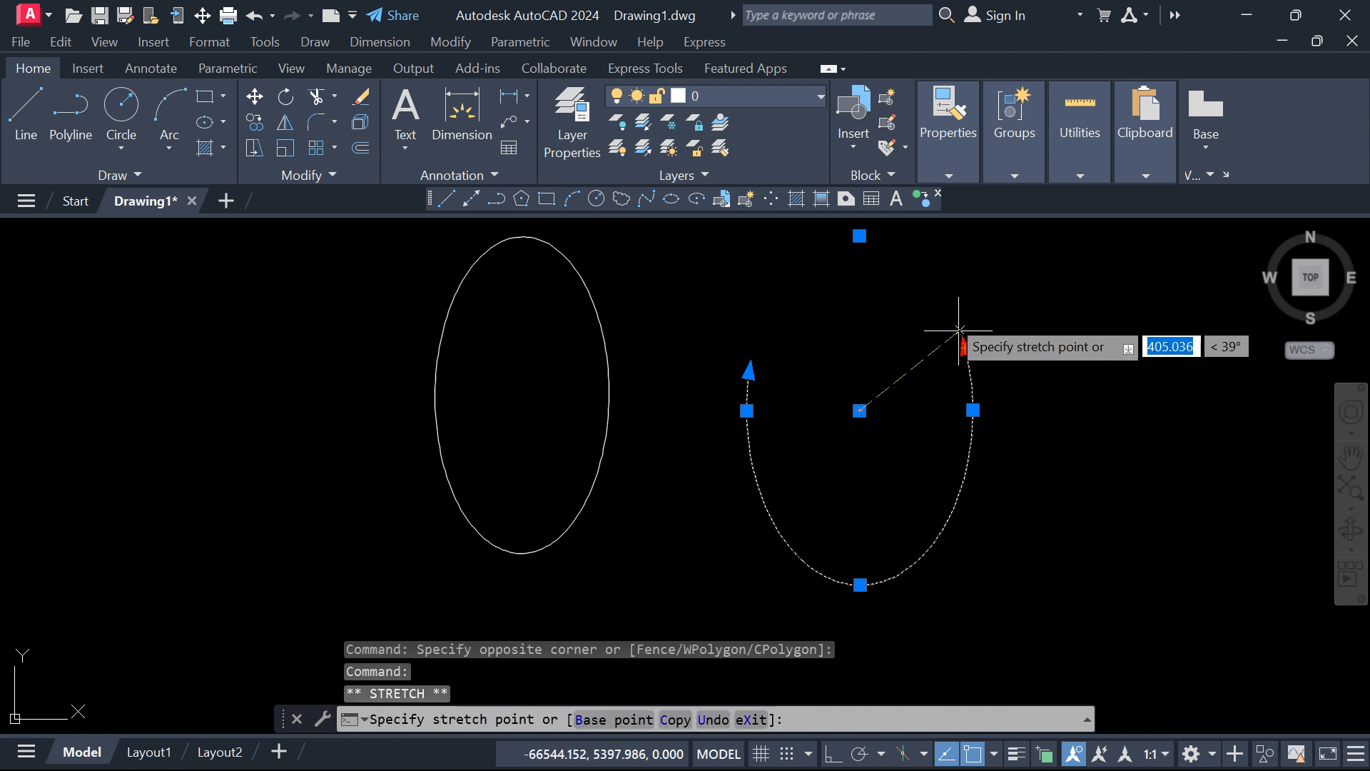
click(934, 283)
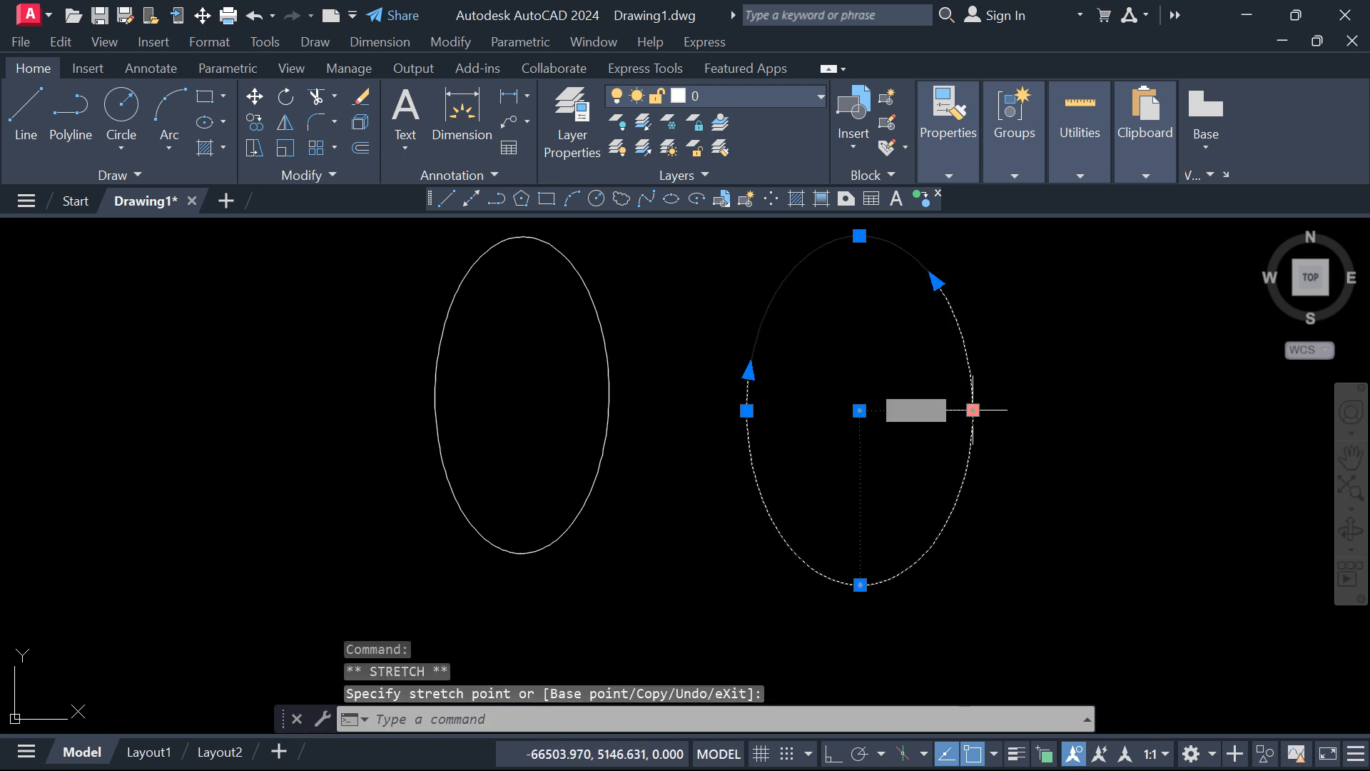
click(973, 410)
click(748, 369)
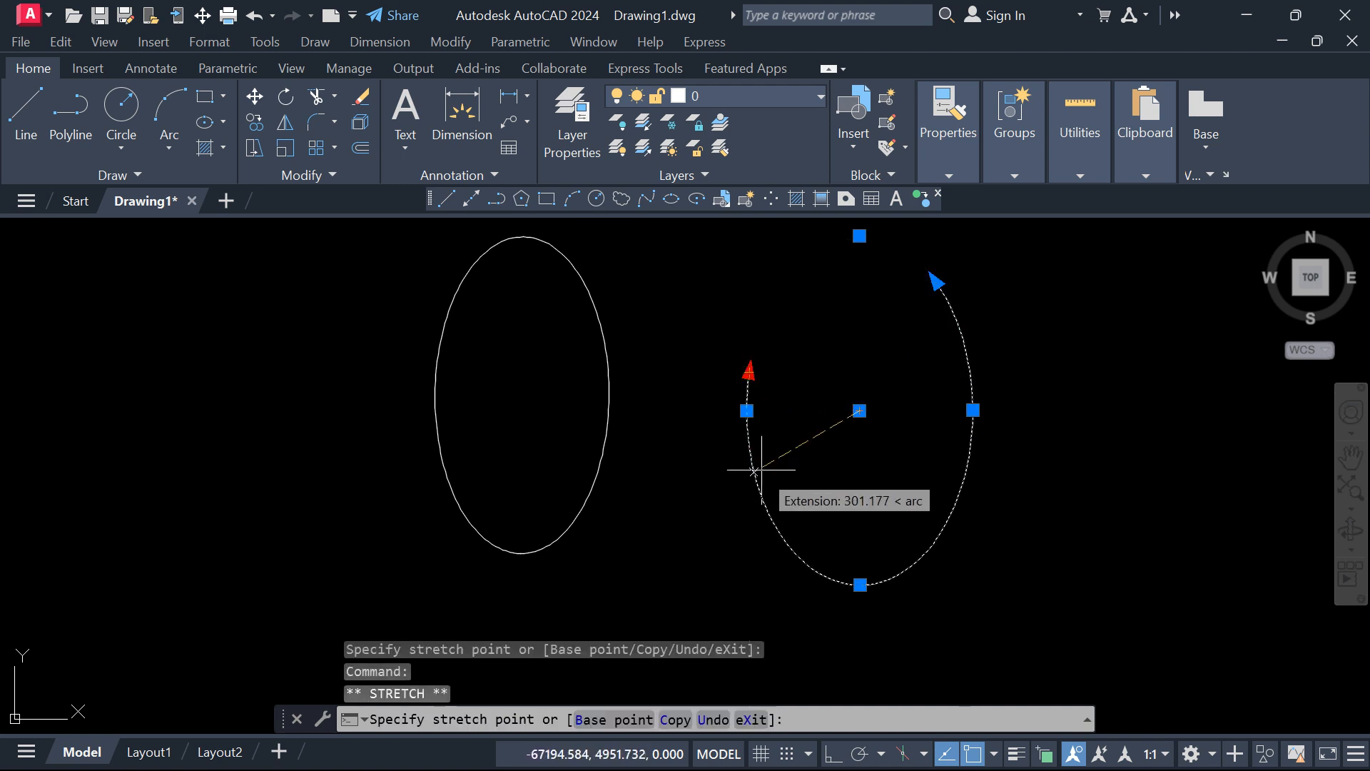
click(774, 495)
key(Escape)
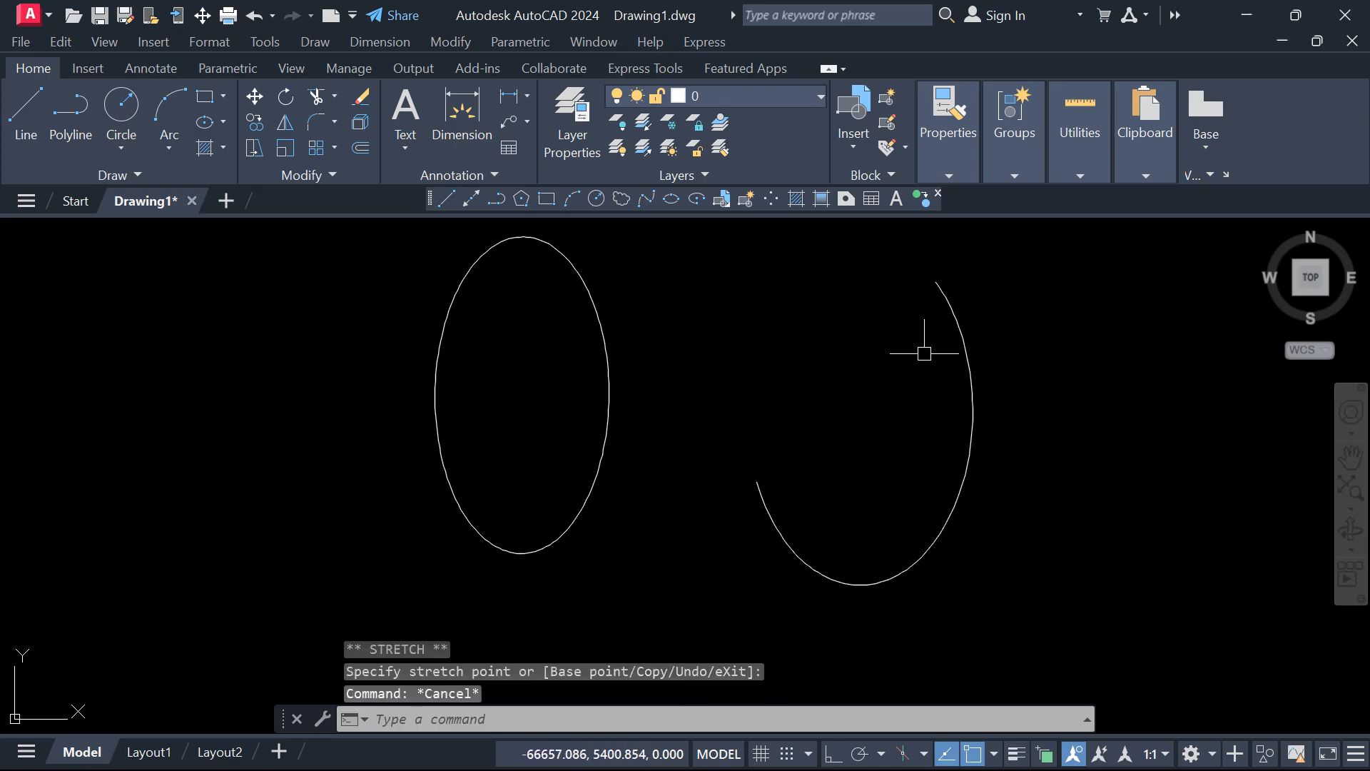
key(Escape)
key(Escape)
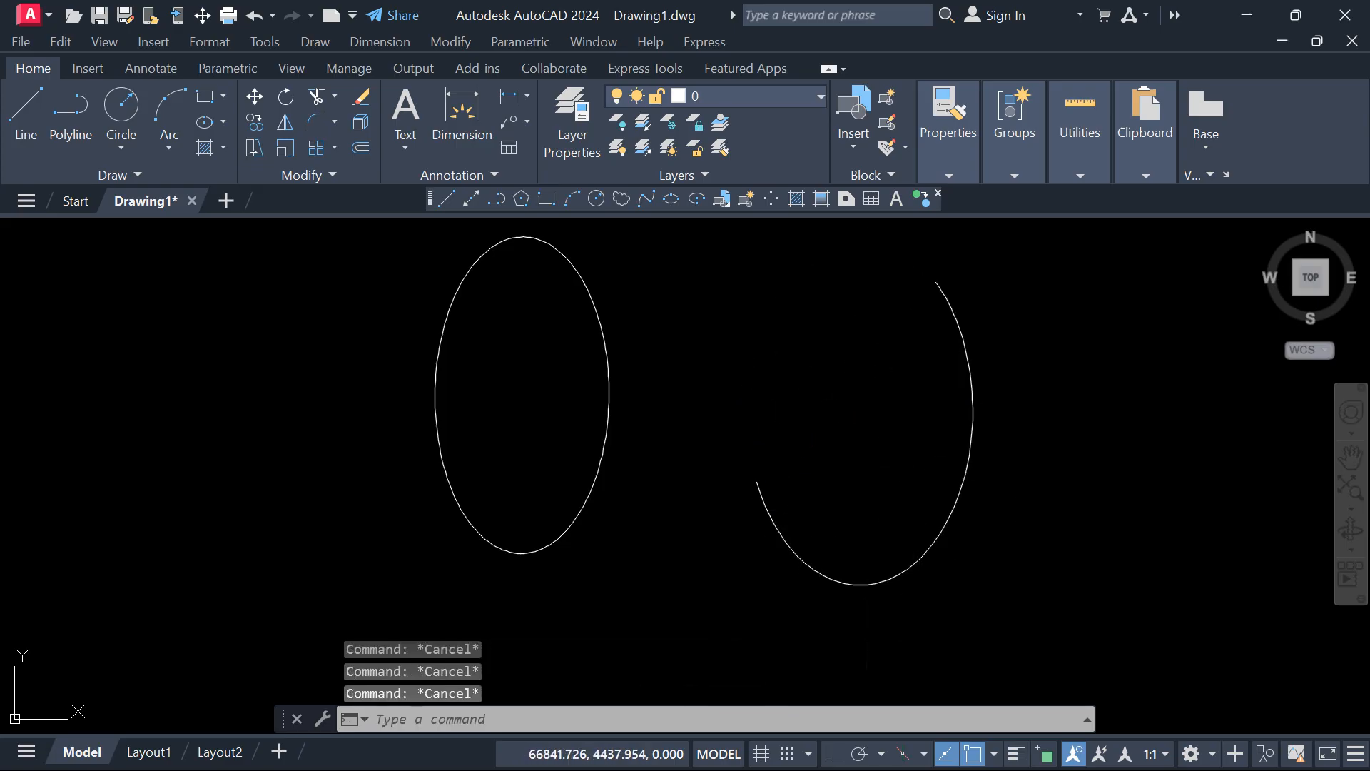
Draw an ellipse by its center point between the first ellipse and the elliptical arc, large enough to overlap both
click(671, 199)
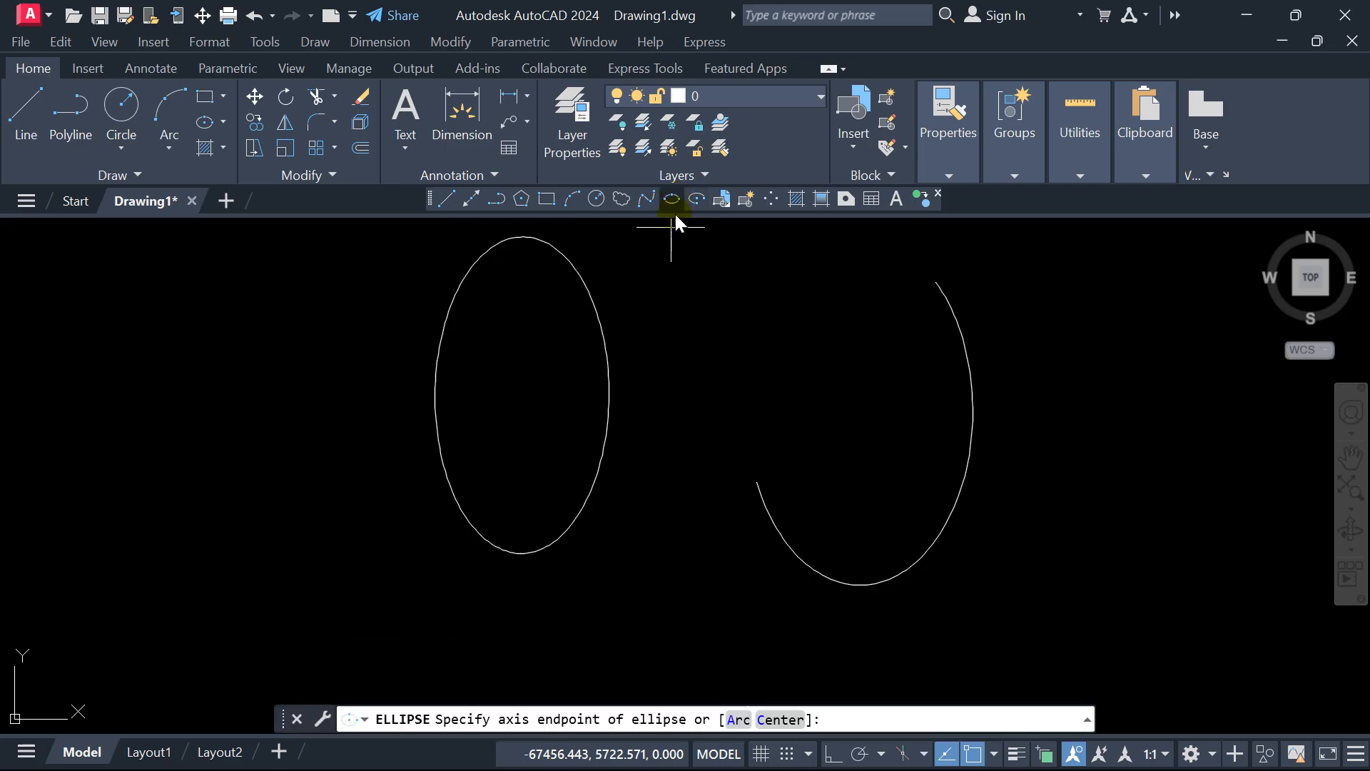
click(780, 719)
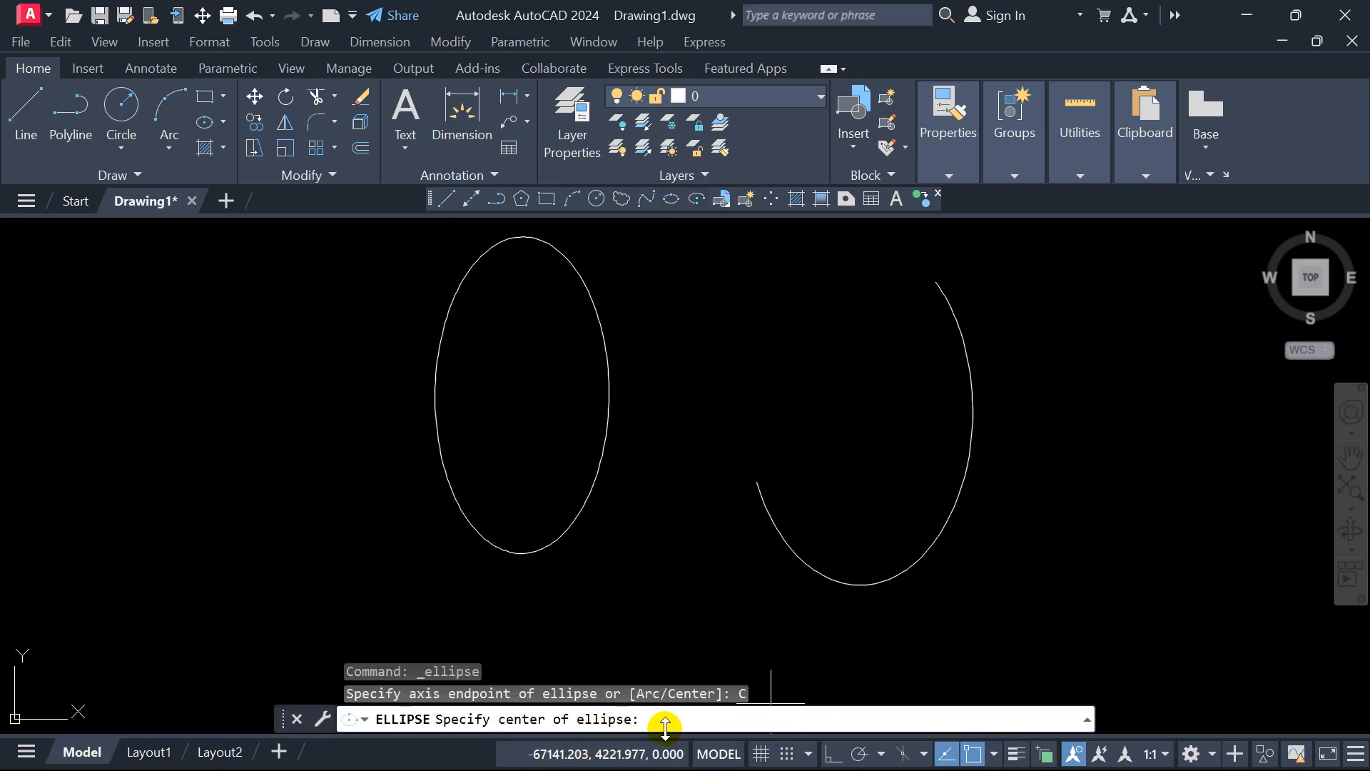
click(696, 408)
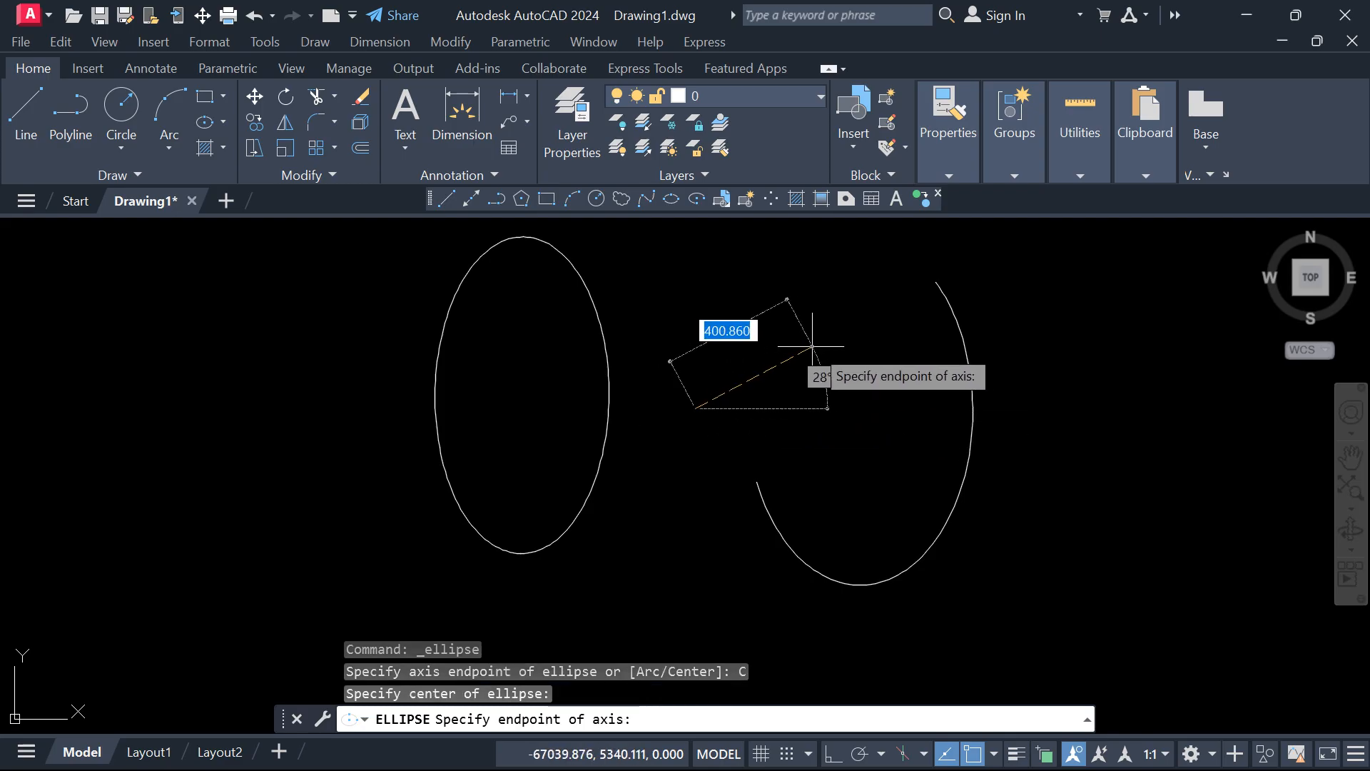
click(848, 409)
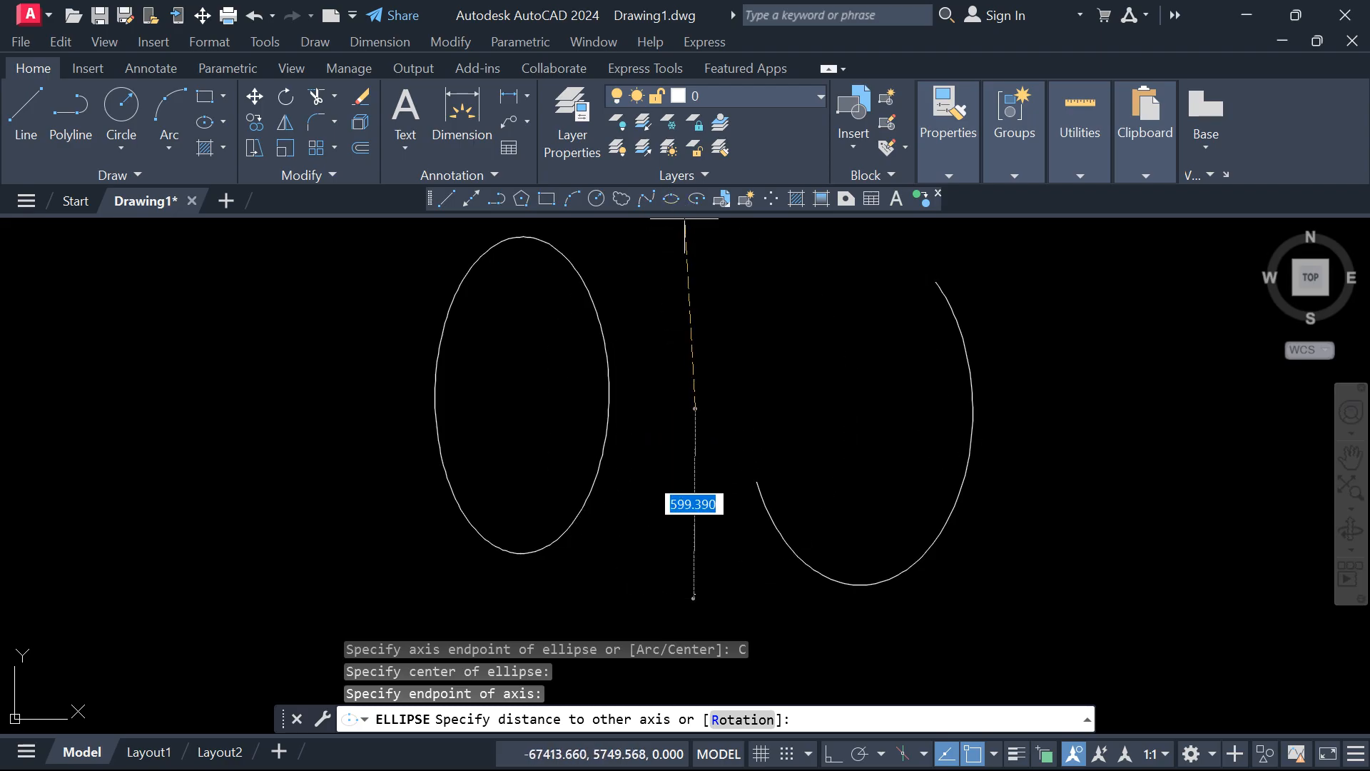
click(888, 410)
Erase both ellipses and the elliptical arc together
click(1041, 513)
click(324, 326)
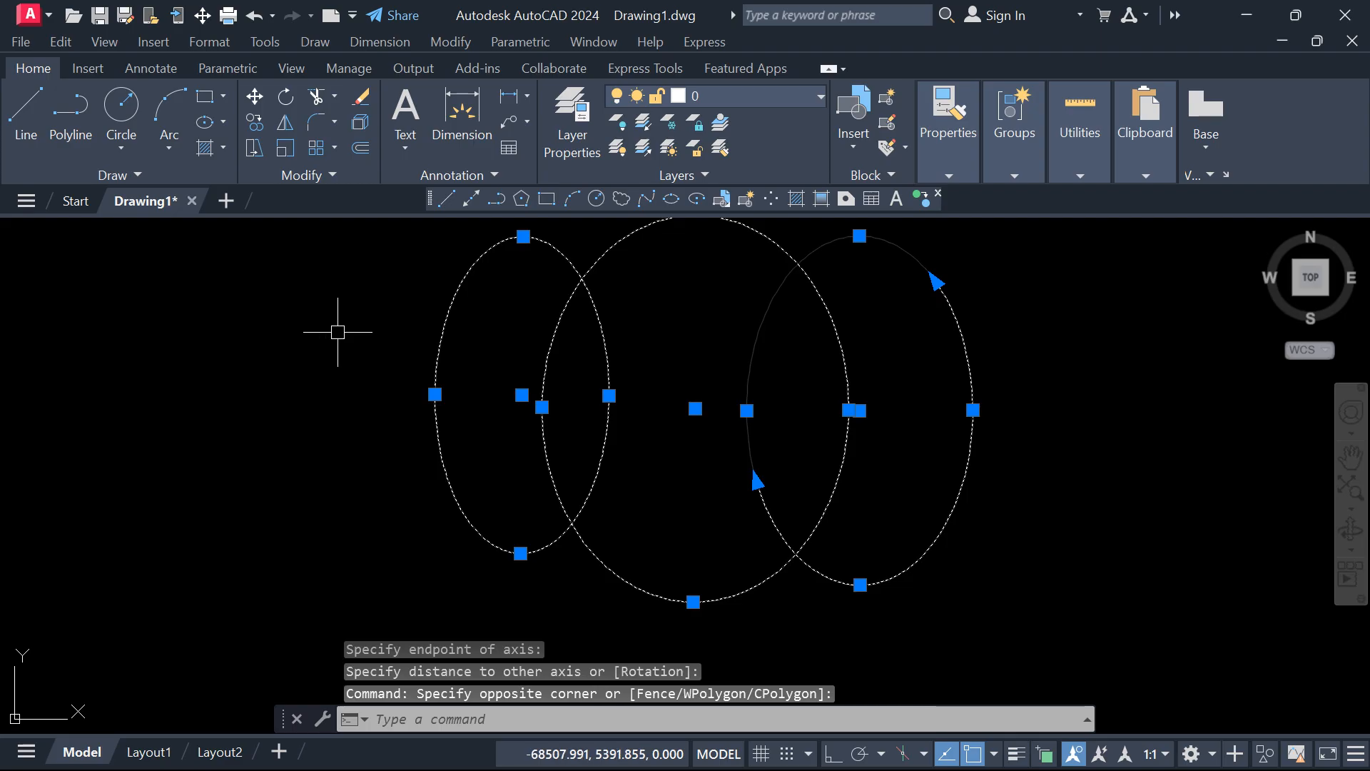
key(Delete)
key(Escape)
key(Escape)
key(Escape)
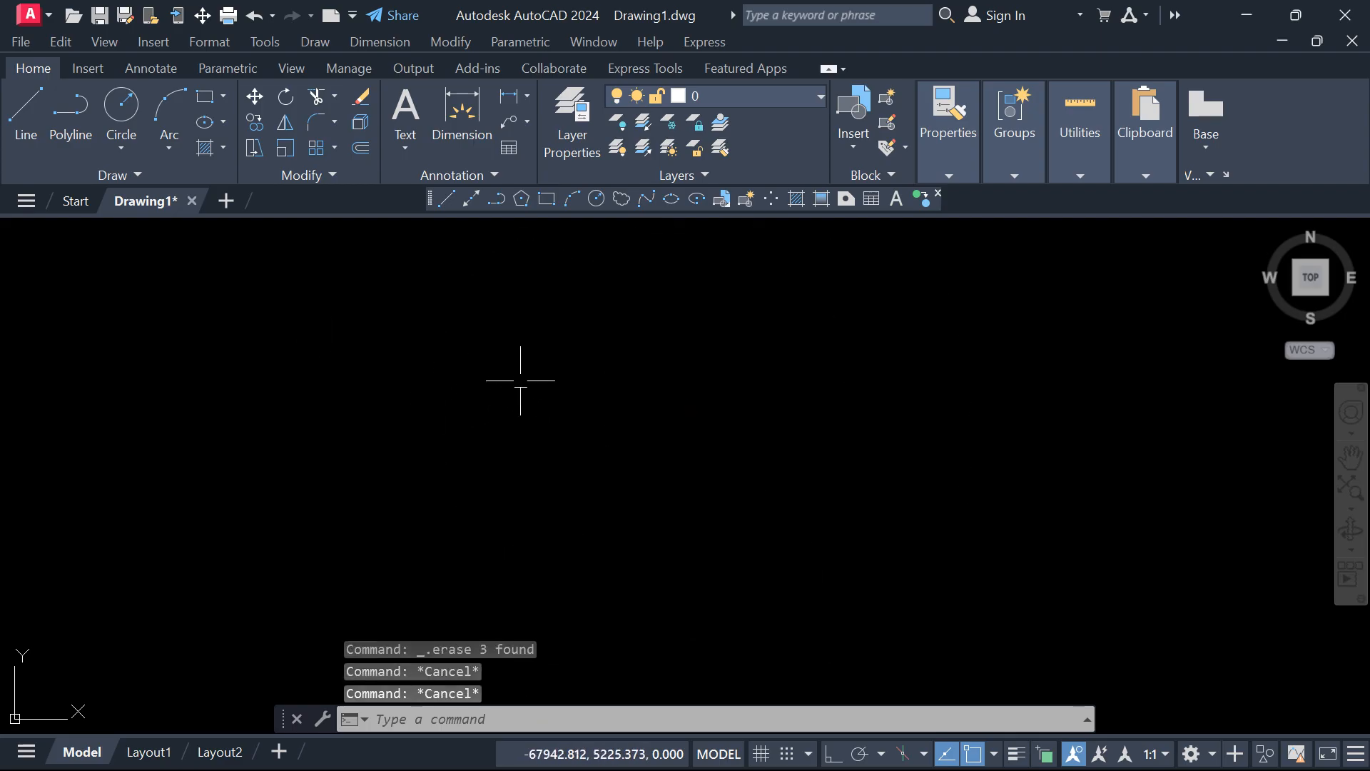
click(671, 199)
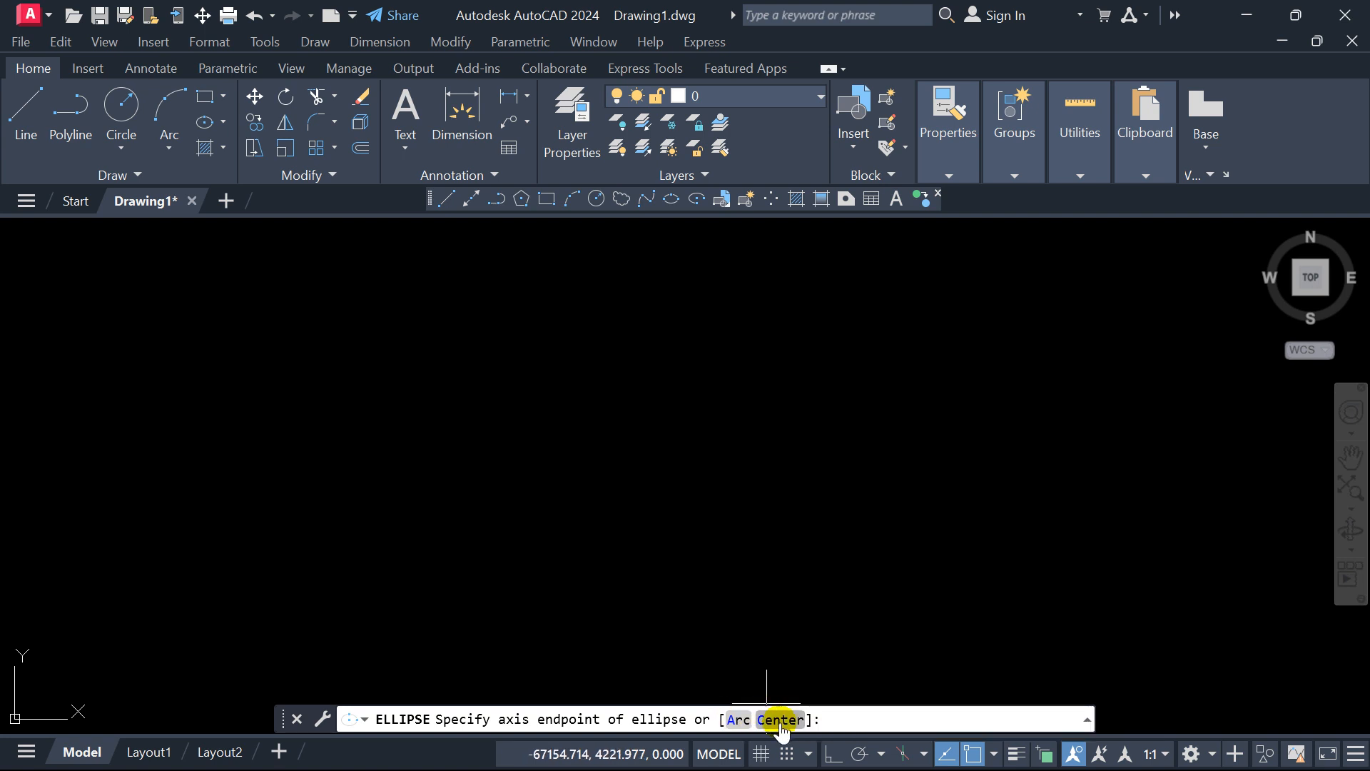
key(Escape)
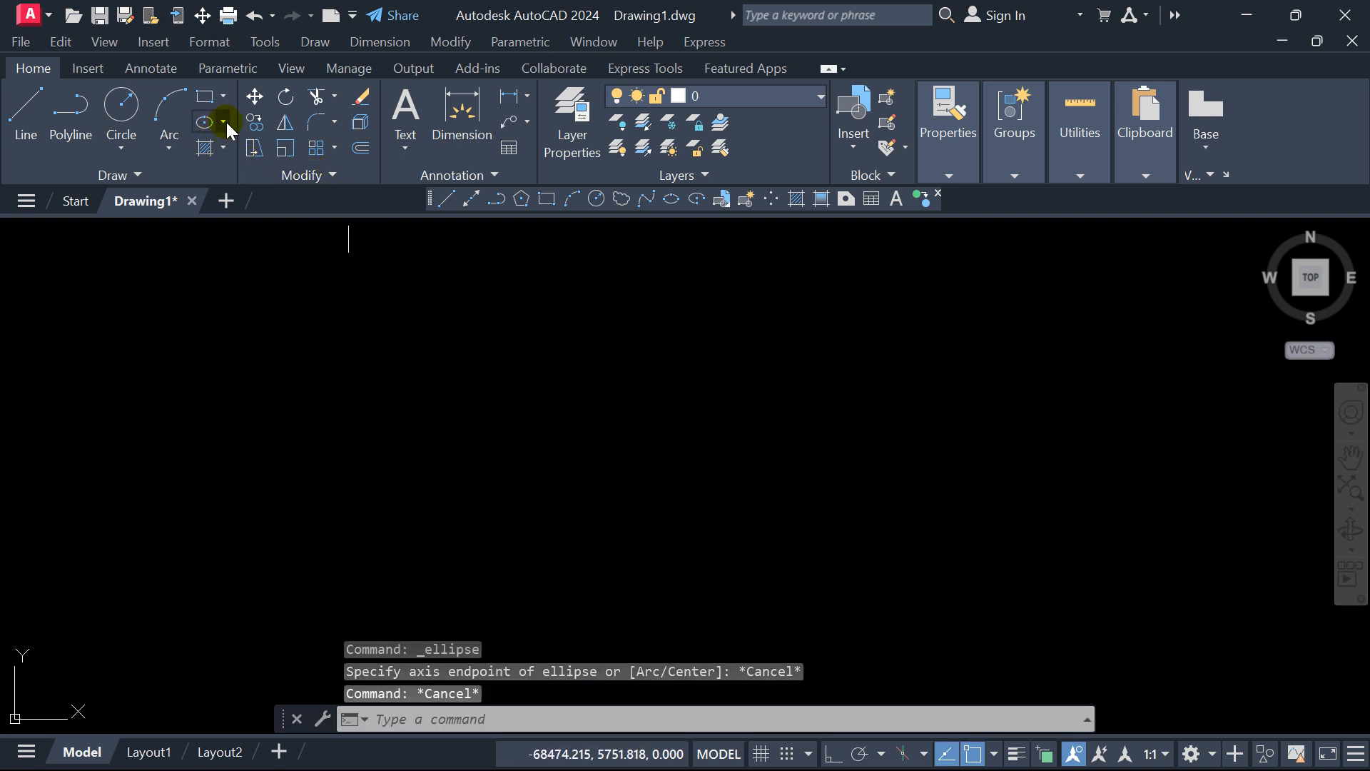
click(224, 122)
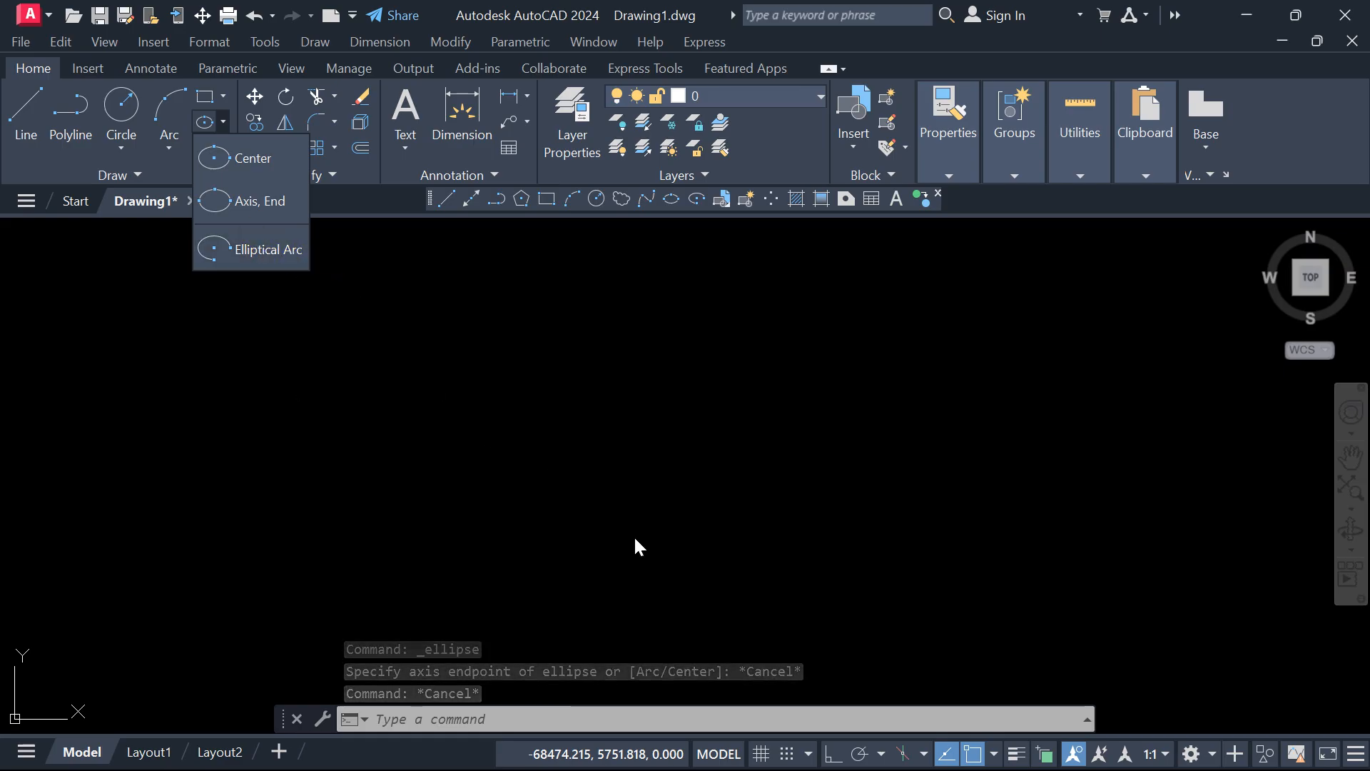
key(Escape)
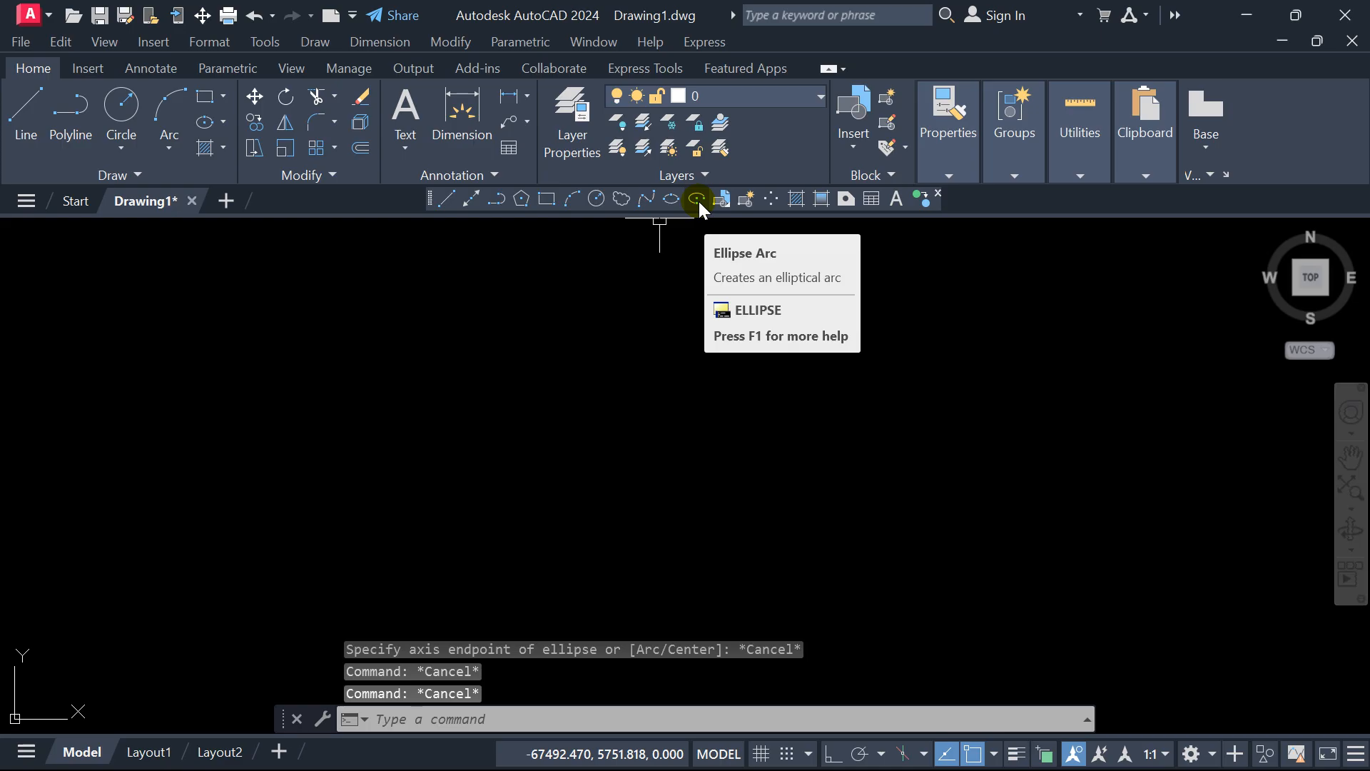
Draw a tall elliptical arc using the Ellipse command's Arc option, with its opening at the lower-left side
click(671, 199)
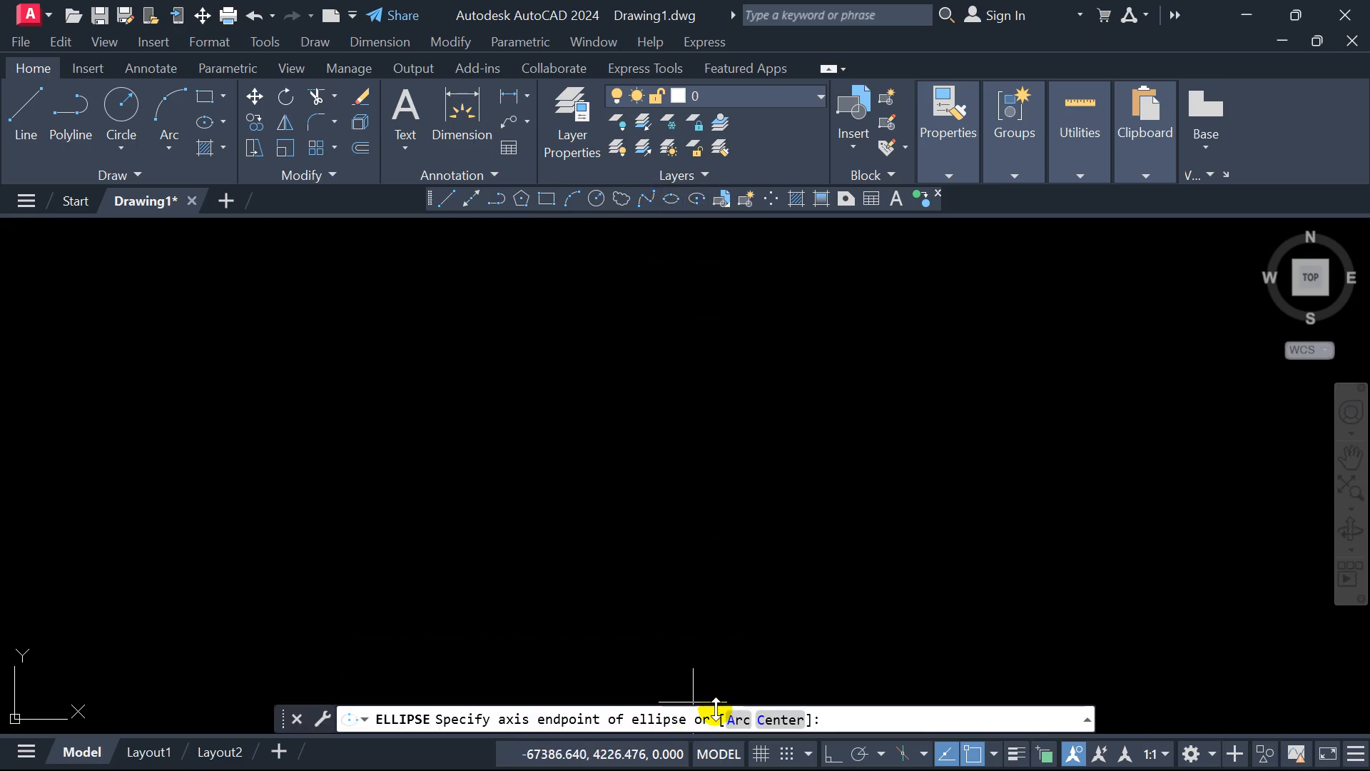
click(737, 718)
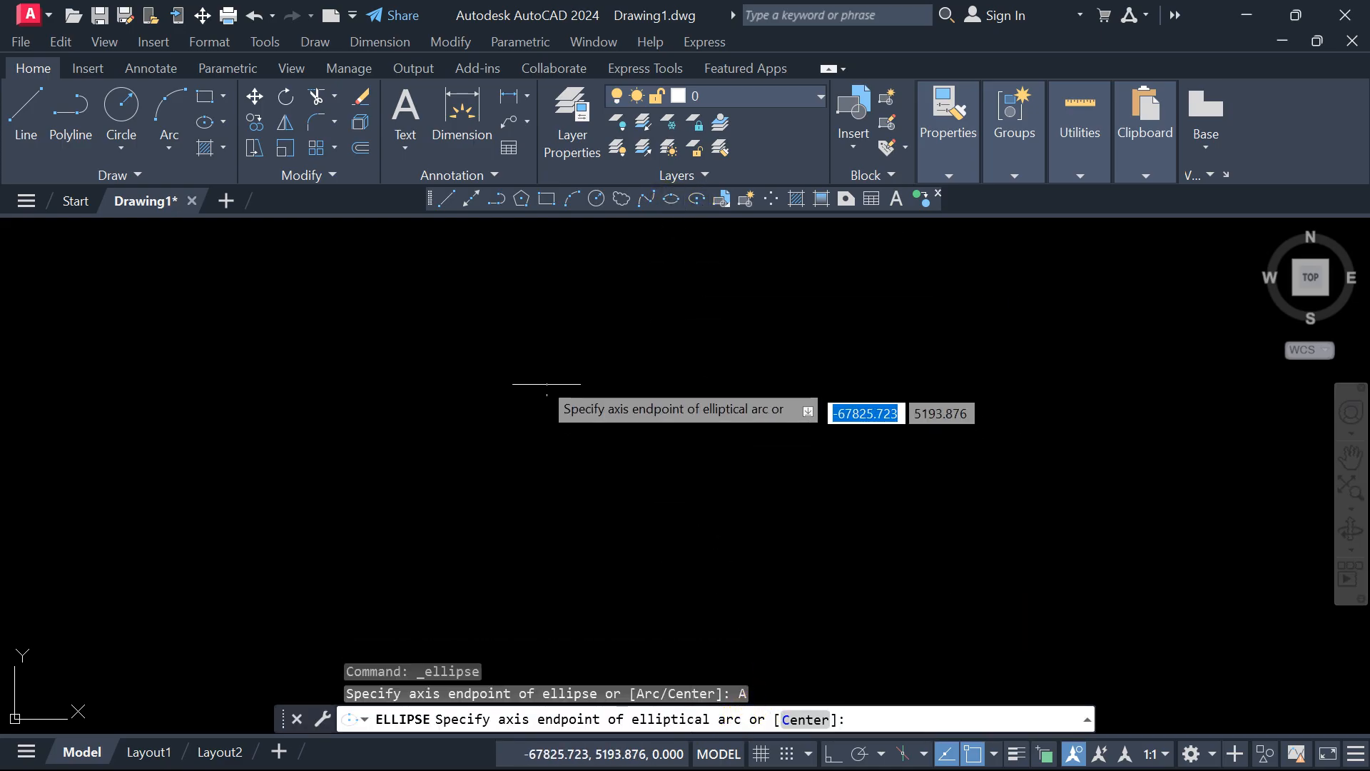
click(522, 375)
click(658, 346)
click(640, 494)
click(596, 470)
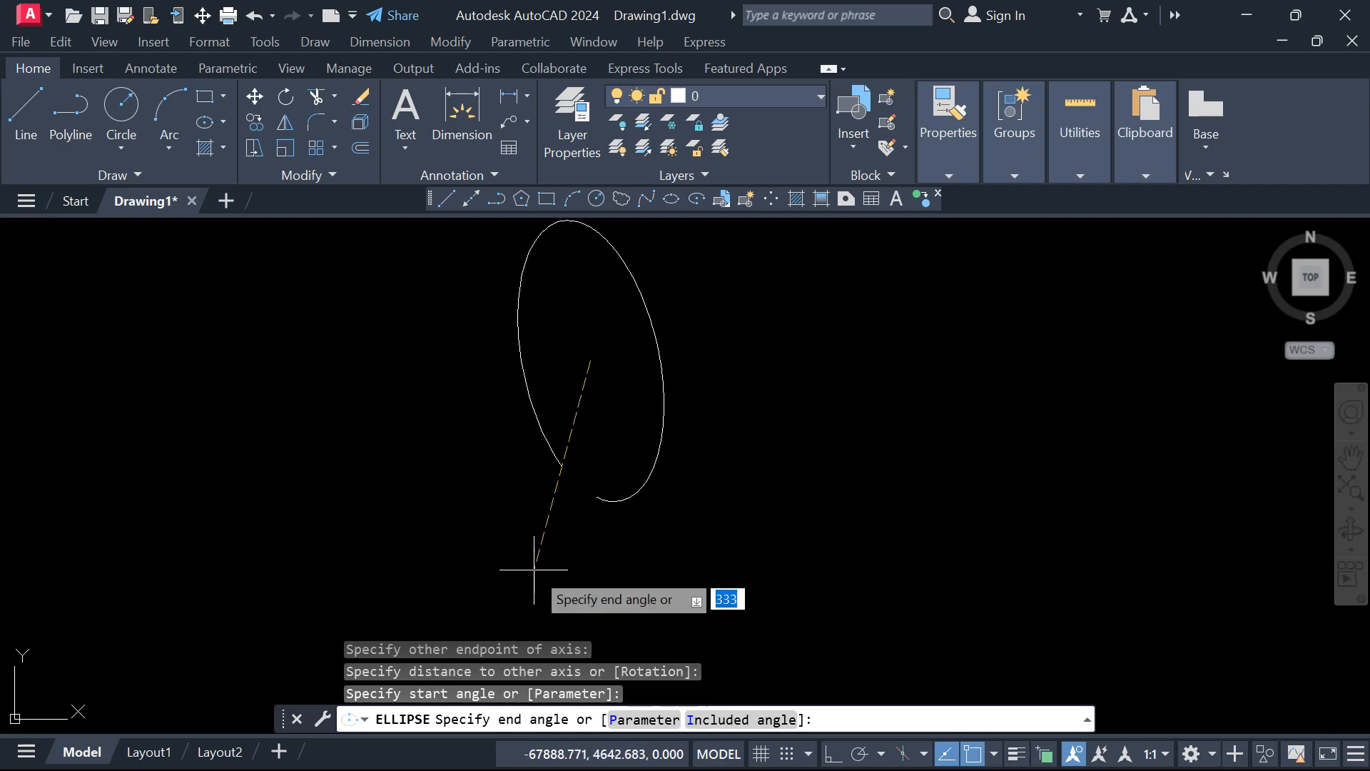
click(541, 346)
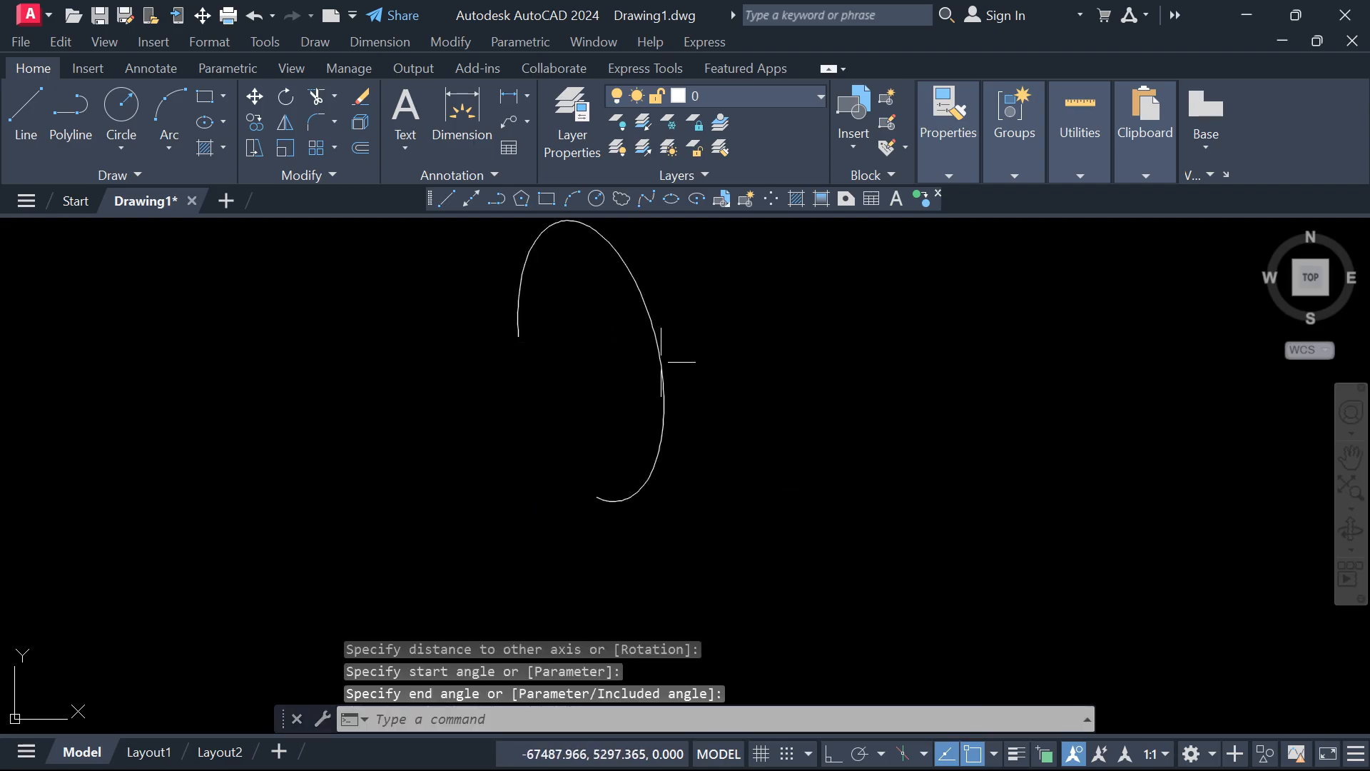
Draw a second elliptical arc to the right of the first with the Ellipse Arc tool, opening toward the first arc
click(695, 197)
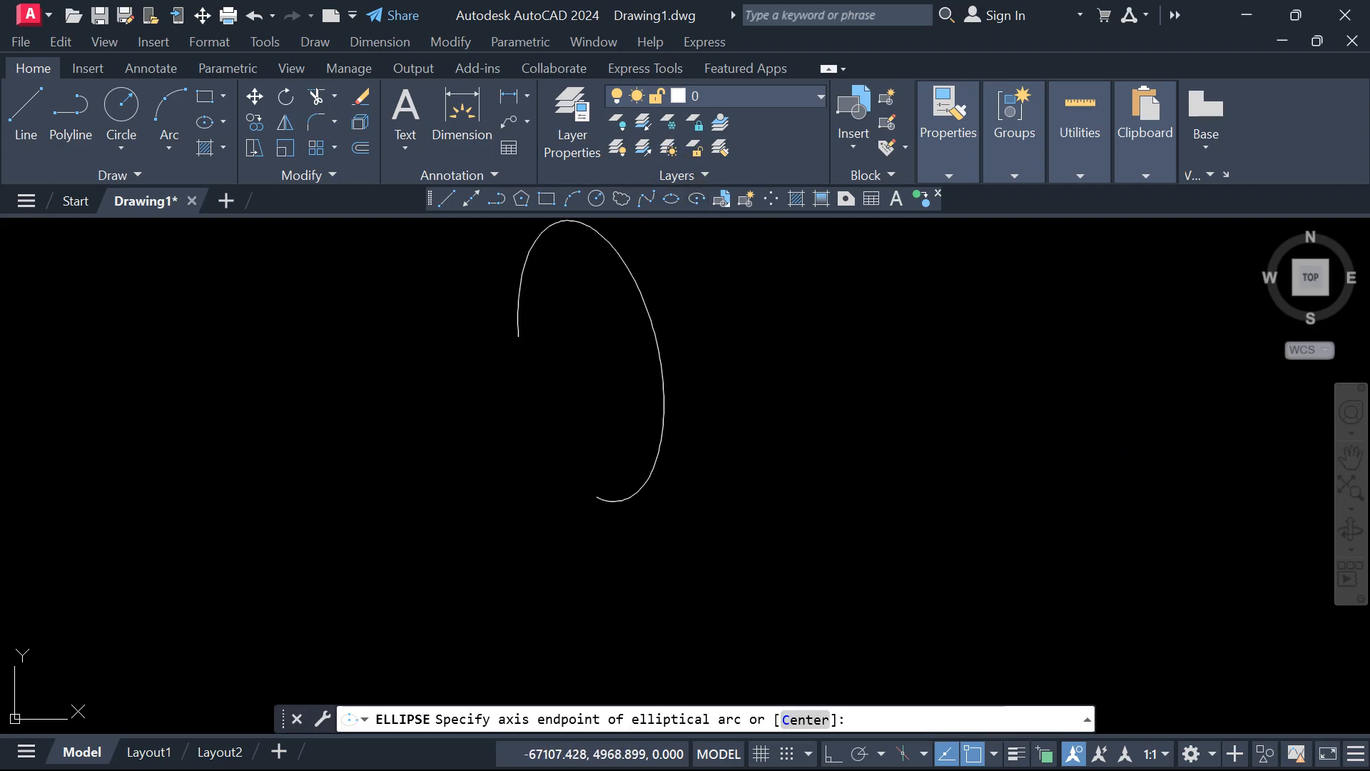
click(782, 467)
click(809, 336)
click(916, 416)
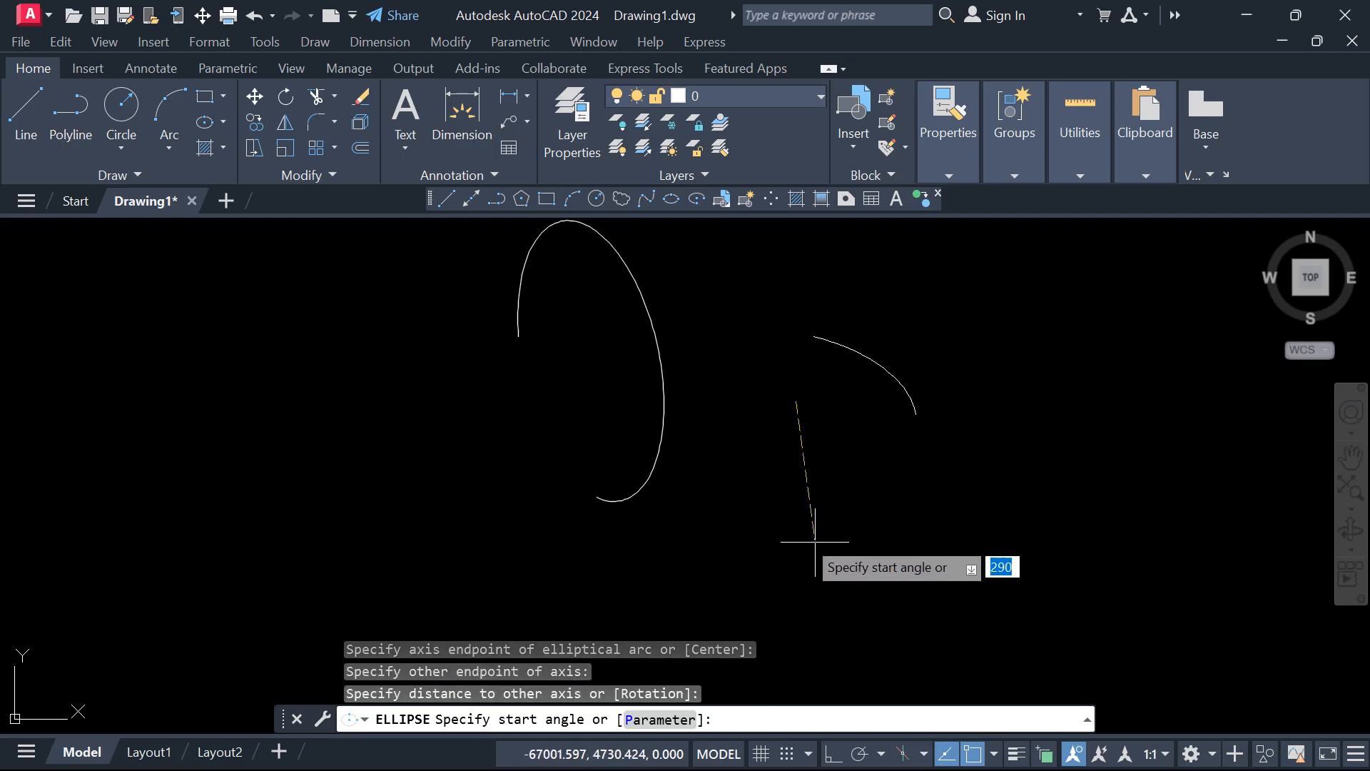
click(736, 460)
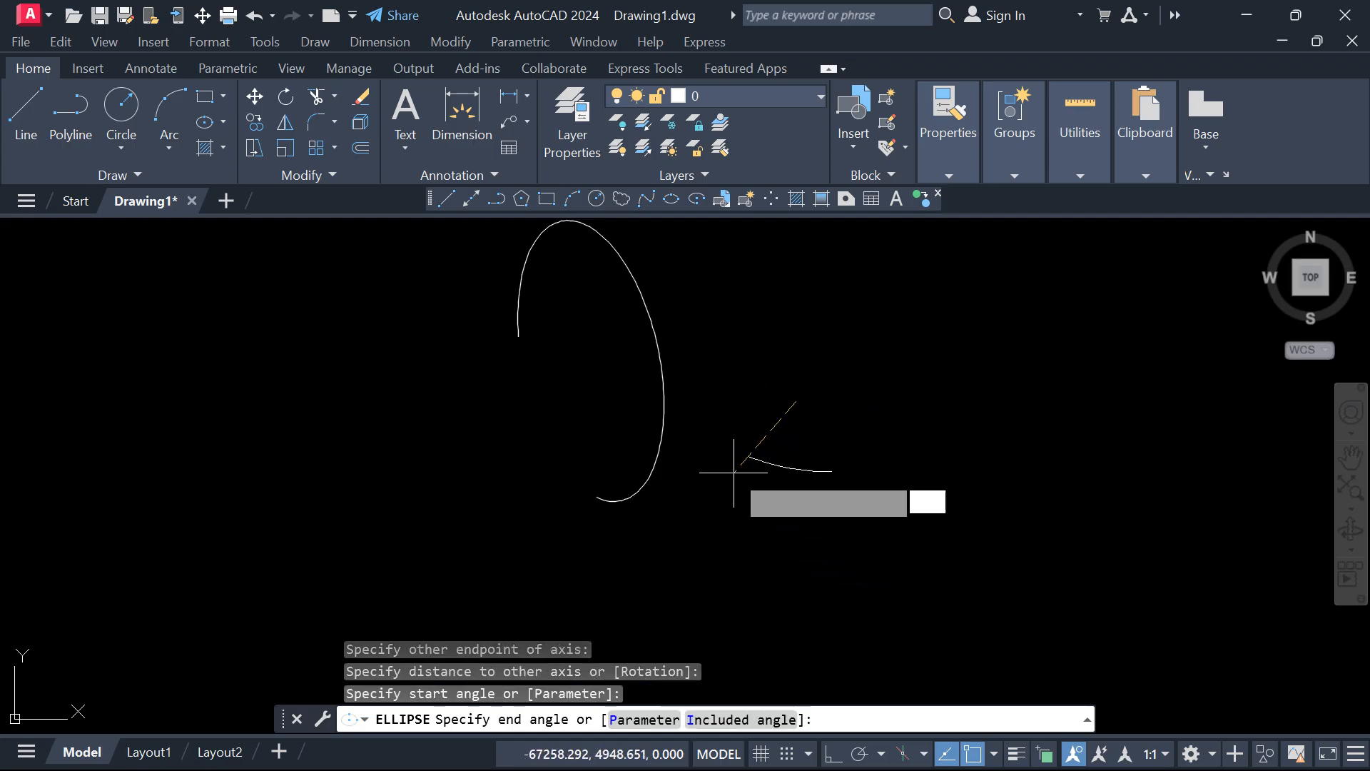
click(781, 310)
key(Escape)
key(Escape)
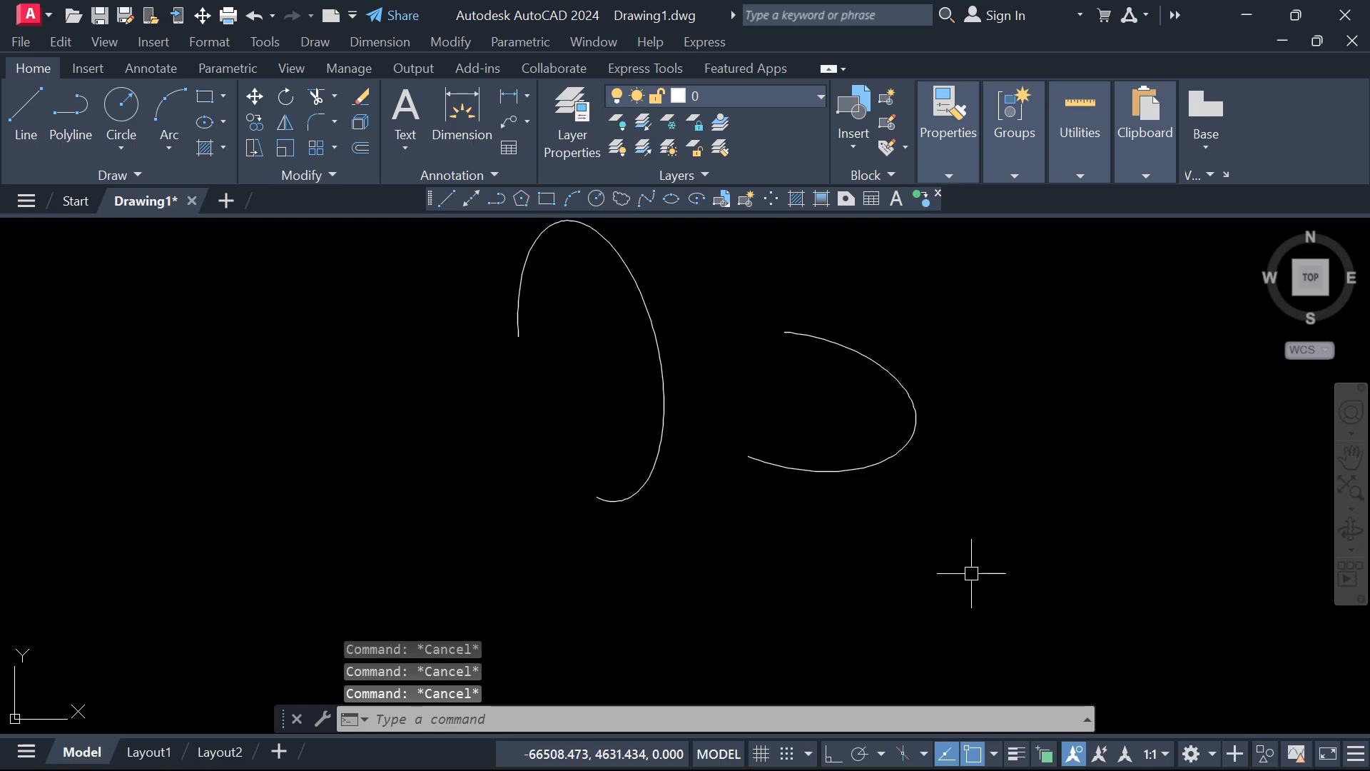
Erase both elliptical arcs together
click(977, 567)
click(586, 345)
key(Delete)
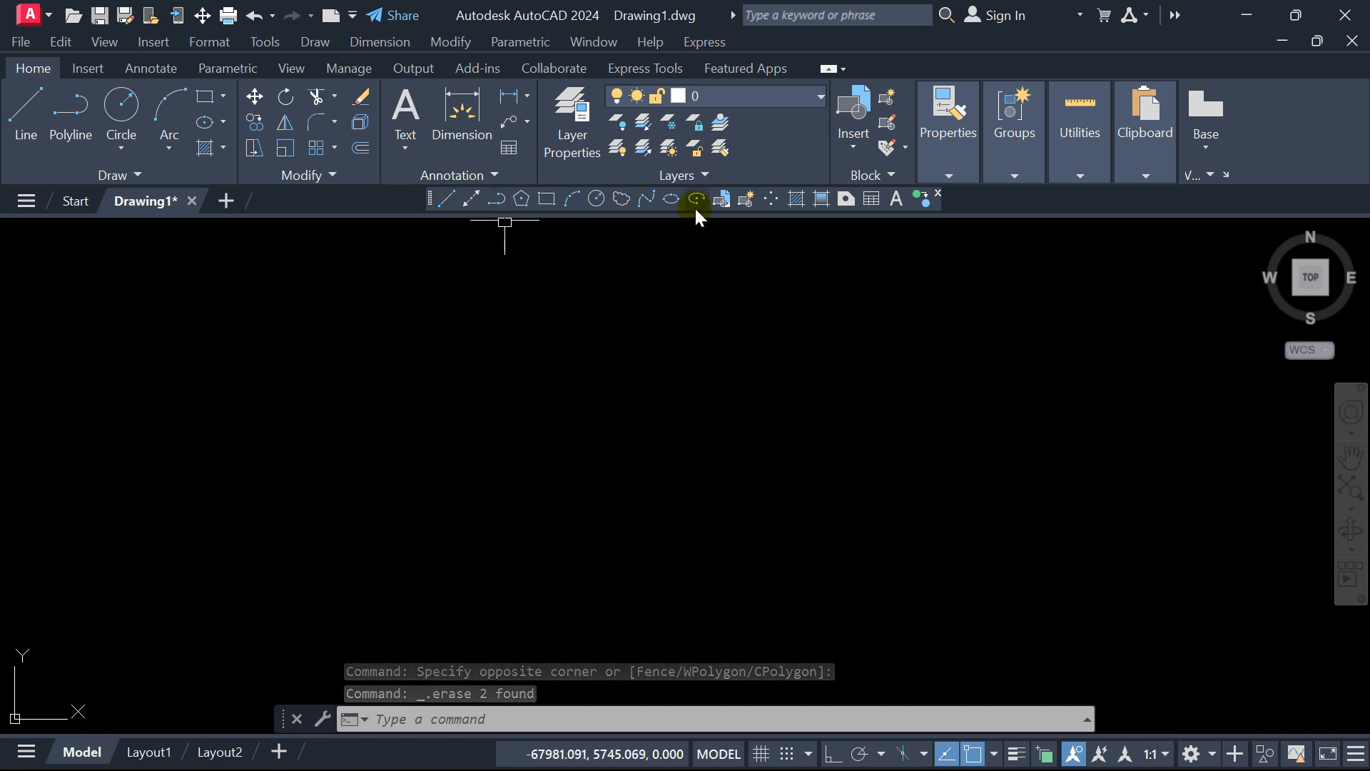
Draw a long ellipse with the Axis, End method, its upper end tilted to the left
click(223, 123)
click(230, 207)
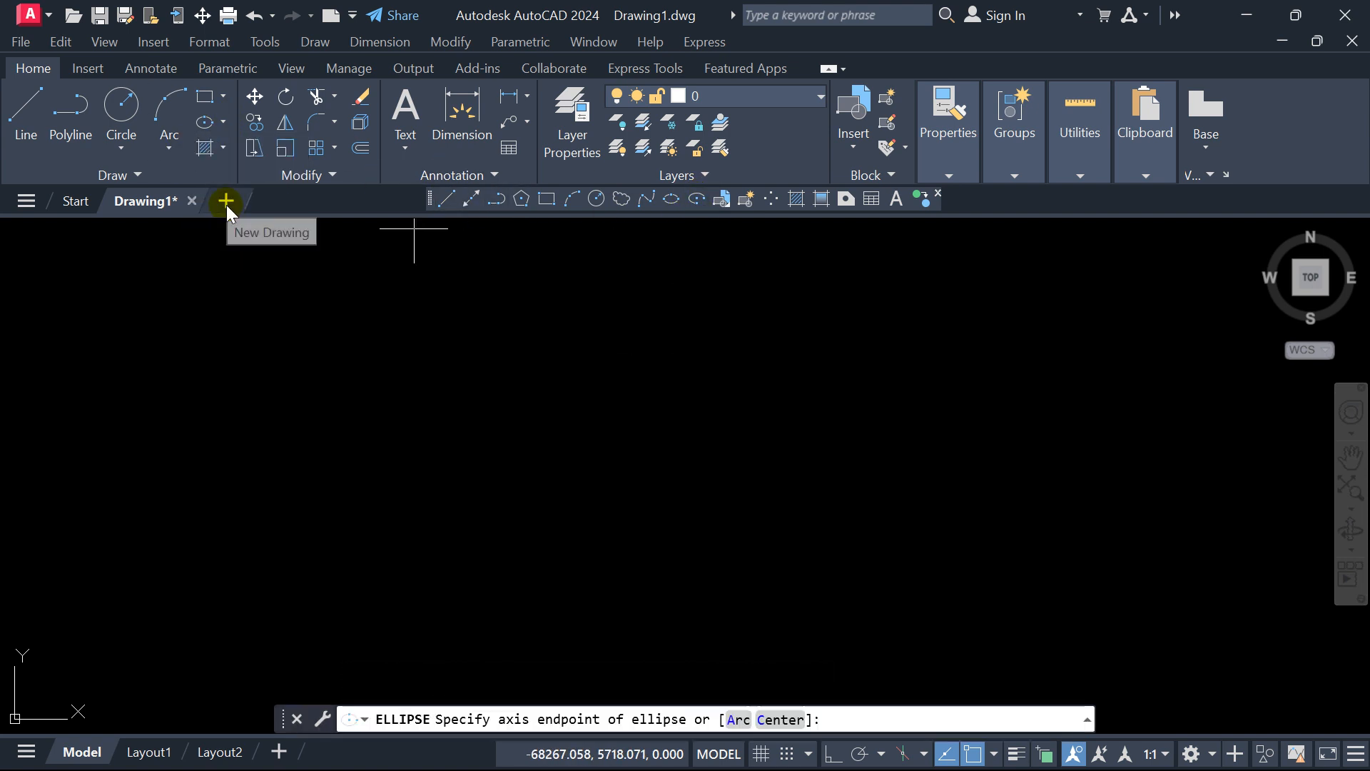
click(399, 446)
click(578, 340)
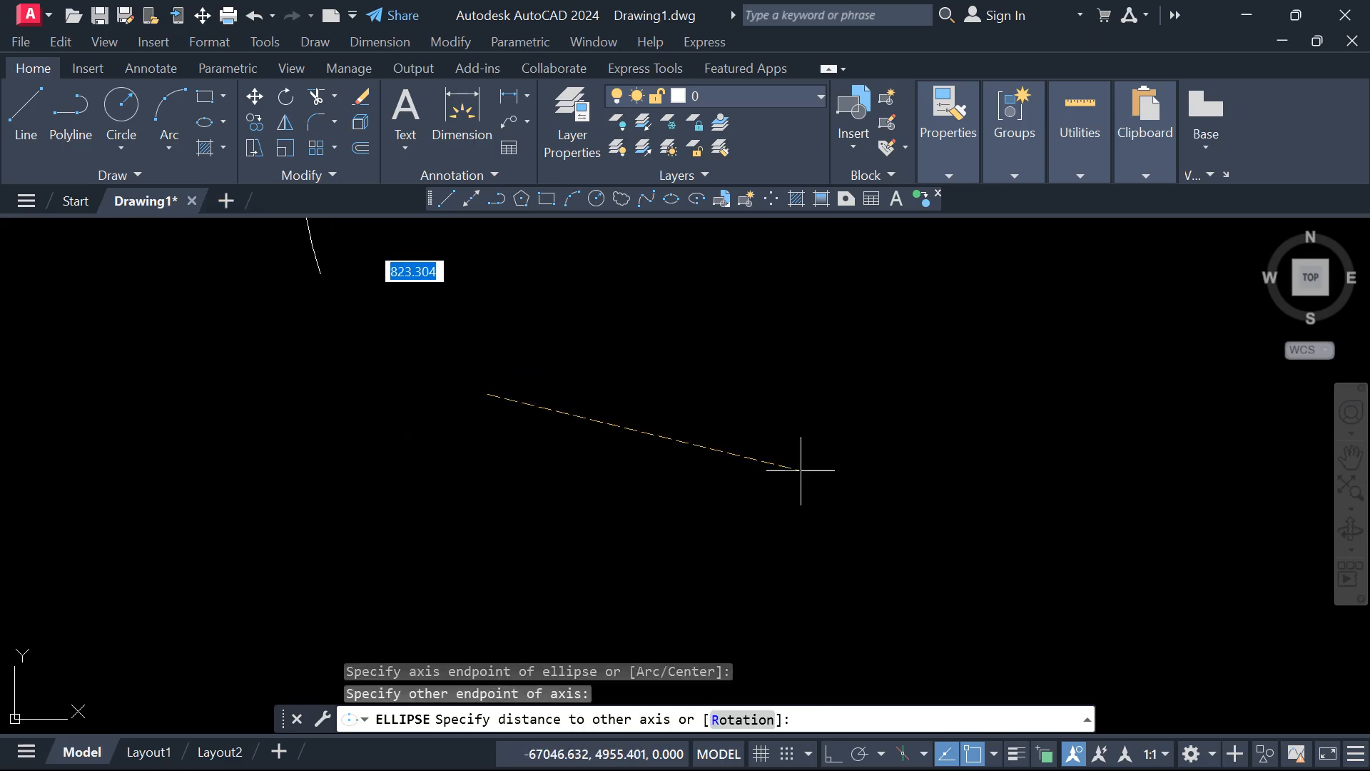
click(709, 400)
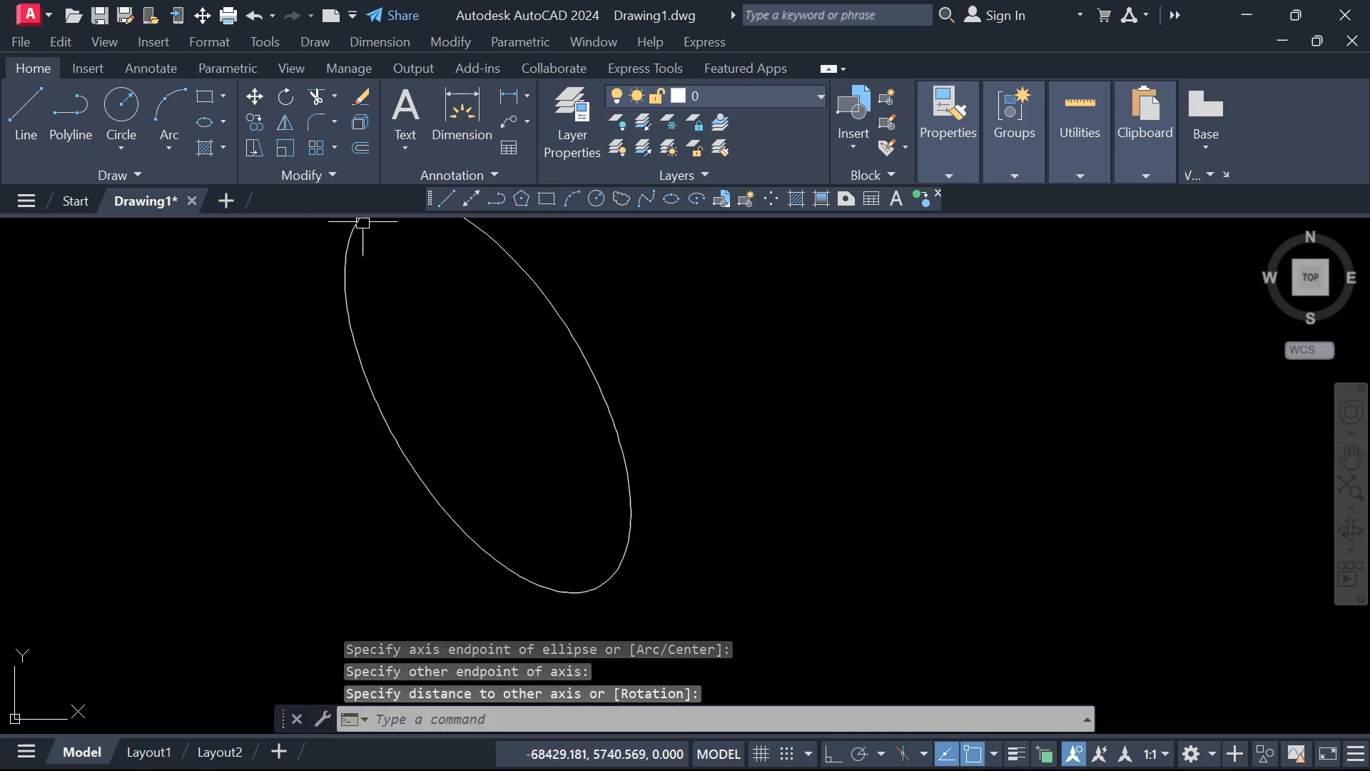
Draw a second Axis, End ellipse to the right of the first, with its upper end tilted to the right
click(223, 120)
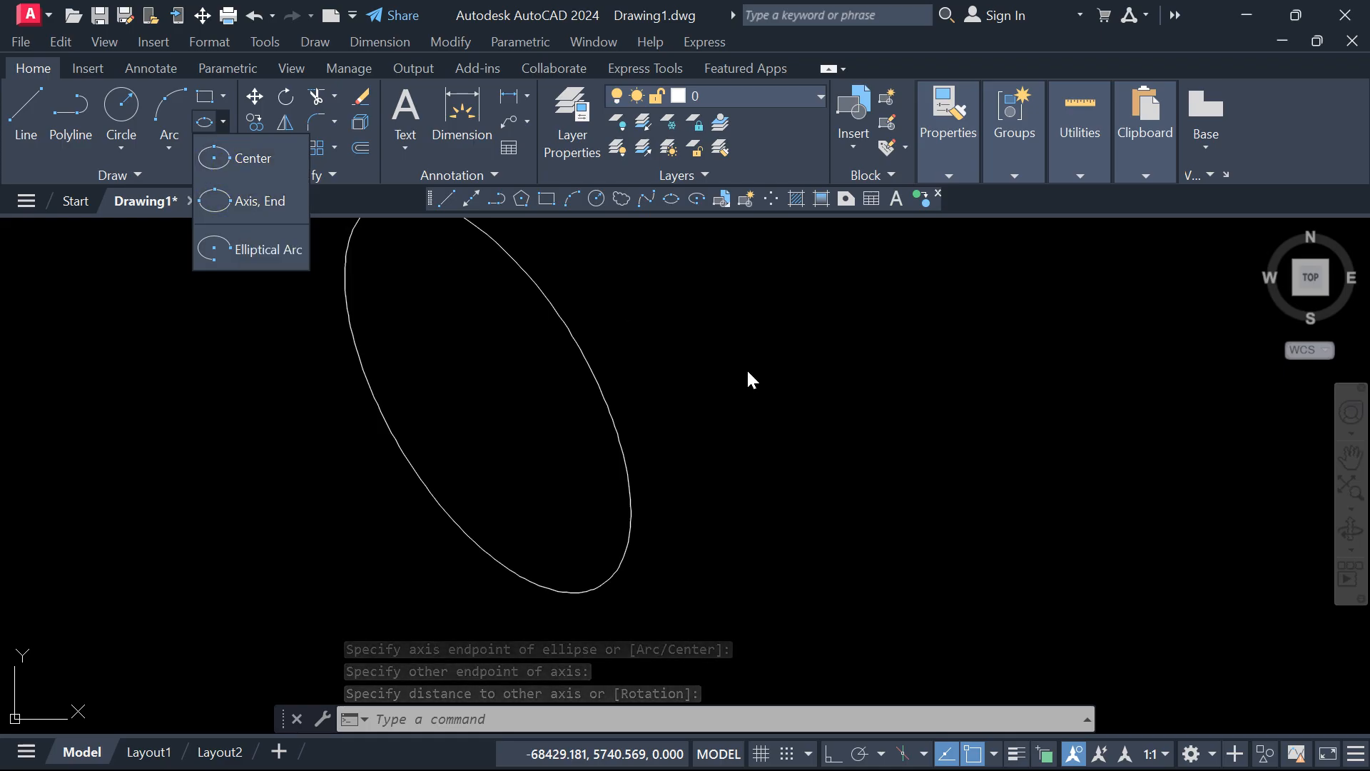
click(225, 121)
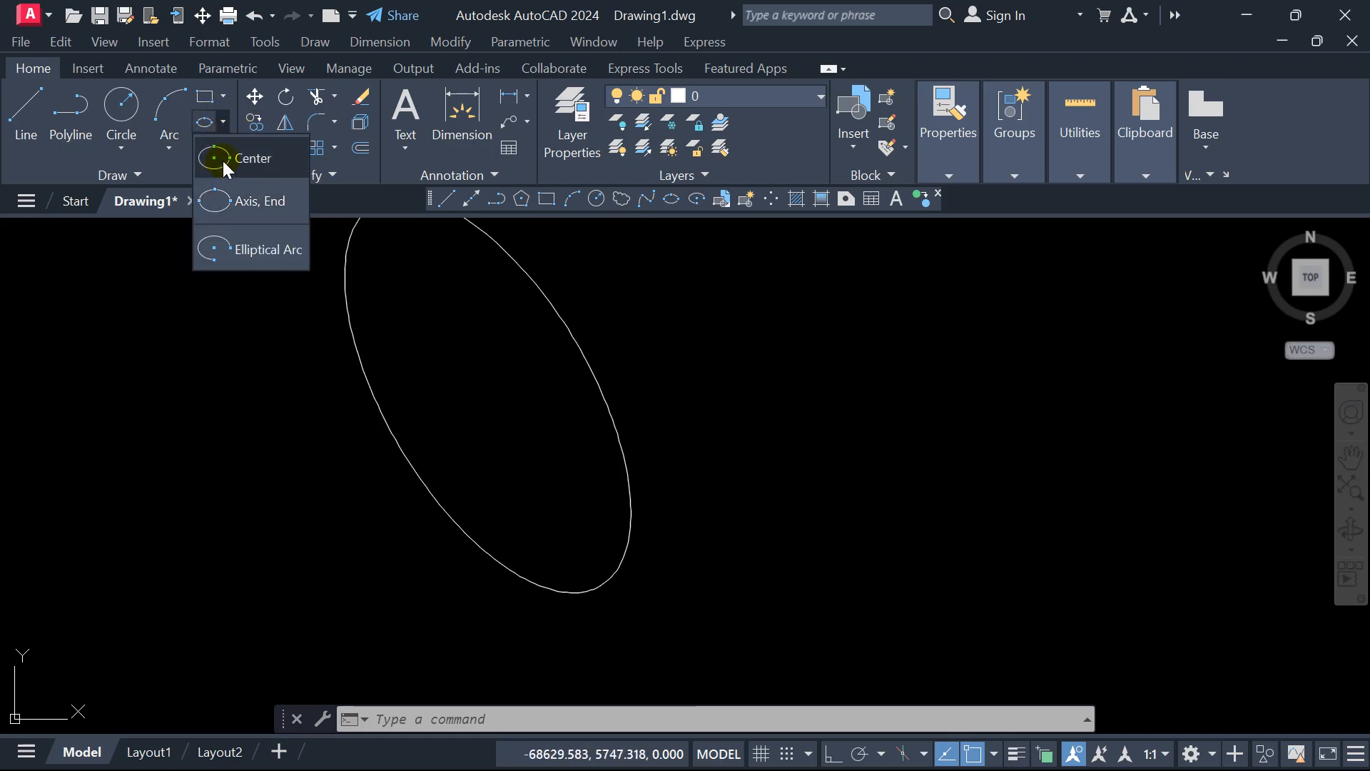
click(218, 200)
click(966, 483)
click(805, 437)
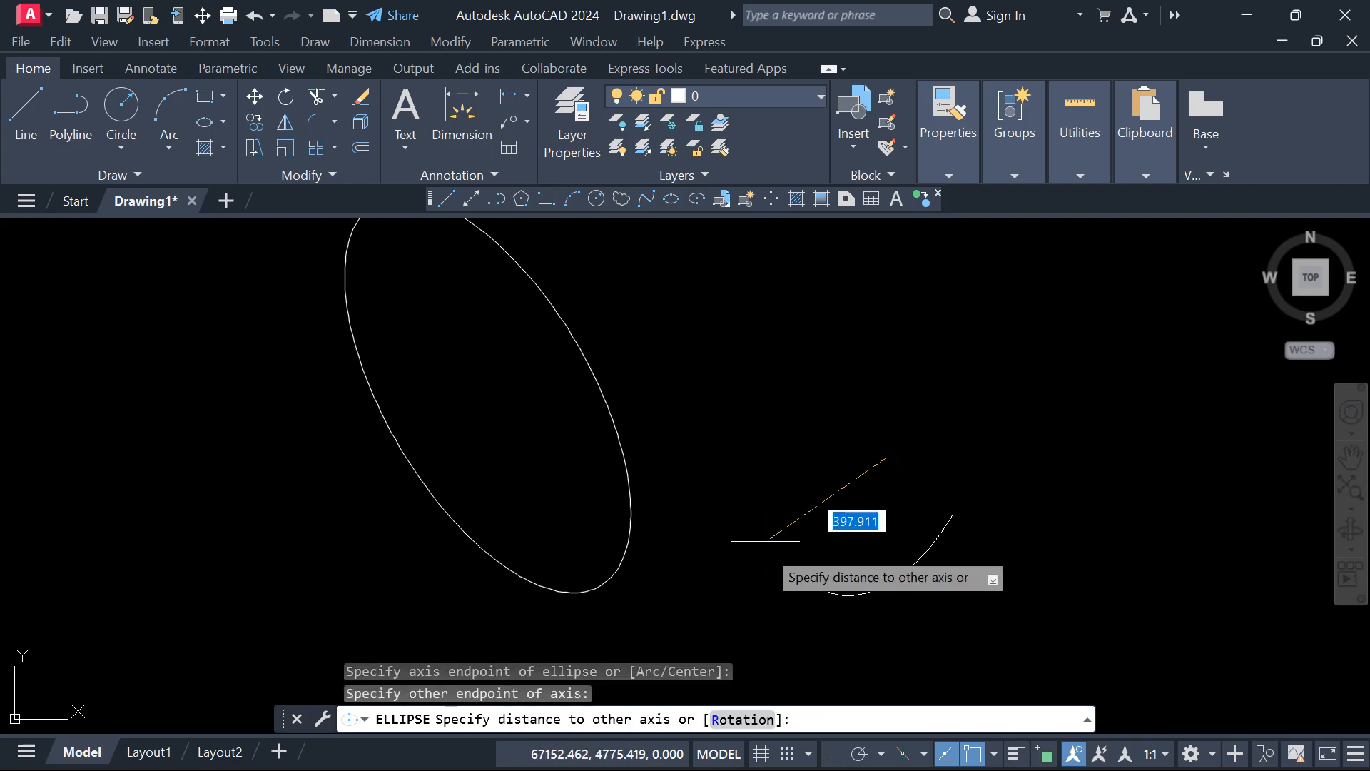
click(668, 396)
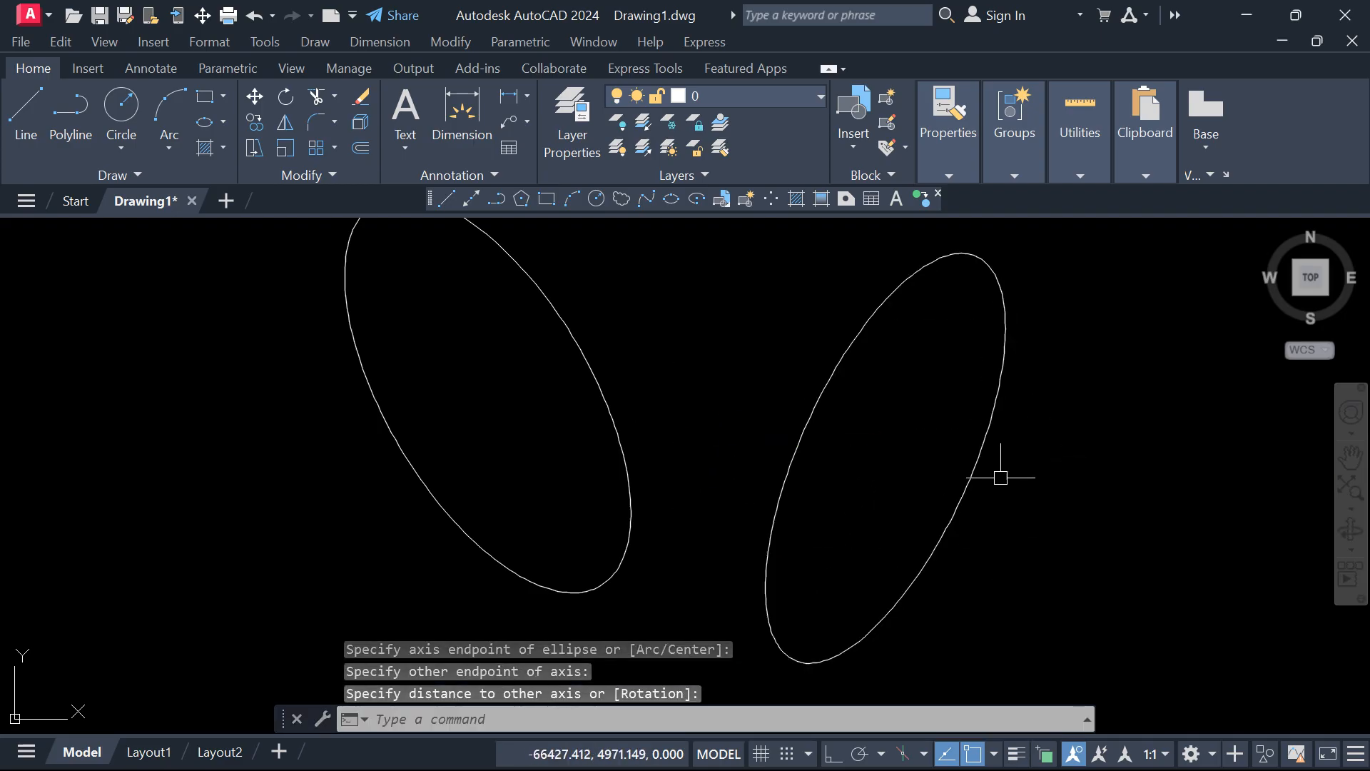
Erase both tilted ellipses together
click(1088, 585)
click(280, 316)
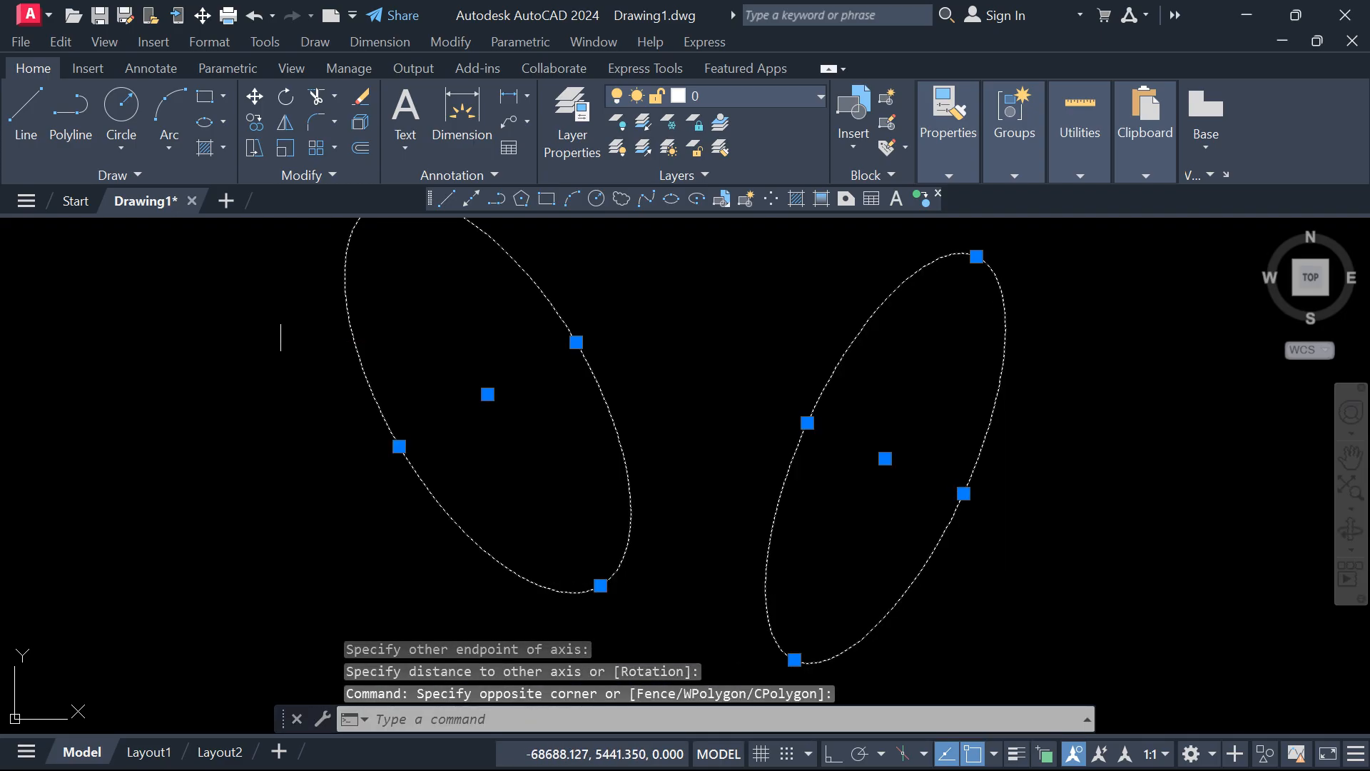
key(Delete)
click(223, 121)
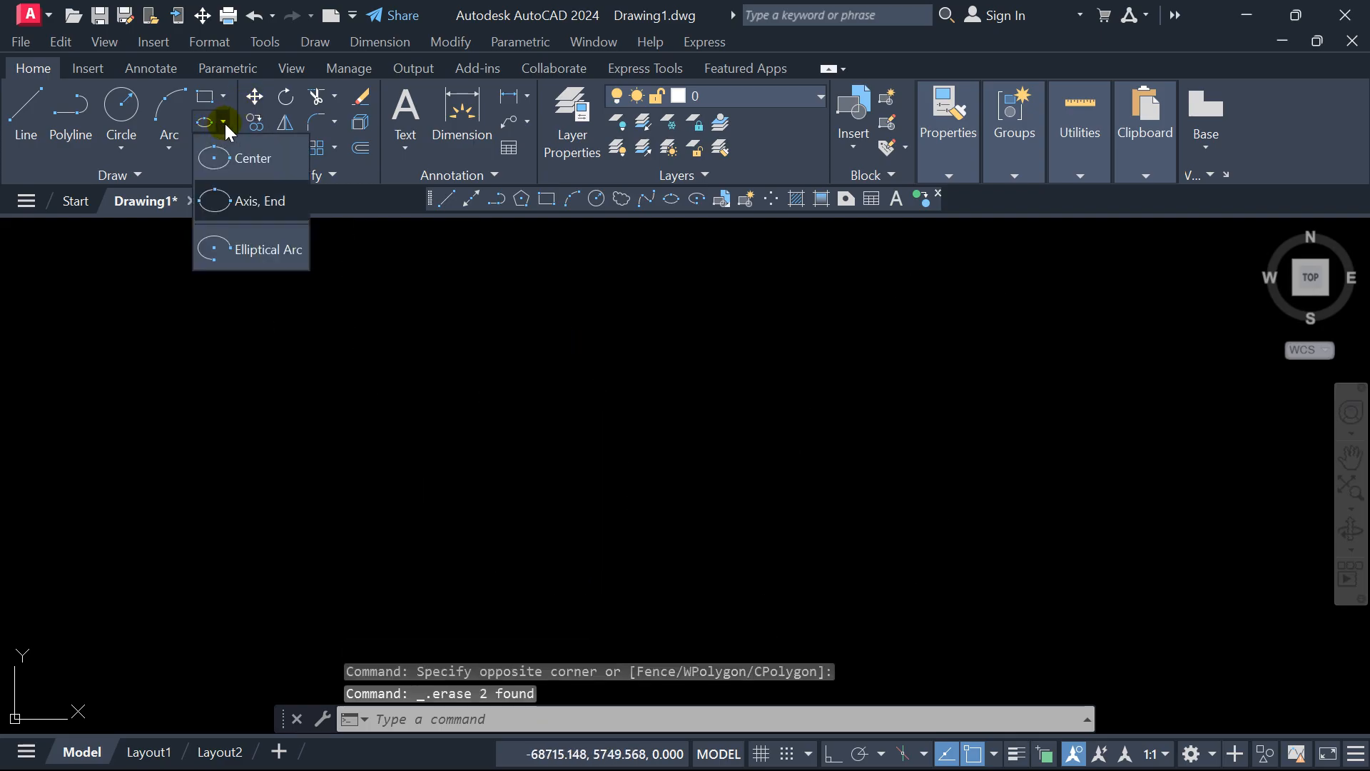
click(253, 250)
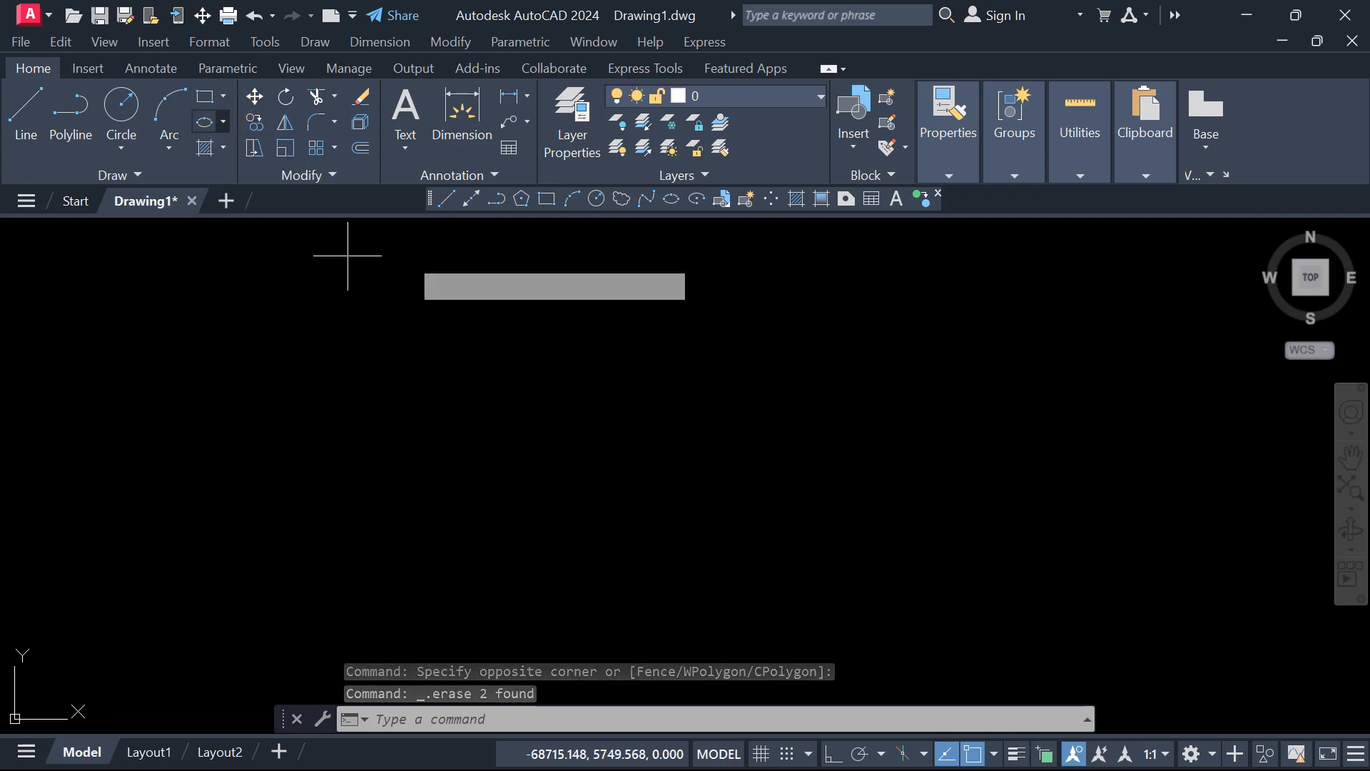
key(Escape)
key(Escape)
key(Escape)
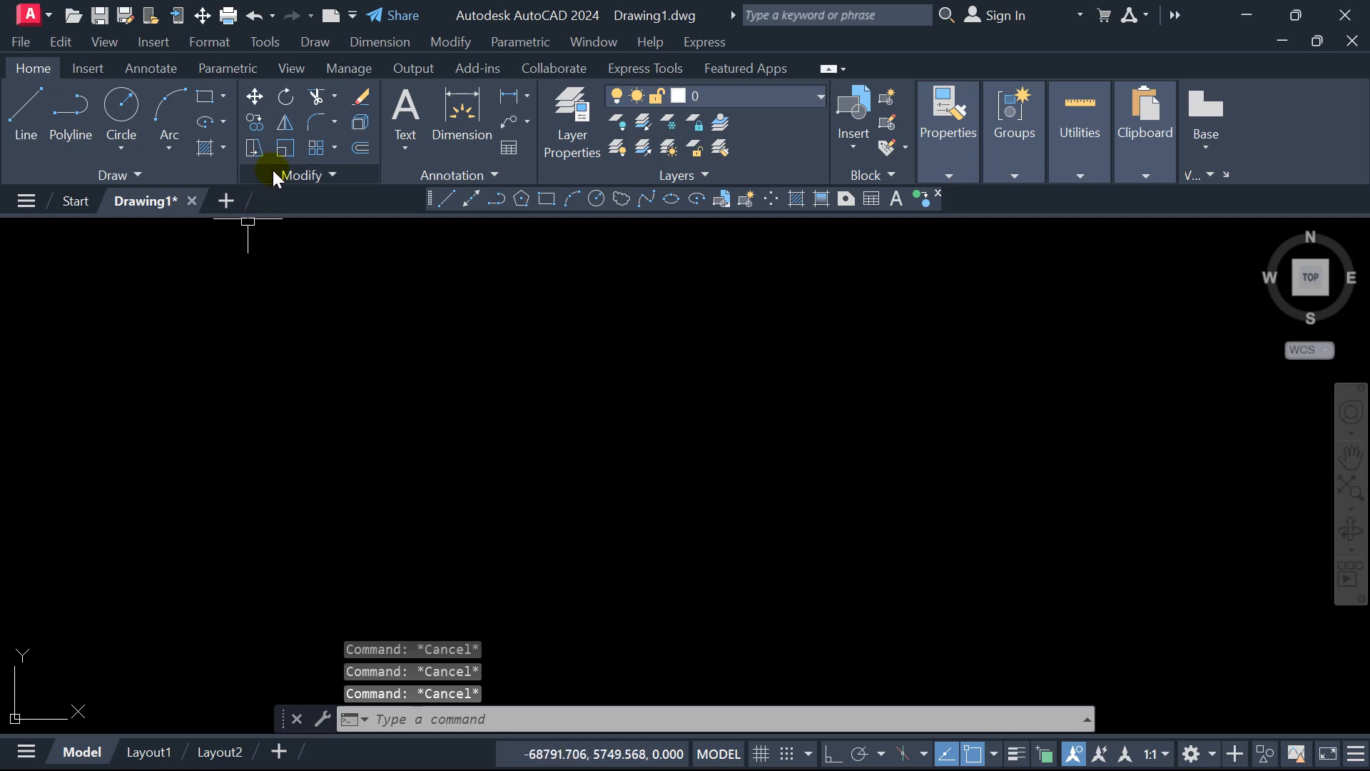
click(308, 44)
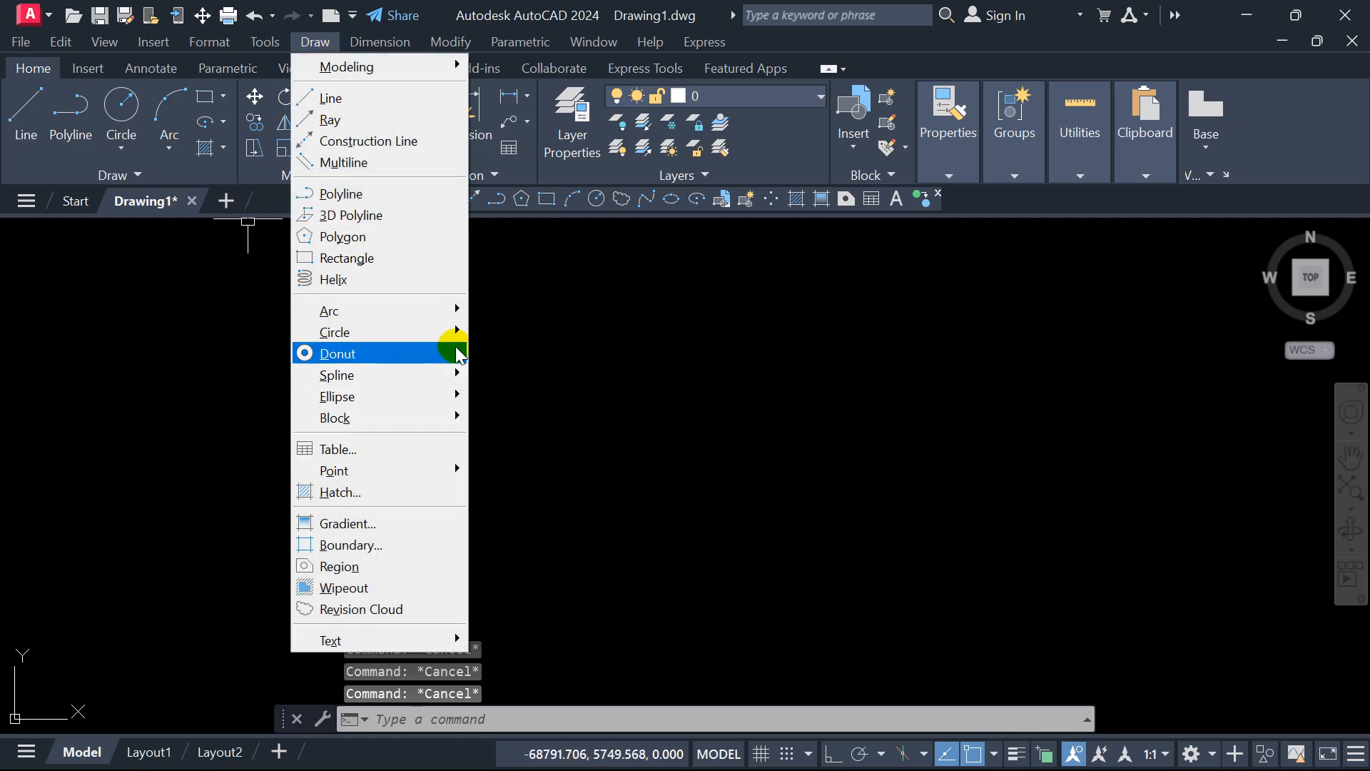
mouse_move(461, 397)
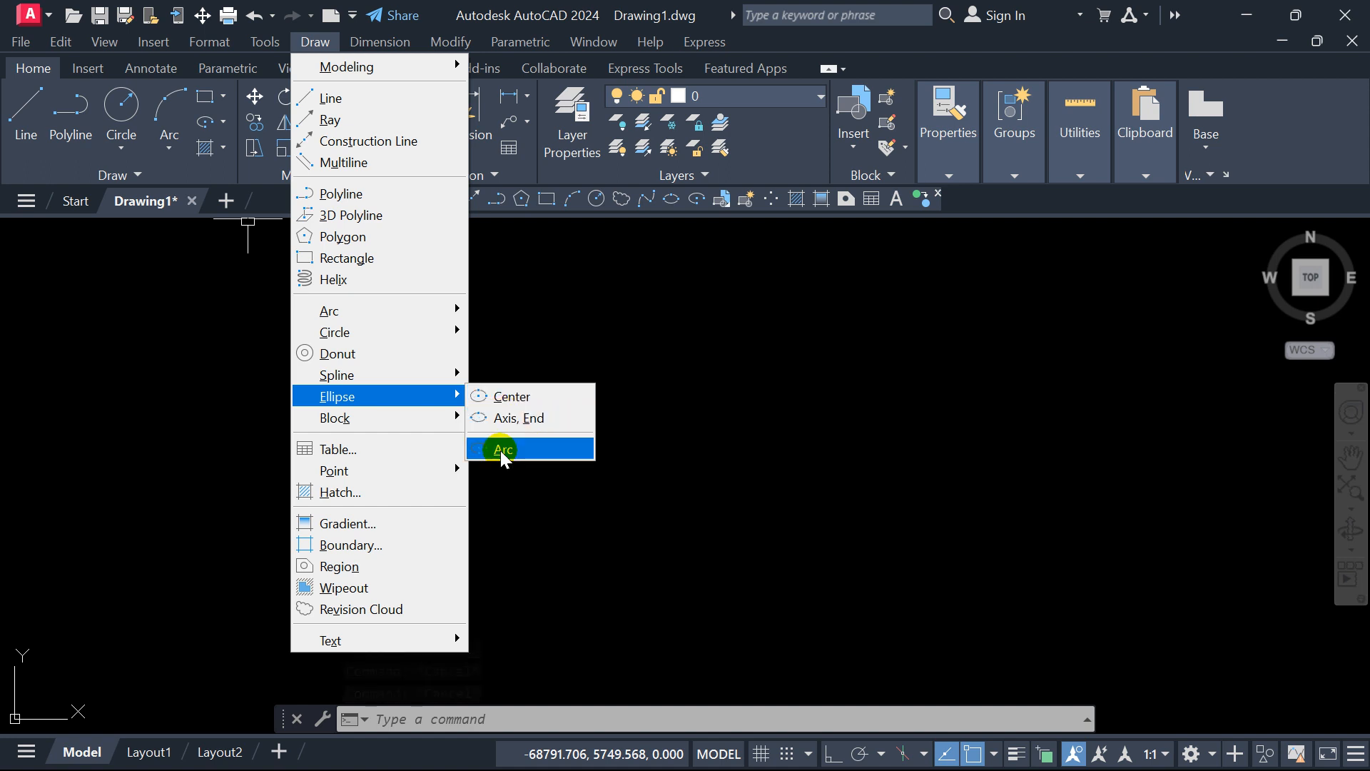
key(Escape)
key(Escape)
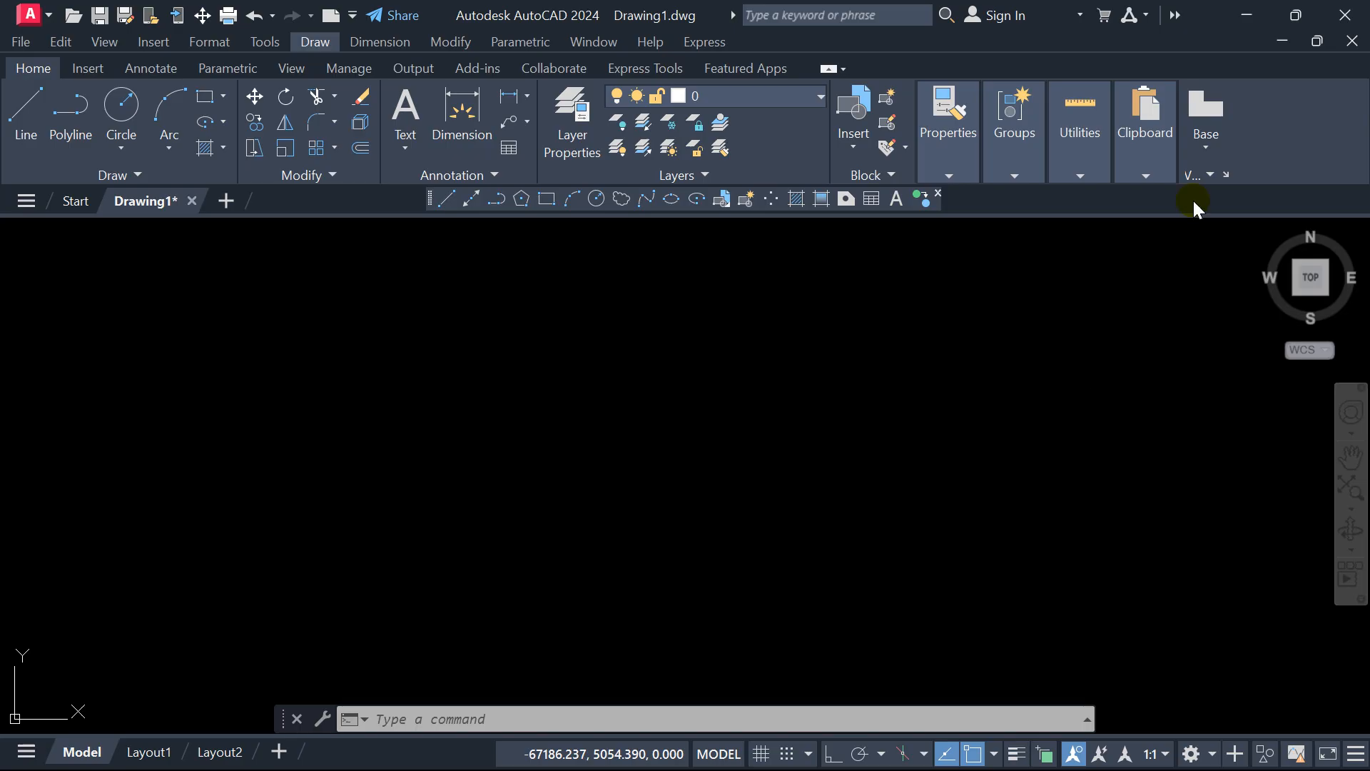
Minimize the AutoCAD window to show the desktop
click(1240, 16)
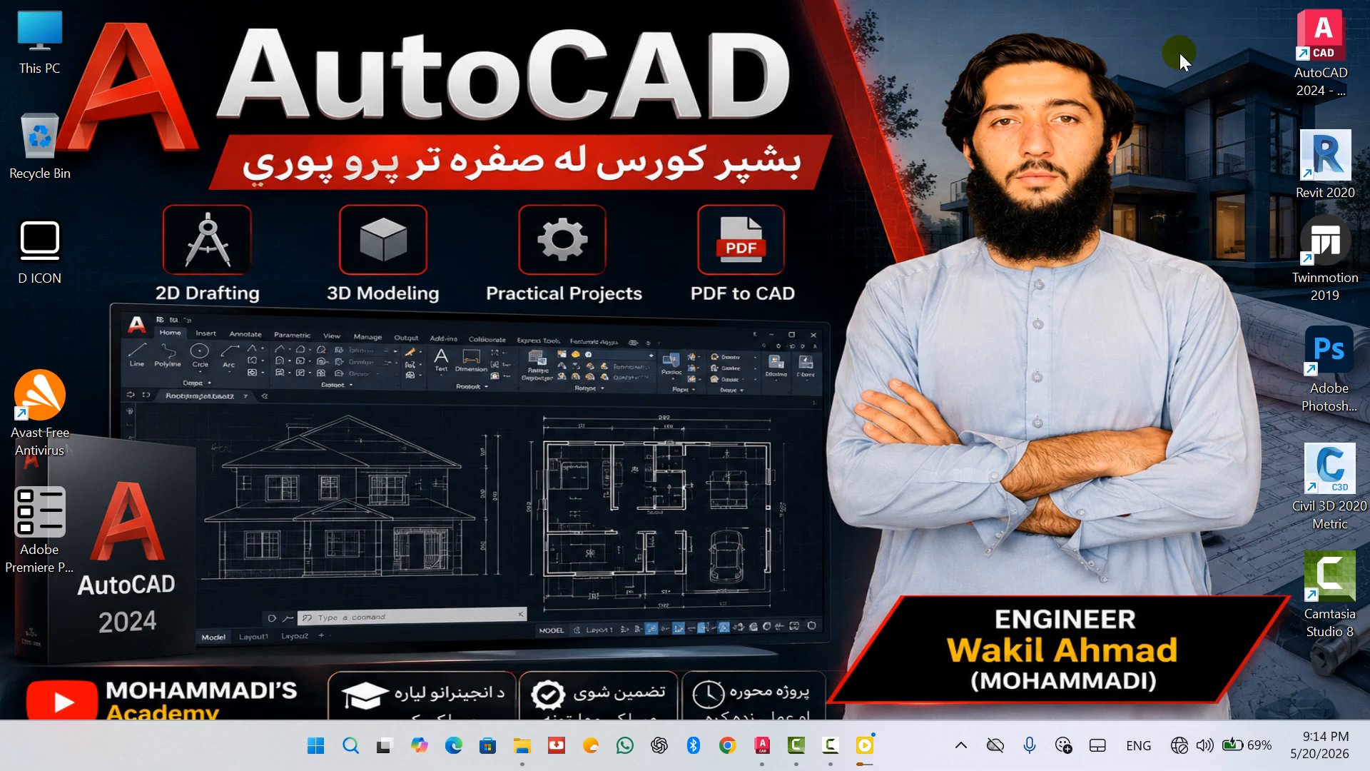